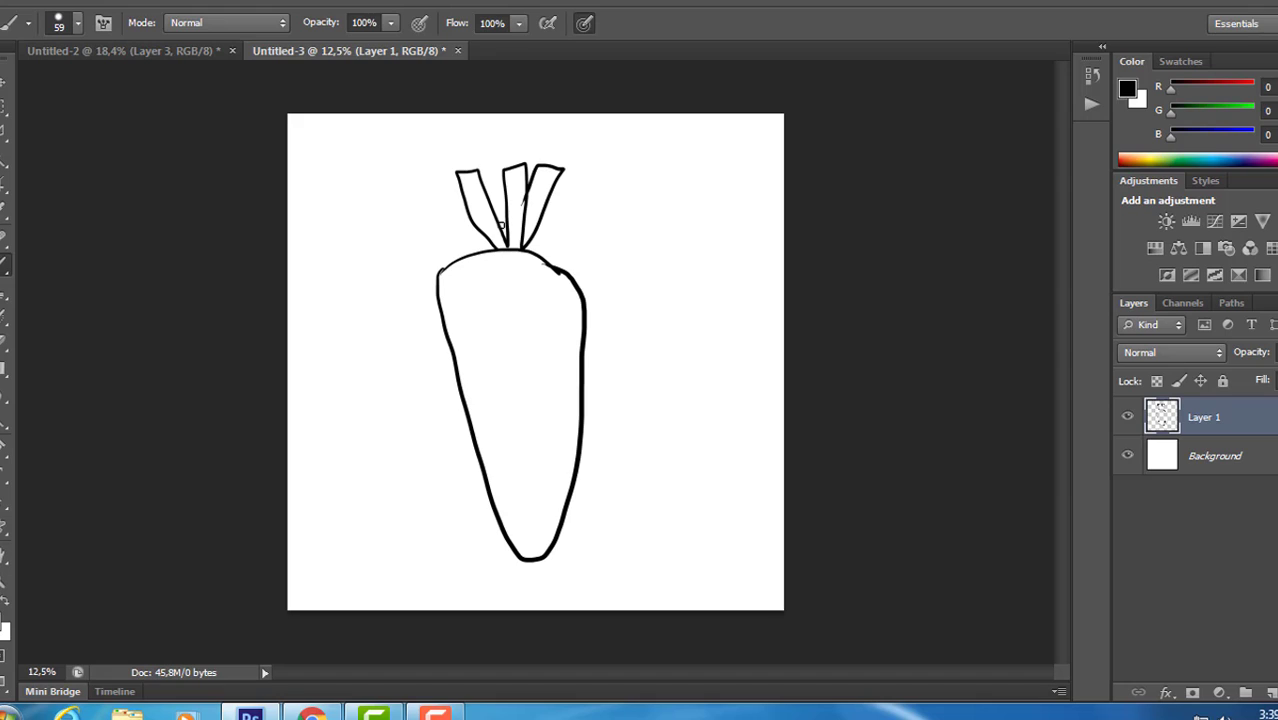
- Outline two more leaf stalks behind the carrot's top and scatter short texture dashes over its body
drag(501, 226, 488, 156)
drag(480, 246, 454, 185)
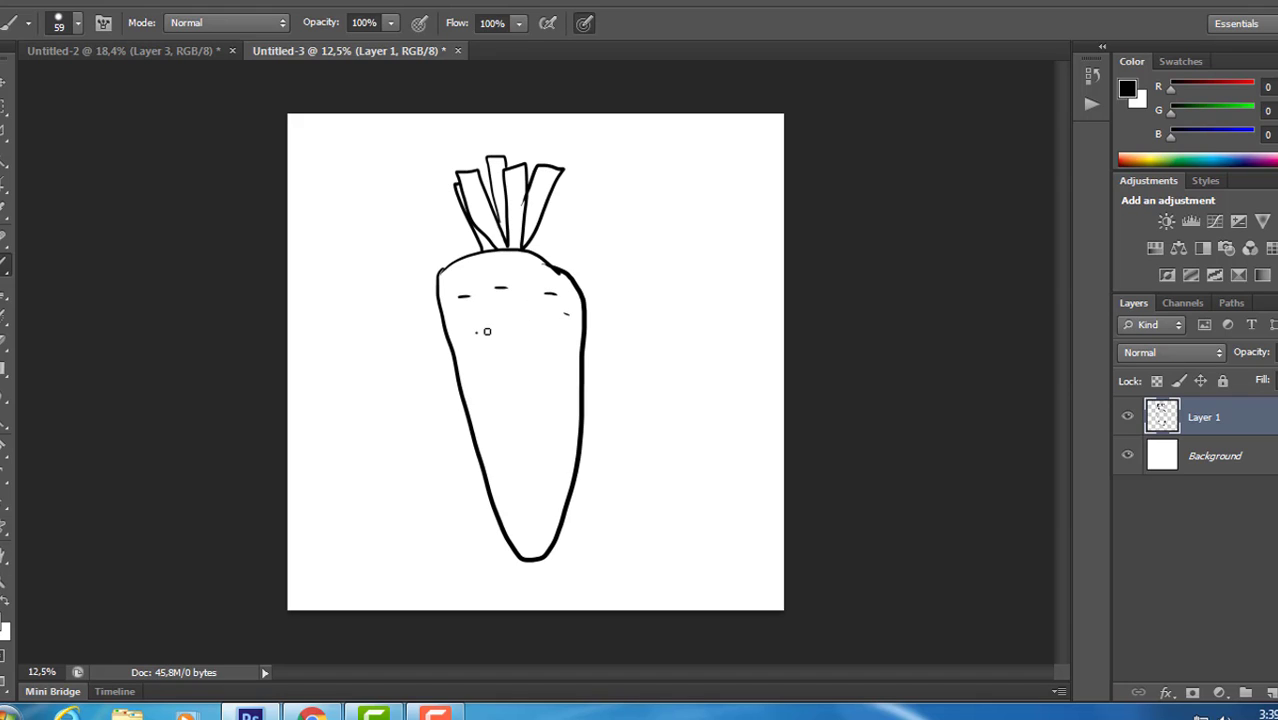
drag(533, 355, 544, 360)
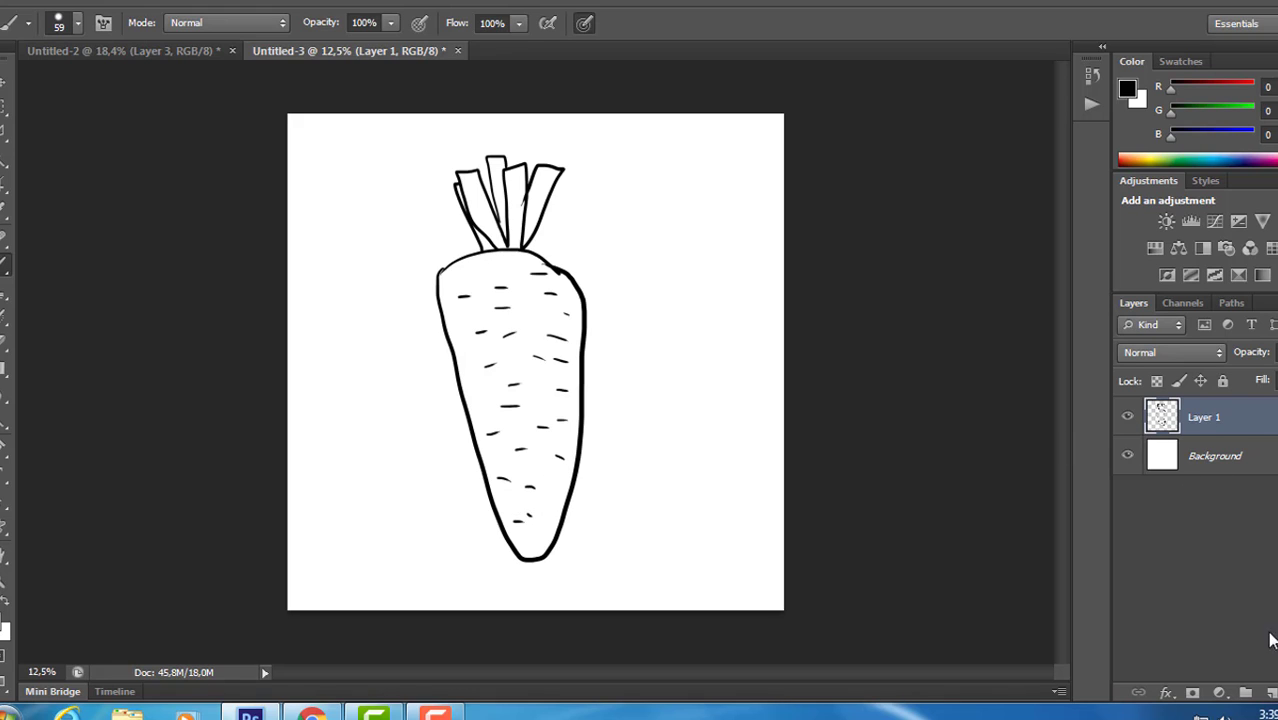
- On a new layer beneath the outline, paint the carrot body orange with a 453 px brush and shade its right half red
click(1260, 459)
click(1270, 692)
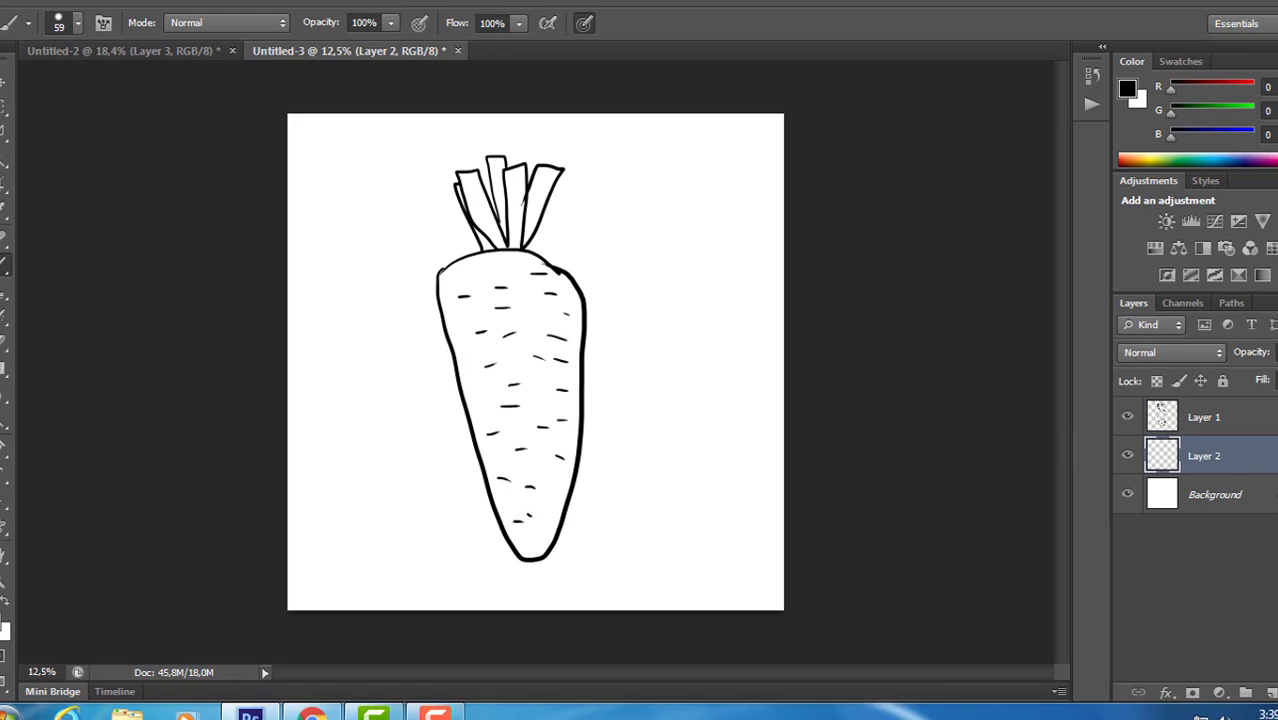
click(1129, 158)
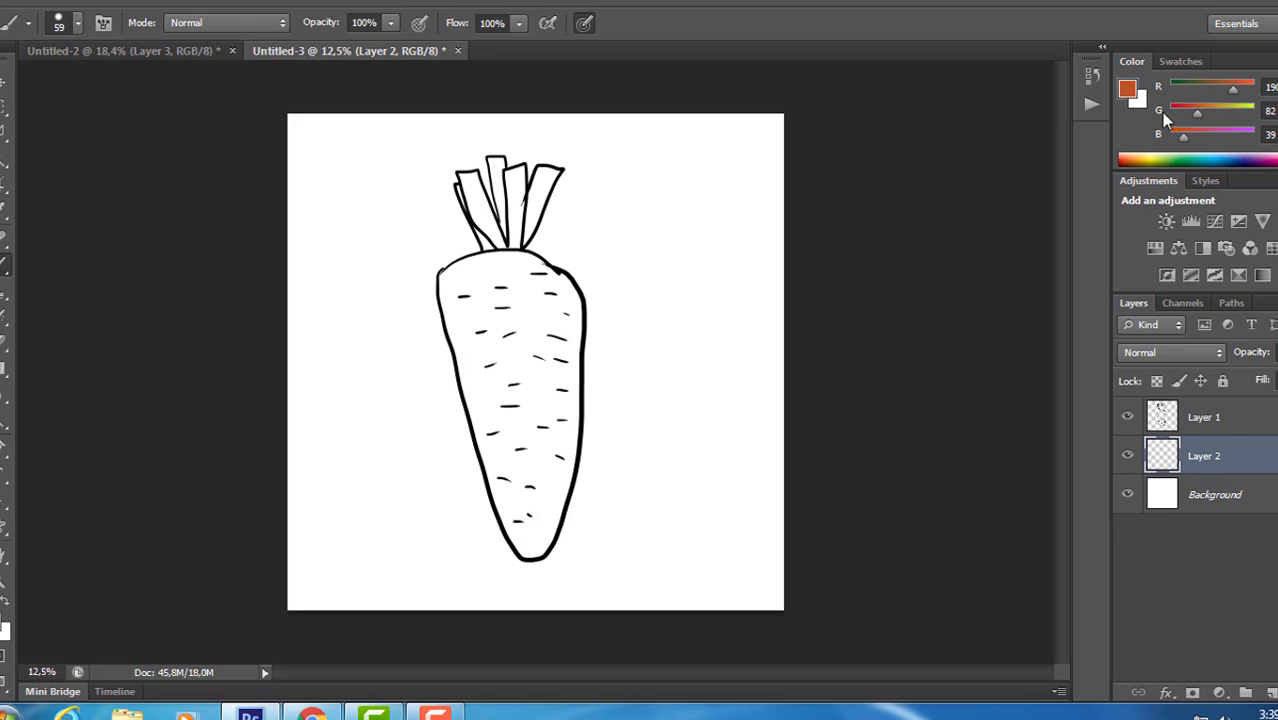
right_click(505, 131)
click(649, 186)
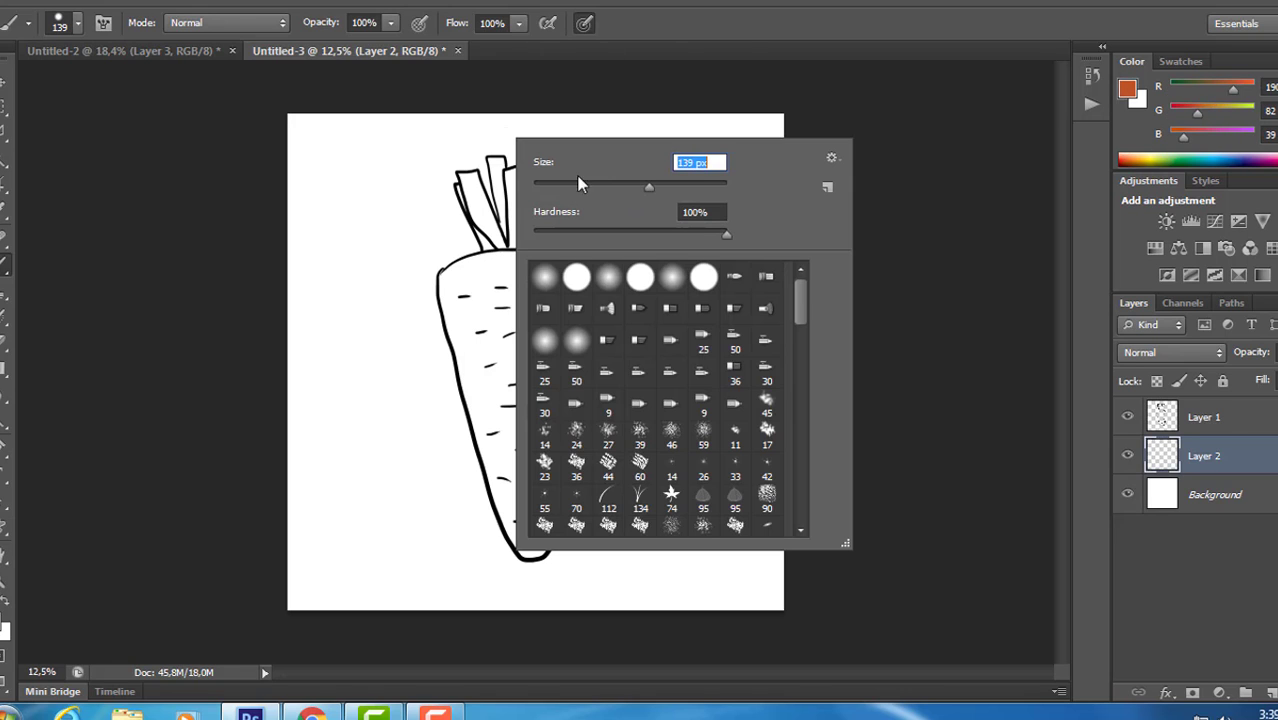
key(Return)
mouse_move(472, 331)
mouse_down()
mouse_move(490, 336)
mouse_move(510, 290)
mouse_move(528, 332)
mouse_move(556, 285)
mouse_move(571, 285)
mouse_move(579, 305)
mouse_move(556, 400)
mouse_up()
mouse_move(546, 451)
mouse_down()
mouse_move(563, 332)
mouse_move(562, 402)
mouse_move(548, 424)
mouse_move(518, 440)
mouse_move(508, 412)
mouse_move(505, 435)
mouse_move(486, 409)
mouse_move(486, 422)
mouse_move(518, 432)
mouse_move(534, 514)
mouse_move(559, 438)
mouse_move(530, 525)
mouse_up()
mouse_move(505, 283)
mouse_down()
mouse_move(515, 266)
mouse_move(442, 287)
mouse_move(479, 297)
mouse_up()
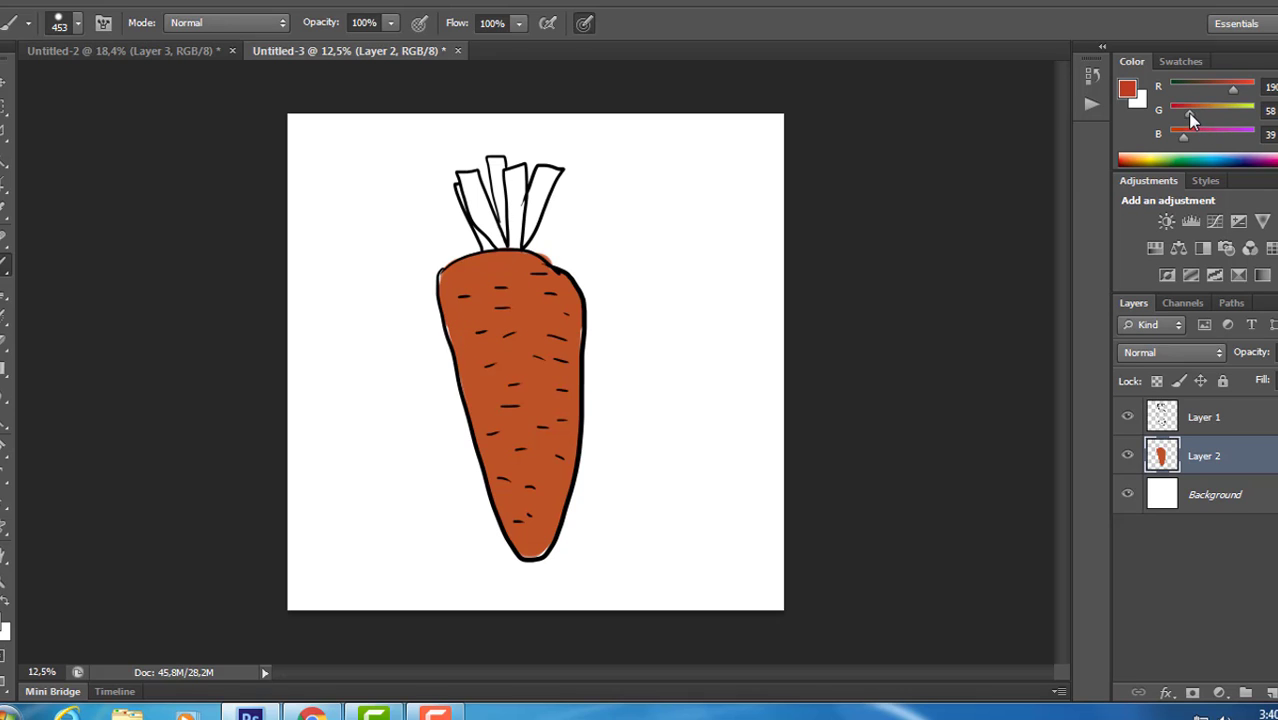
mouse_move(558, 282)
mouse_down()
mouse_move(536, 306)
mouse_move(526, 283)
mouse_move(558, 339)
mouse_move(560, 322)
mouse_move(558, 394)
mouse_move(563, 364)
mouse_move(550, 332)
mouse_move(554, 486)
mouse_move(562, 375)
mouse_move(538, 545)
mouse_move(542, 364)
mouse_move(524, 263)
mouse_move(569, 300)
mouse_move(568, 352)
mouse_up()
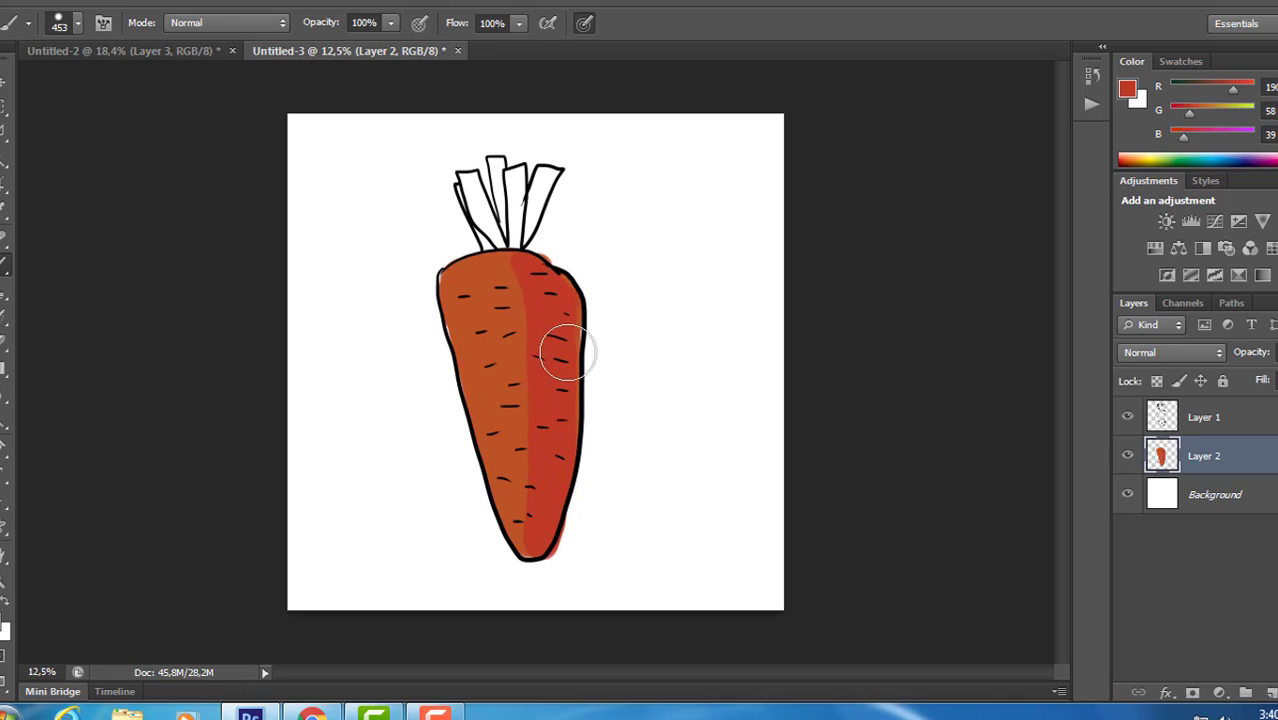
- Paint all the carrot's leaf stalks lime green on the colour layer, using an 88 px brush for the narrow areas
click(1190, 153)
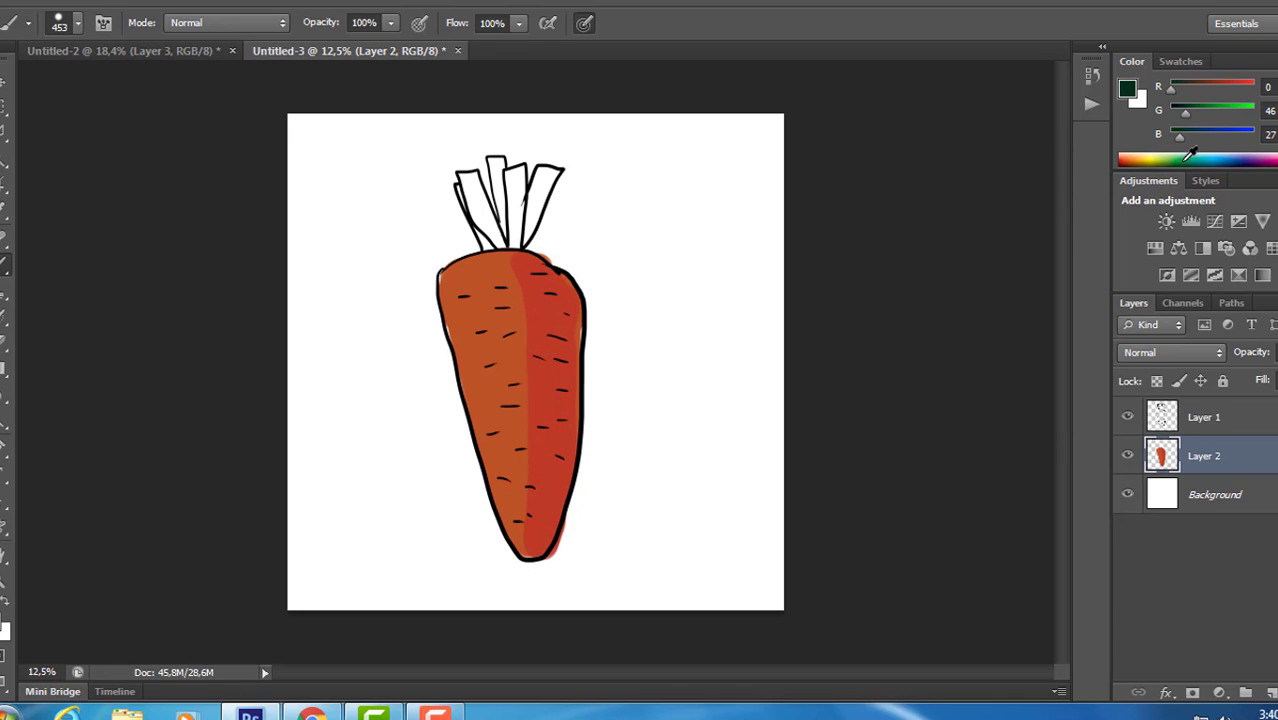
mouse_move(1188, 115)
mouse_down()
mouse_move(1227, 117)
mouse_move(1217, 91)
mouse_up()
mouse_move(456, 194)
mouse_down()
mouse_move(478, 190)
mouse_move(505, 222)
mouse_up()
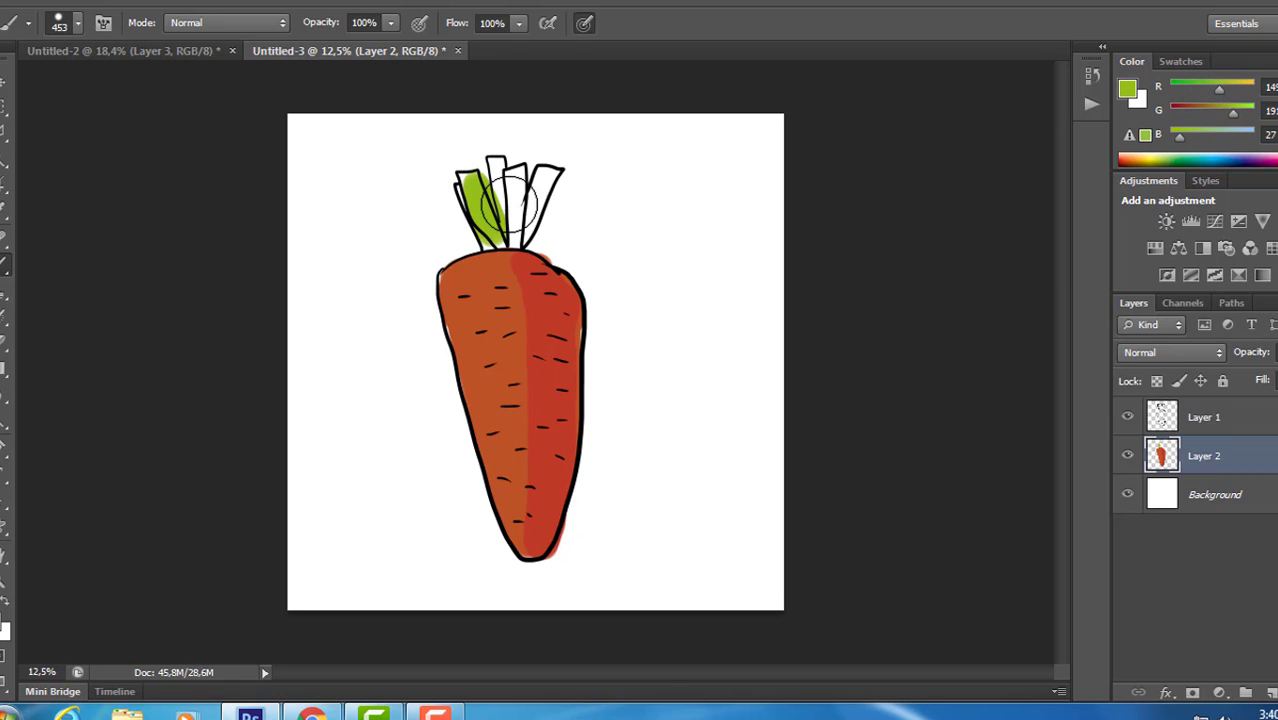
right_click(508, 202)
drag(590, 246, 612, 249)
mouse_move(489, 169)
mouse_down()
mouse_move(495, 160)
mouse_move(498, 219)
mouse_up()
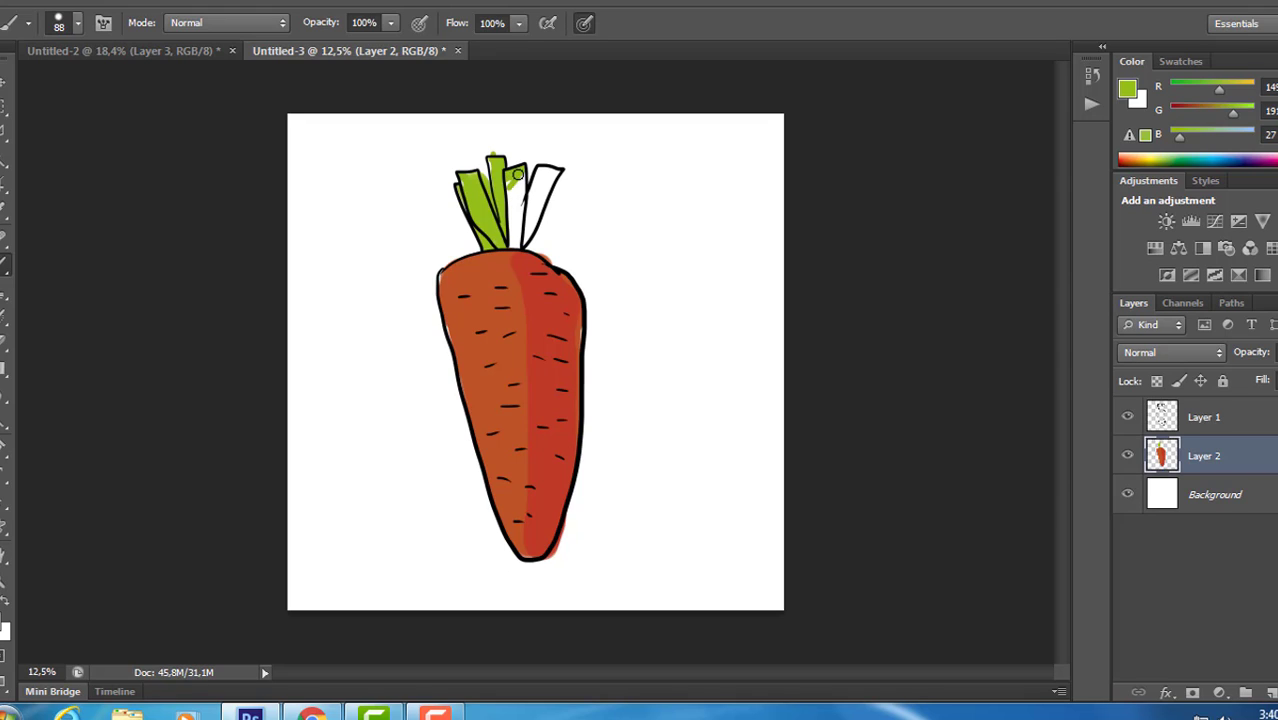
mouse_move(517, 175)
mouse_down()
mouse_move(516, 225)
mouse_move(520, 182)
mouse_move(509, 207)
mouse_move(543, 177)
mouse_move(531, 214)
mouse_move(542, 171)
mouse_up()
drag(524, 222, 543, 198)
click(1129, 456)
click(1129, 456)
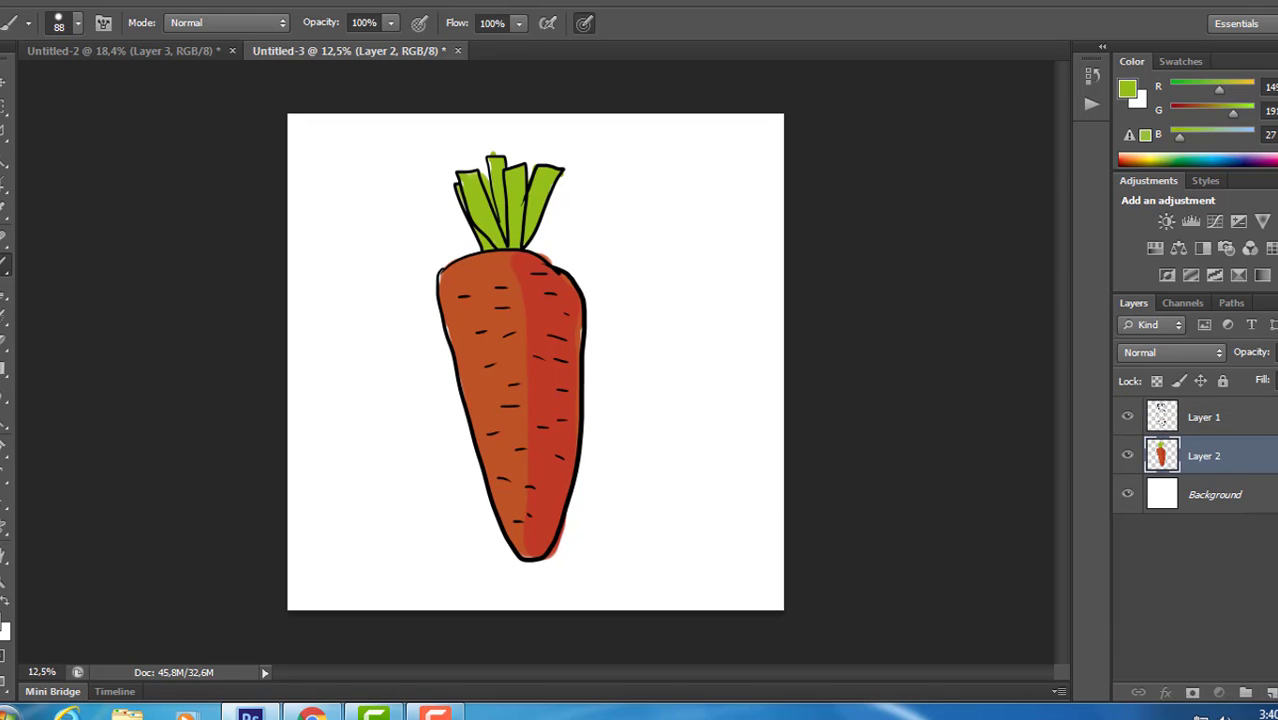
- Add a new layer at the top of the stack and hide both carrot layers, Layer 1 and Layer 2
click(1270, 692)
drag(1265, 466, 1268, 412)
click(1128, 456)
click(1127, 495)
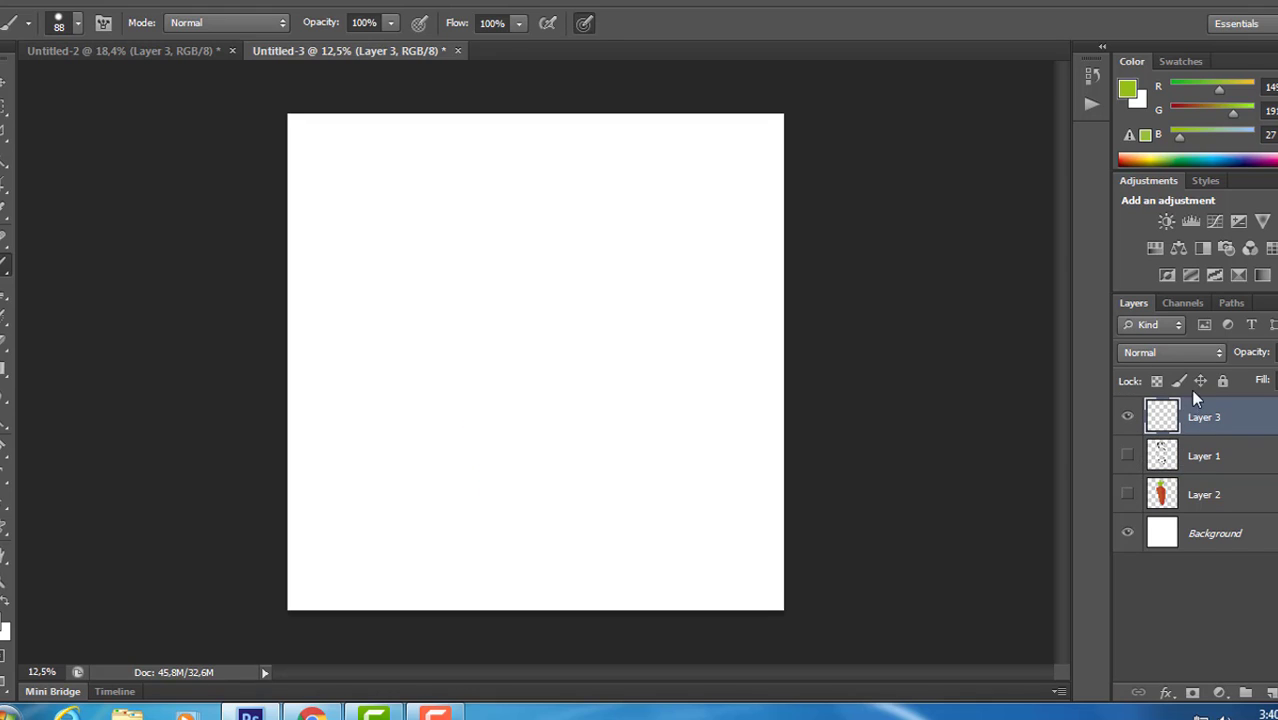
- Draw a bunch of overlapping grape circles, tapering downwards, in dark purple with RGB 106, 29, 82
click(1121, 160)
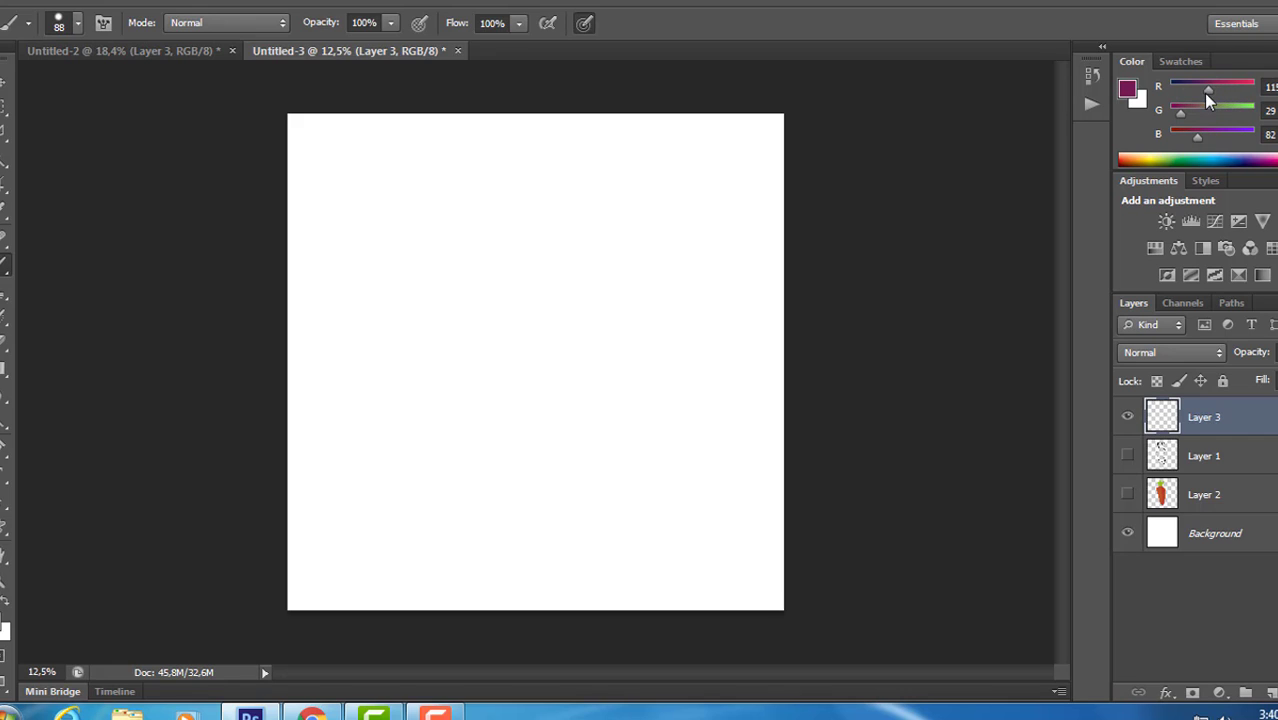
mouse_move(456, 250)
mouse_down()
mouse_move(433, 291)
mouse_move(466, 307)
mouse_move(488, 293)
mouse_move(490, 268)
mouse_move(455, 249)
mouse_move(519, 290)
mouse_move(541, 272)
mouse_move(532, 246)
mouse_move(505, 248)
mouse_move(568, 246)
mouse_move(551, 253)
mouse_move(552, 289)
mouse_move(584, 291)
mouse_move(598, 260)
mouse_move(578, 242)
mouse_move(585, 305)
mouse_move(618, 324)
mouse_move(640, 295)
mouse_move(600, 268)
mouse_up()
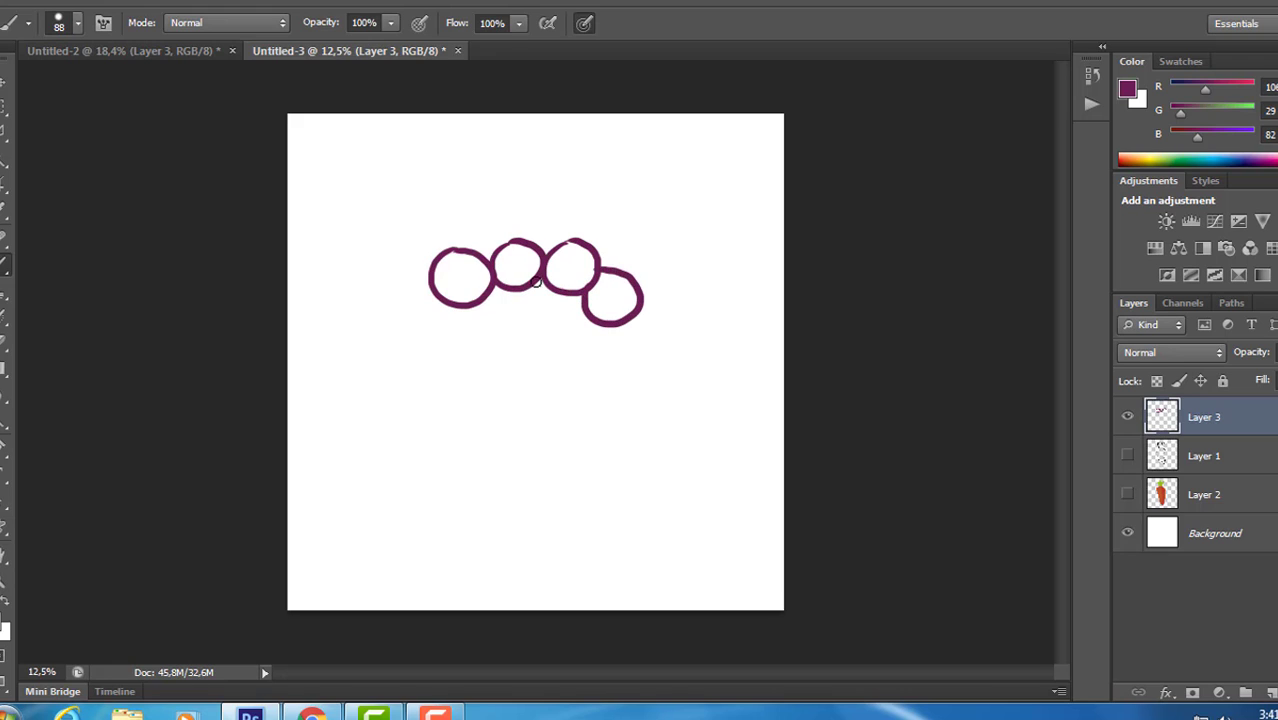
mouse_move(484, 303)
mouse_down()
mouse_move(508, 332)
mouse_move(532, 313)
mouse_move(522, 295)
mouse_move(544, 330)
mouse_move(574, 292)
mouse_up()
mouse_move(508, 326)
mouse_down()
mouse_move(532, 363)
mouse_move(560, 343)
mouse_move(456, 340)
mouse_move(489, 362)
mouse_move(495, 331)
mouse_move(494, 398)
mouse_move(527, 383)
mouse_move(500, 361)
mouse_move(542, 367)
mouse_move(559, 407)
mouse_move(584, 372)
mouse_move(550, 357)
mouse_up()
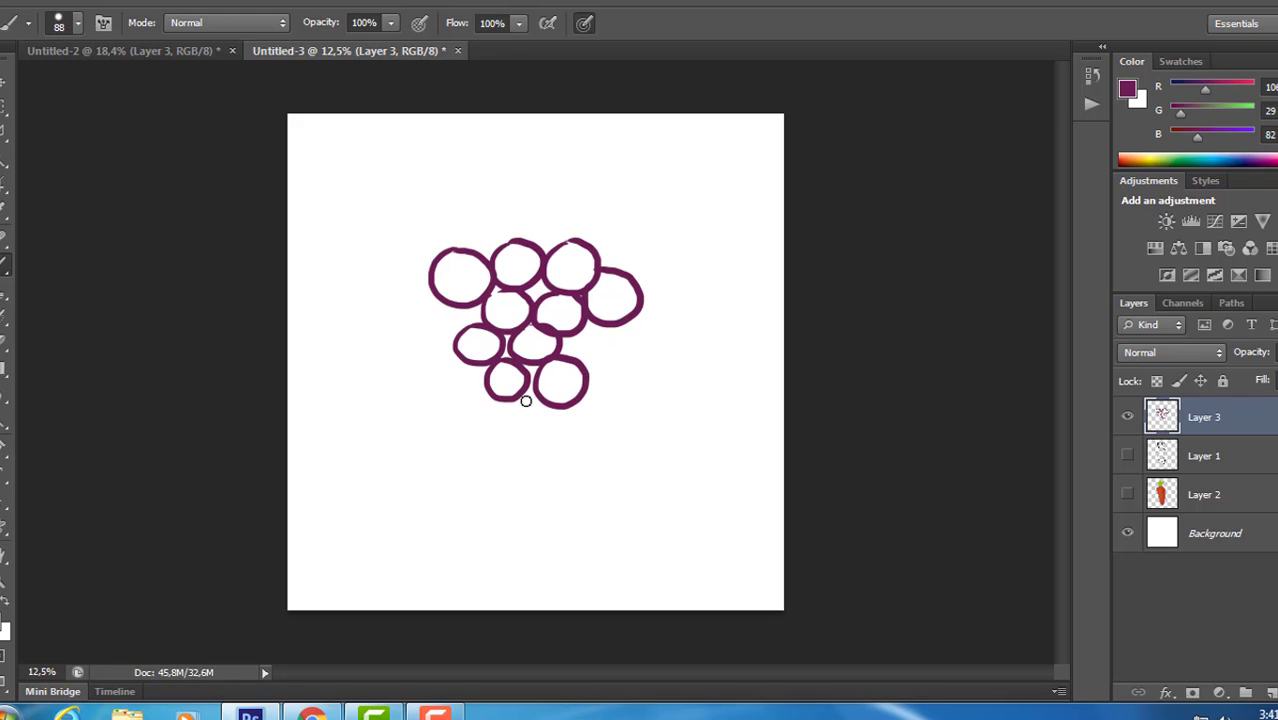
mouse_move(512, 402)
mouse_down()
mouse_move(535, 435)
mouse_move(548, 410)
mouse_move(509, 408)
mouse_move(502, 452)
mouse_move(539, 456)
mouse_move(513, 439)
mouse_move(577, 438)
mouse_move(572, 409)
mouse_move(565, 483)
mouse_move(545, 450)
mouse_up()
mouse_move(469, 365)
mouse_down()
mouse_move(484, 393)
mouse_move(472, 424)
mouse_move(515, 422)
mouse_up()
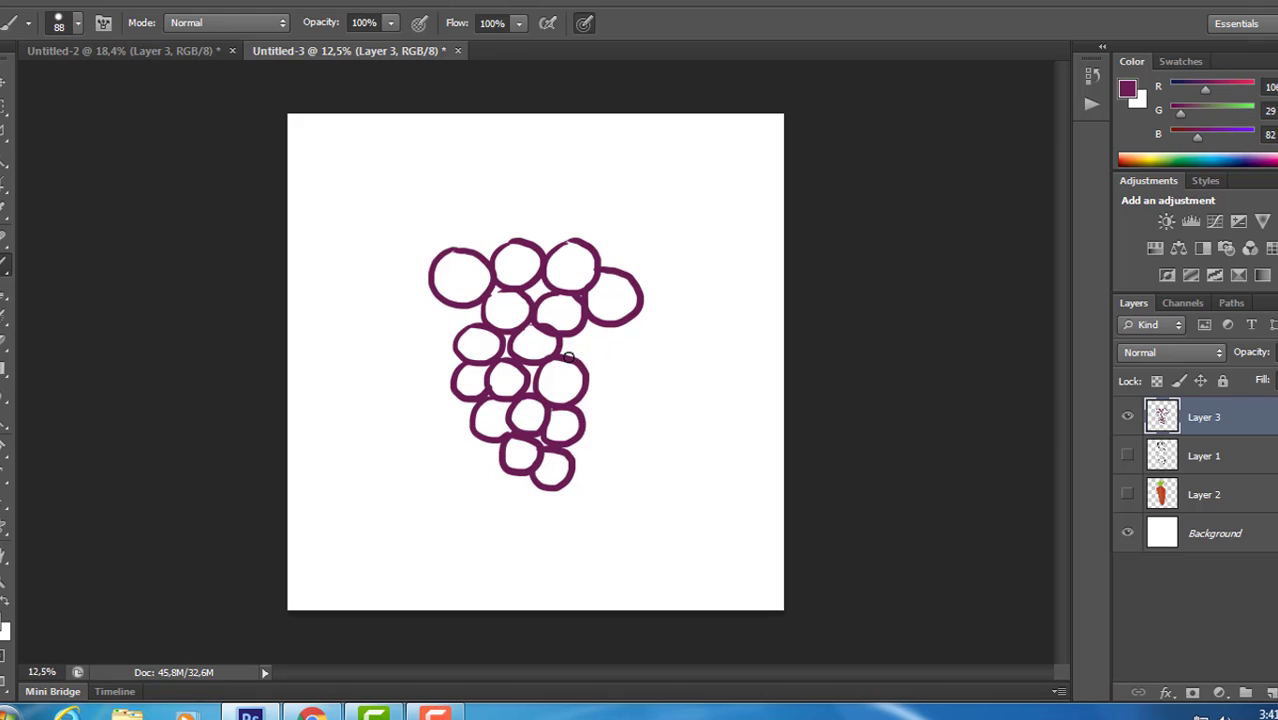
drag(569, 357, 597, 334)
drag(440, 305, 446, 336)
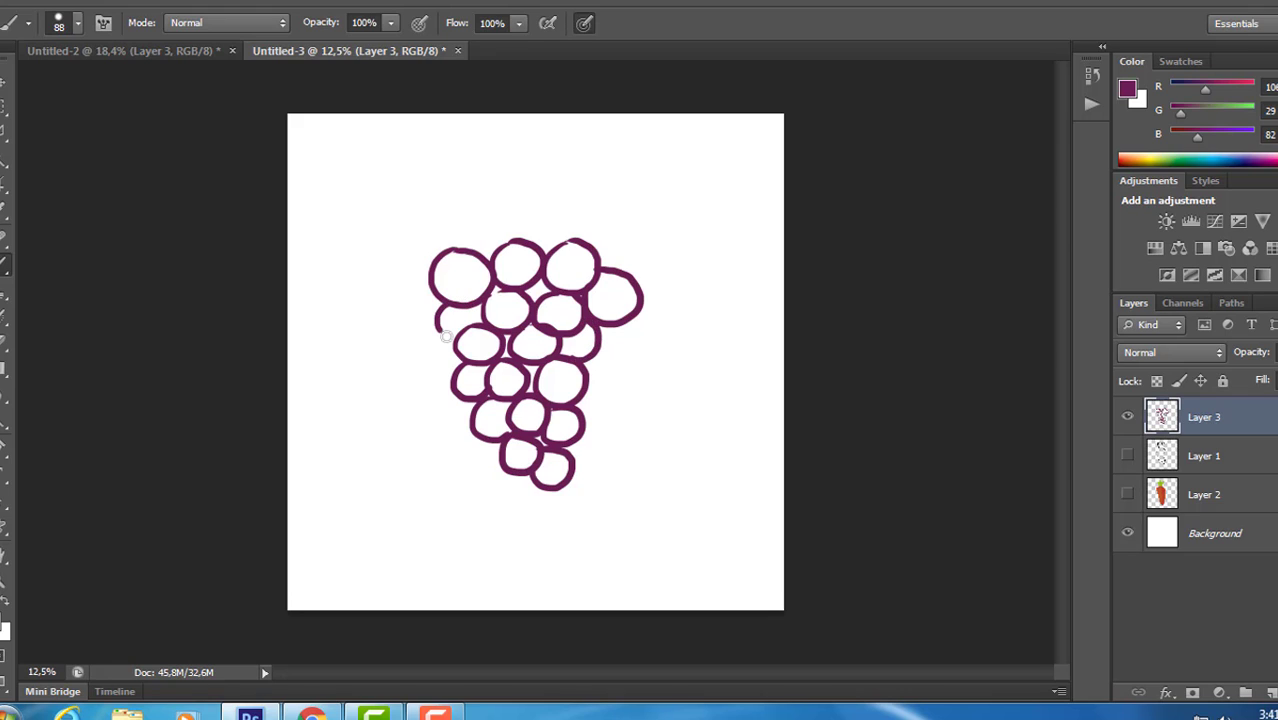
- Draw a dark blue-green stem with a curly tendril above the grapes and a veined, jagged leaf extending to the right
mouse_move(1199, 93)
mouse_down()
mouse_move(1176, 90)
mouse_move(1192, 112)
mouse_up()
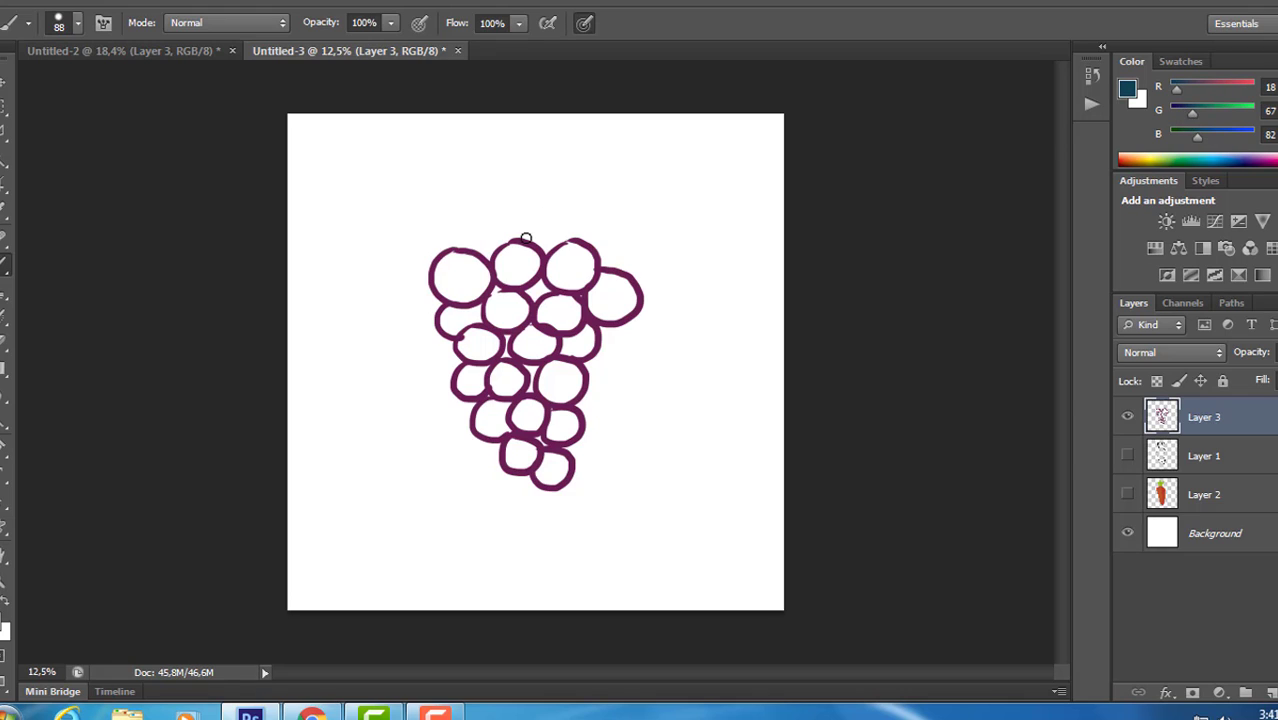
mouse_move(526, 239)
mouse_down()
mouse_move(544, 189)
mouse_move(524, 233)
mouse_move(484, 206)
mouse_move(559, 178)
mouse_move(537, 218)
mouse_move(565, 244)
mouse_up()
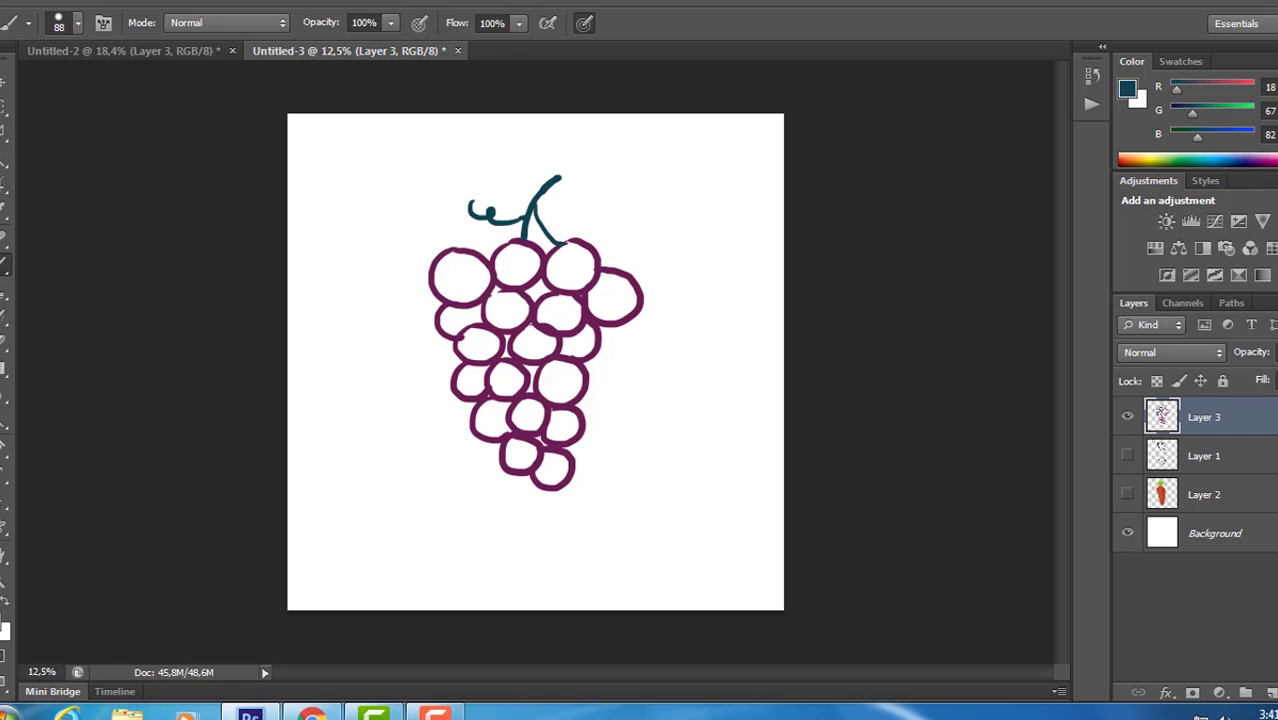
drag(1203, 113, 1238, 113)
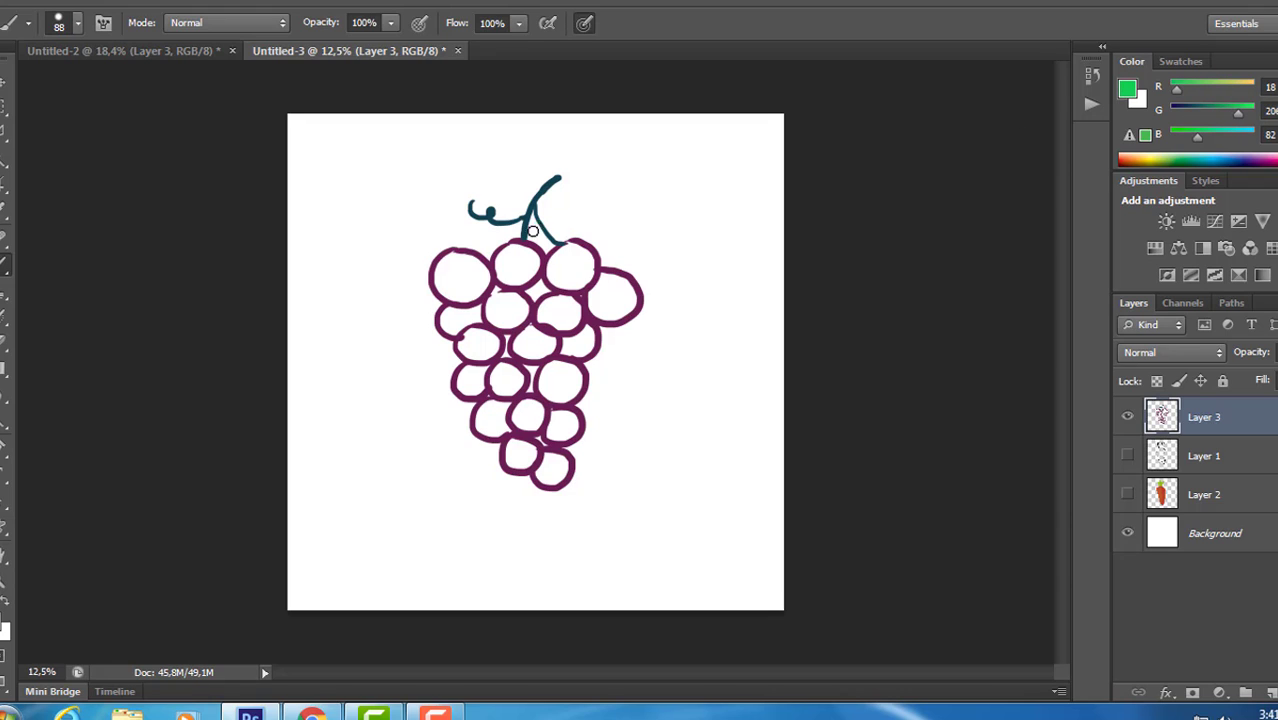
mouse_move(533, 244)
mouse_down()
mouse_move(542, 222)
mouse_move(612, 216)
mouse_up()
drag(1211, 113, 1188, 113)
mouse_move(540, 226)
mouse_down()
mouse_move(605, 215)
mouse_move(630, 260)
mouse_move(686, 266)
mouse_move(652, 282)
mouse_up()
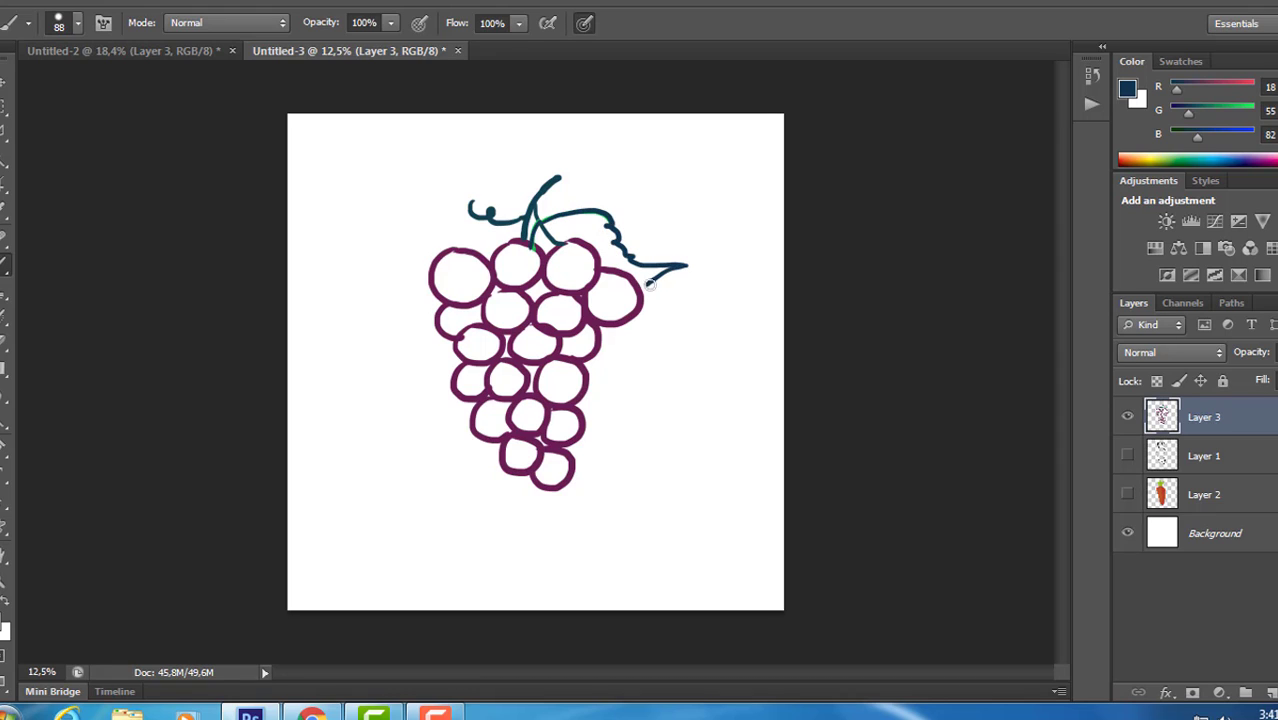
mouse_move(546, 240)
mouse_down()
mouse_move(607, 226)
mouse_move(590, 237)
mouse_move(615, 268)
mouse_up()
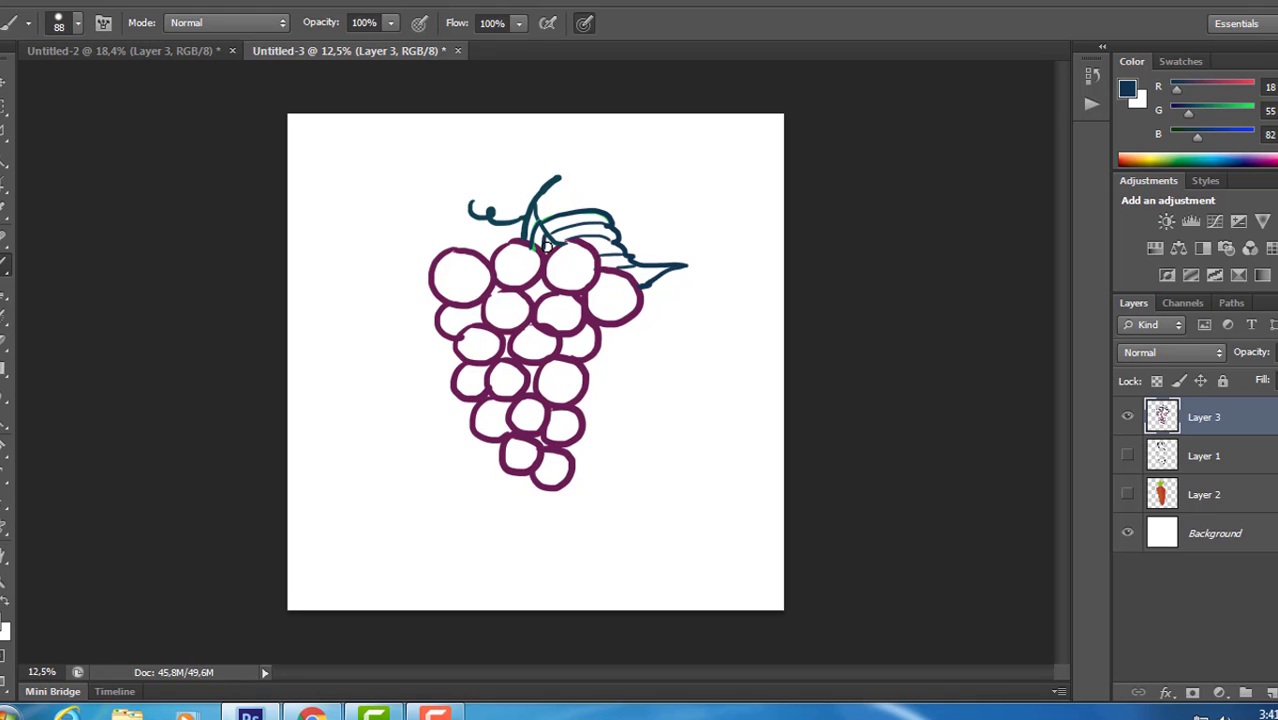
- Draw a serrated, veined leaf at the bunch's lower left and a small curly tendril at its lower right
mouse_move(457, 361)
mouse_down()
mouse_move(419, 383)
mouse_move(417, 417)
mouse_move(455, 468)
mouse_up()
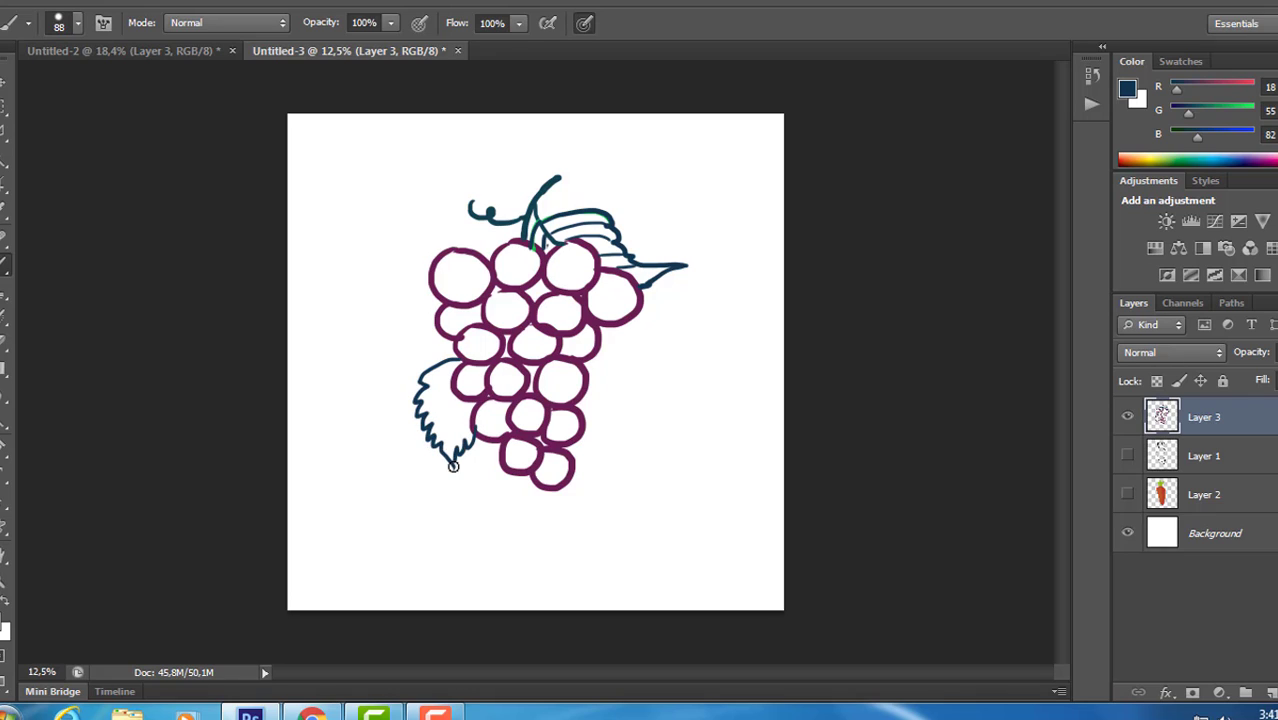
drag(453, 394, 447, 451)
mouse_move(451, 388)
mouse_down()
mouse_move(420, 408)
mouse_move(438, 423)
mouse_move(434, 444)
mouse_move(449, 408)
mouse_up()
drag(577, 402, 614, 414)
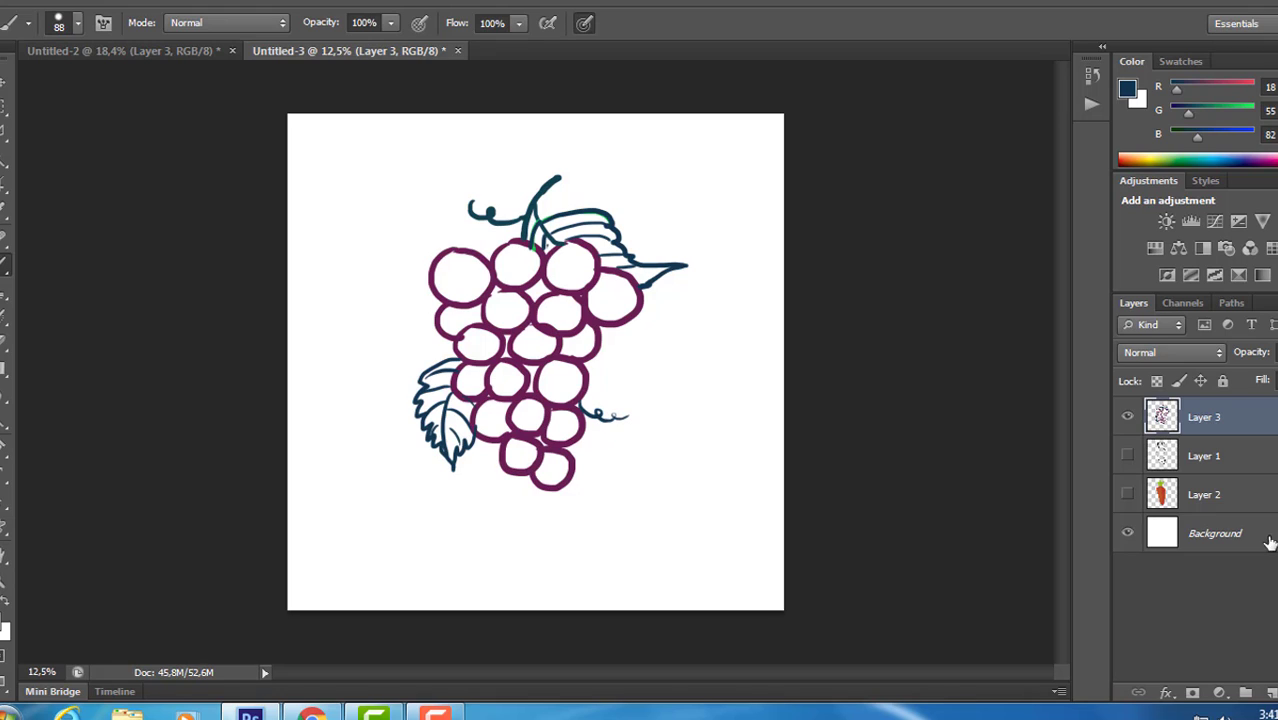
- On a new layer beneath the grape outlines, fill the top grape right of the stem with purple using a 149 px brush
click(1271, 694)
drag(1252, 420, 1250, 472)
mouse_move(1236, 87)
mouse_down()
mouse_move(1202, 89)
mouse_move(1219, 137)
mouse_move(1199, 89)
mouse_move(1186, 116)
mouse_up()
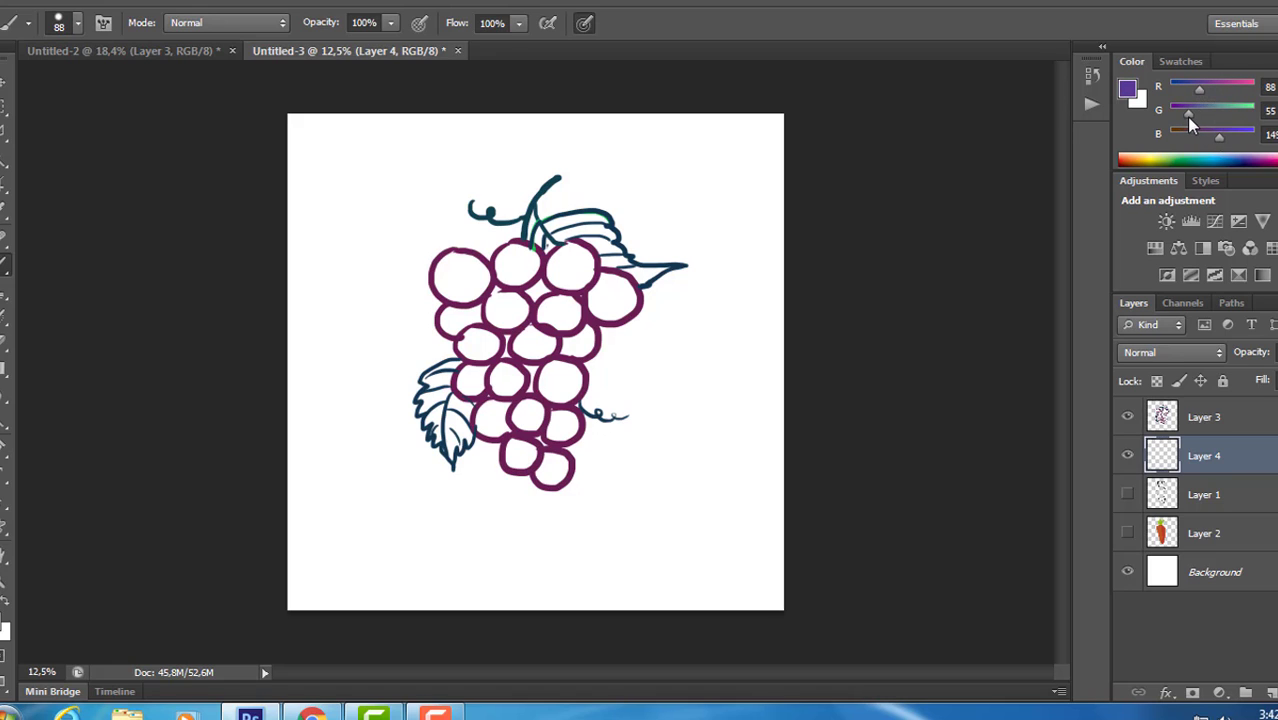
right_click(602, 198)
drag(687, 250, 748, 258)
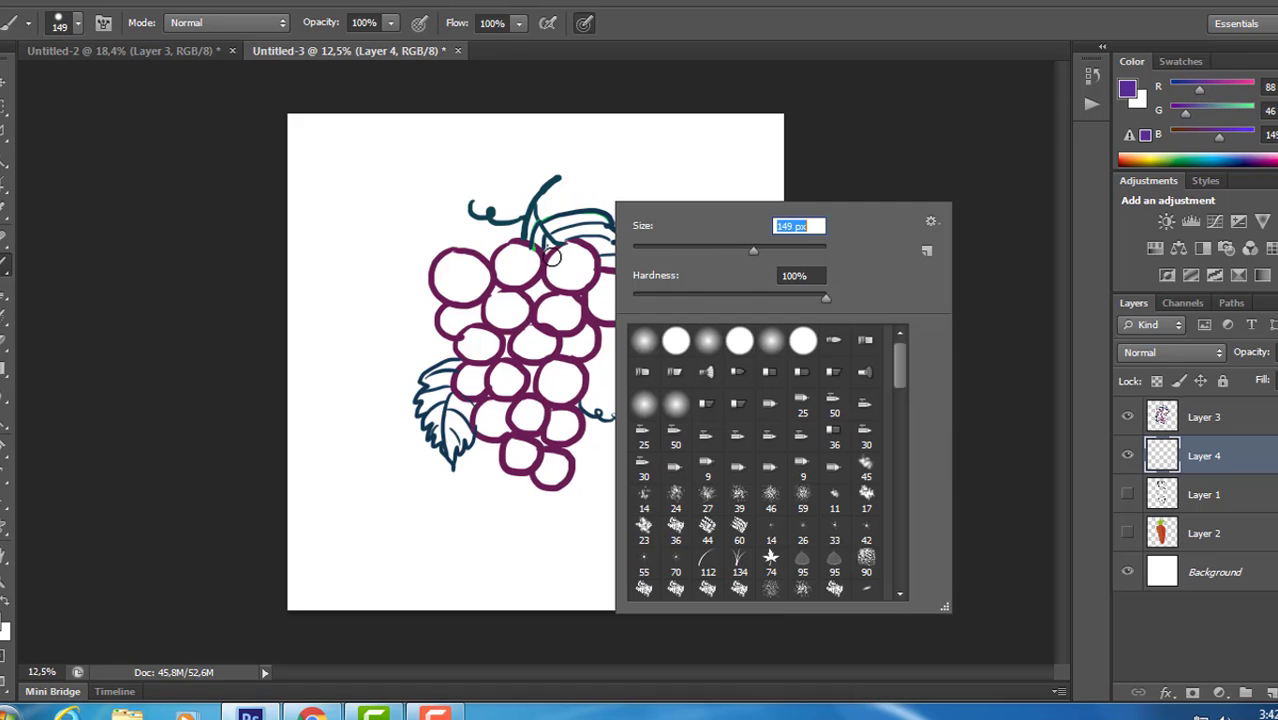
mouse_move(560, 255)
mouse_down()
mouse_move(580, 272)
mouse_move(560, 278)
mouse_move(560, 258)
mouse_move(576, 270)
mouse_up()
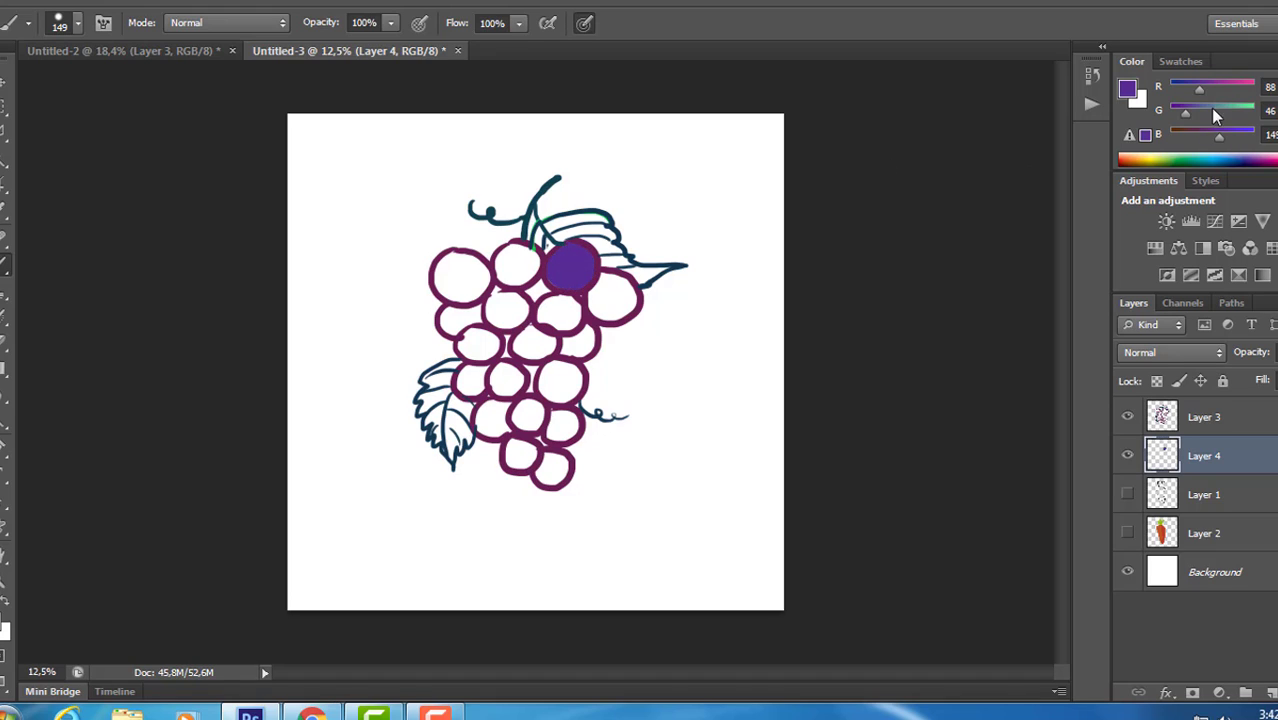
- Try a lighter, greenish highlight on the filled grape
drag(1186, 115, 1197, 117)
drag(561, 266, 572, 262)
mouse_move(1197, 114)
mouse_down()
mouse_move(1230, 116)
mouse_move(1182, 110)
mouse_up()
click(556, 266)
- Fill all the remaining grapes with purple, RGB 88, 36, 149, and paint over the highlight on the first grape
mouse_move(613, 285)
mouse_down()
mouse_move(605, 305)
mouse_move(626, 291)
mouse_move(618, 310)
mouse_move(549, 312)
mouse_move(564, 322)
mouse_up()
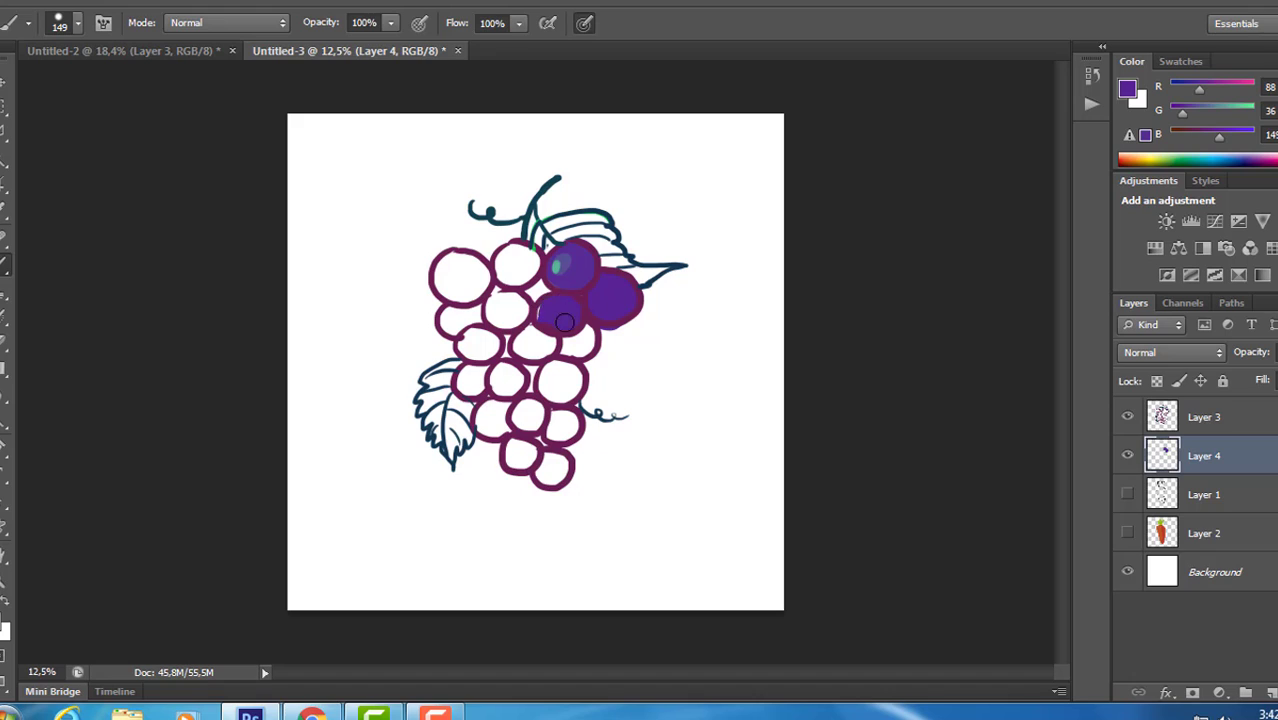
mouse_move(522, 256)
mouse_down()
mouse_move(508, 272)
mouse_move(531, 266)
mouse_move(510, 272)
mouse_move(455, 258)
mouse_move(462, 282)
mouse_move(460, 264)
mouse_move(432, 288)
mouse_move(488, 268)
mouse_move(447, 304)
mouse_move(462, 320)
mouse_move(508, 300)
mouse_move(502, 316)
mouse_move(455, 322)
mouse_move(464, 350)
mouse_move(490, 344)
mouse_move(463, 386)
mouse_move(505, 385)
mouse_move(533, 326)
mouse_move(539, 350)
mouse_up()
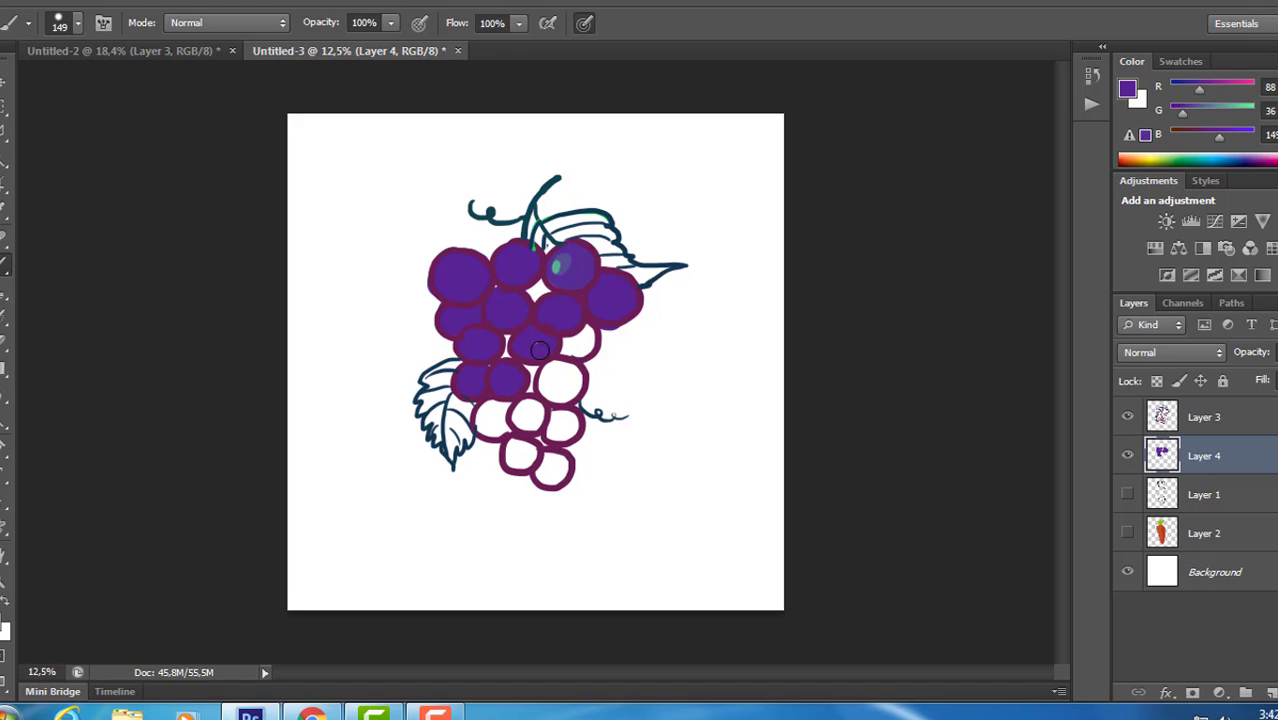
drag(562, 256, 571, 280)
mouse_move(582, 349)
mouse_down()
mouse_move(579, 334)
mouse_move(559, 374)
mouse_move(568, 384)
mouse_move(530, 420)
mouse_move(482, 412)
mouse_move(526, 456)
mouse_move(561, 421)
mouse_move(543, 484)
mouse_up()
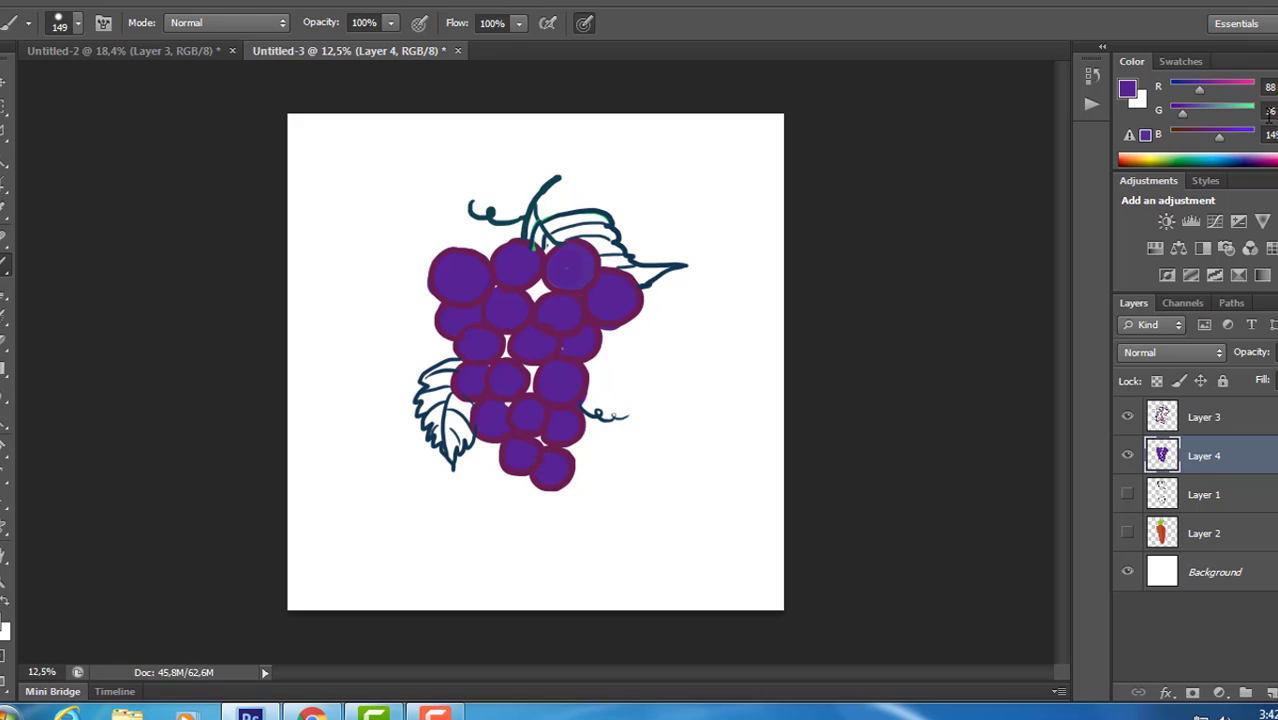
- Dab a muted mauve highlight, about RGB 152, 121, 149, on the upper-left part of each purple grape
drag(1185, 114, 1220, 90)
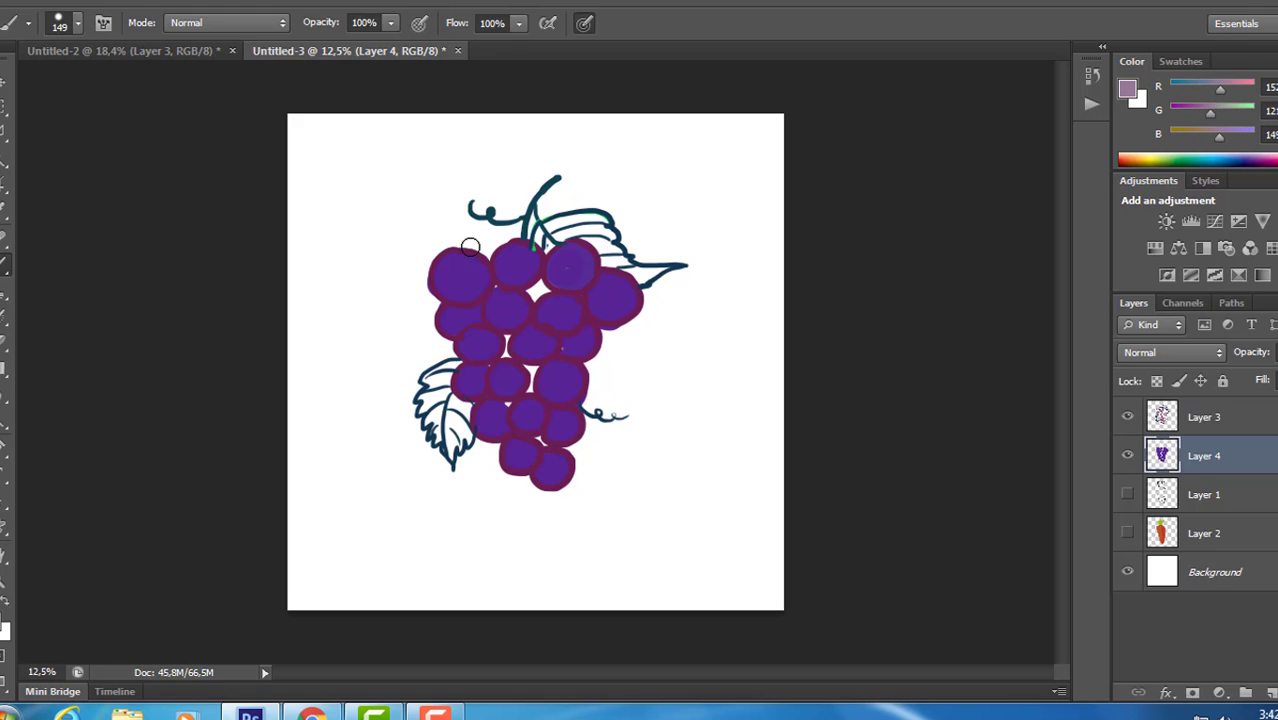
click(448, 267)
click(503, 263)
click(556, 262)
click(497, 307)
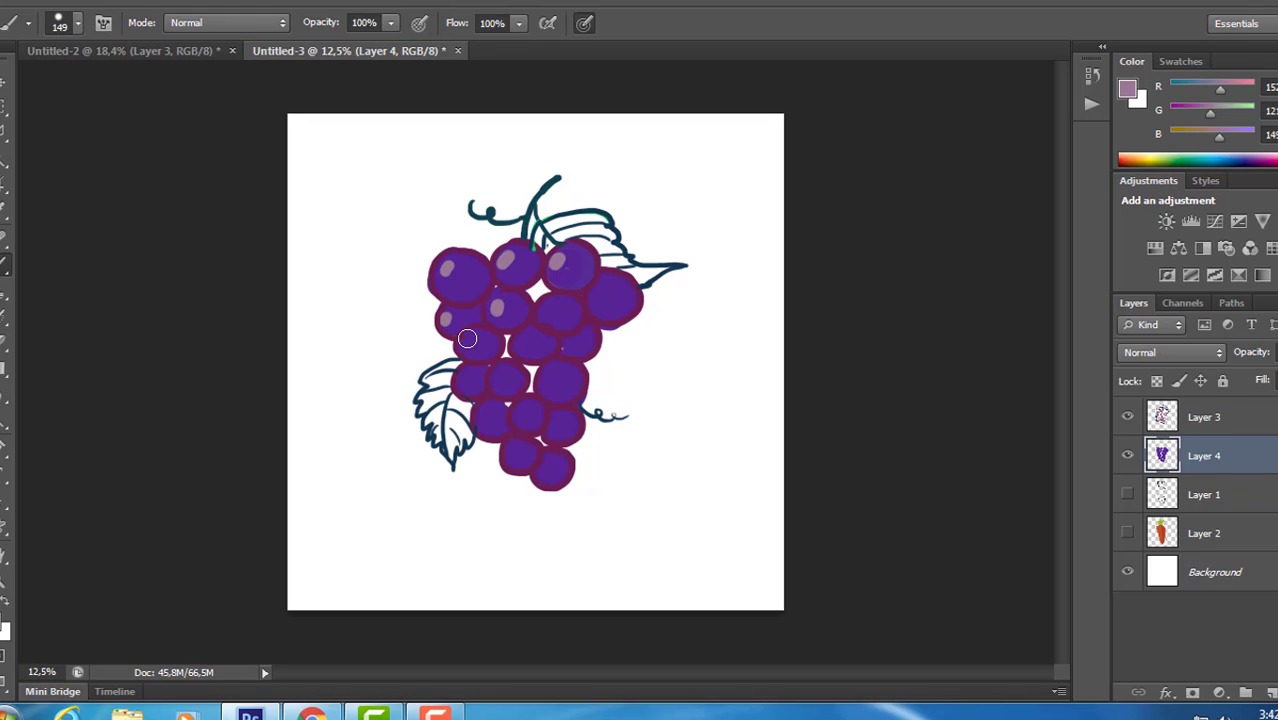
click(467, 342)
click(552, 310)
click(601, 285)
click(521, 344)
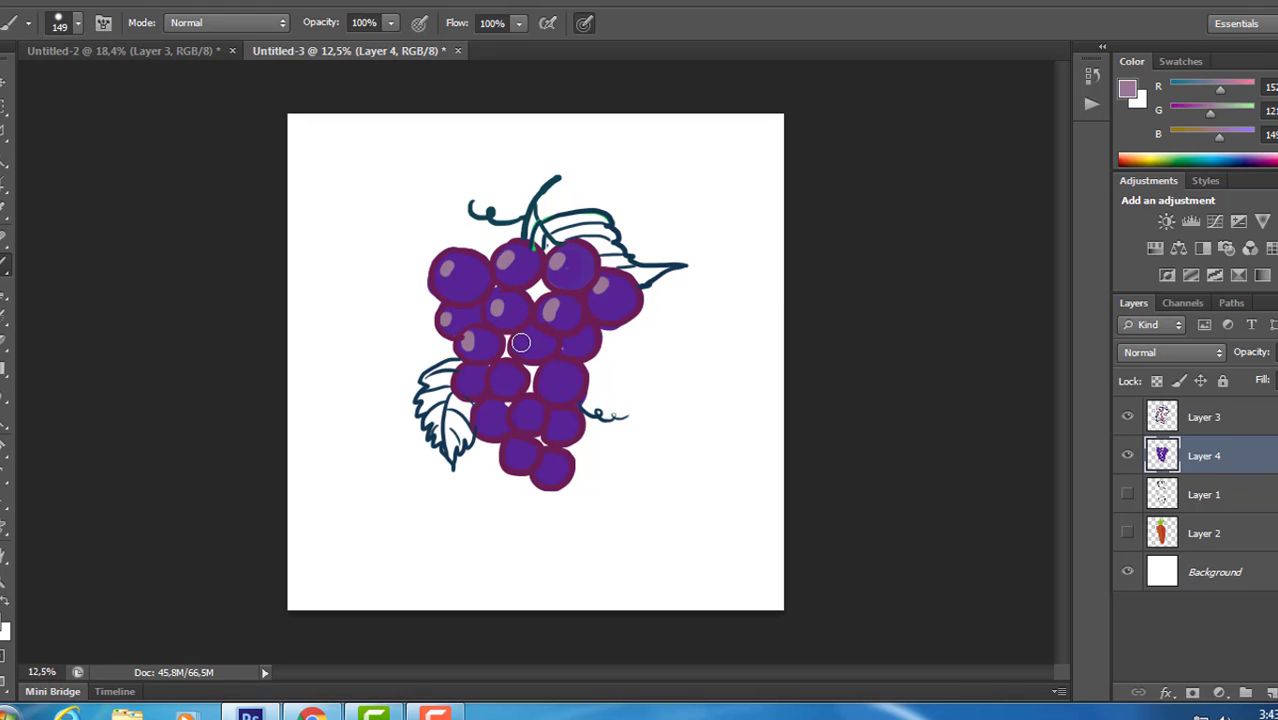
click(567, 343)
click(463, 380)
click(501, 378)
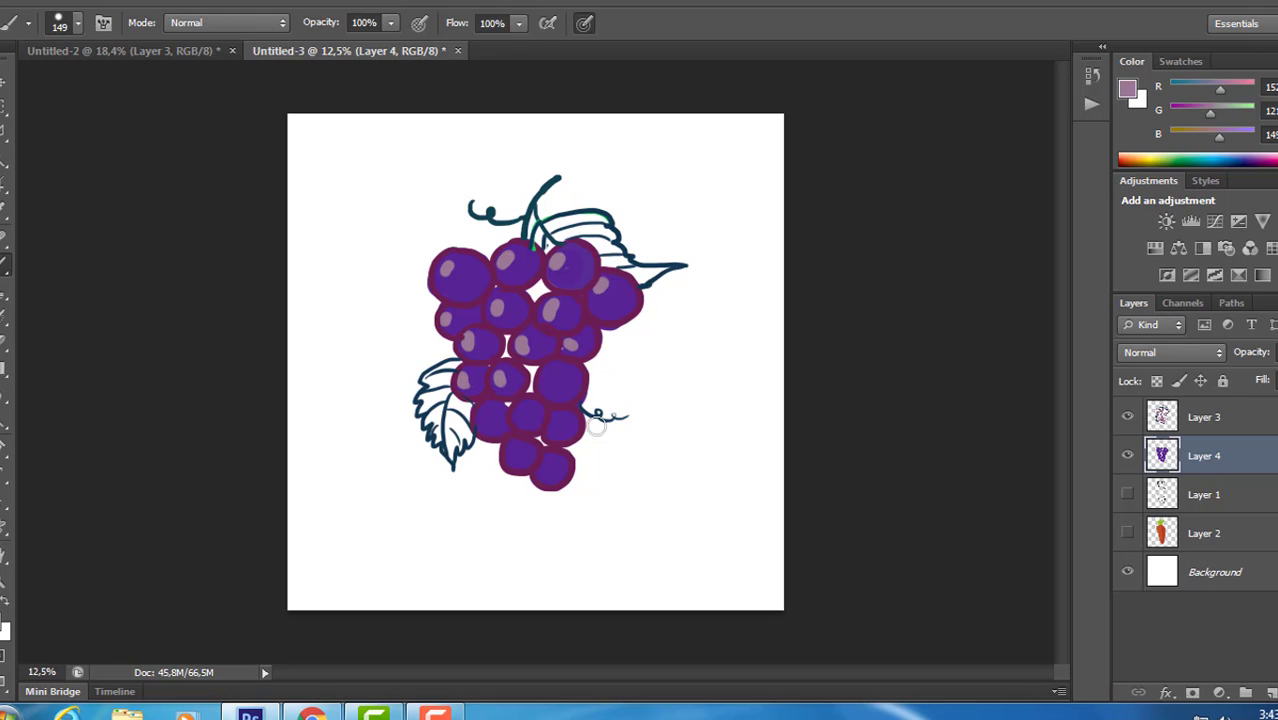
click(549, 381)
click(522, 421)
click(483, 421)
click(515, 459)
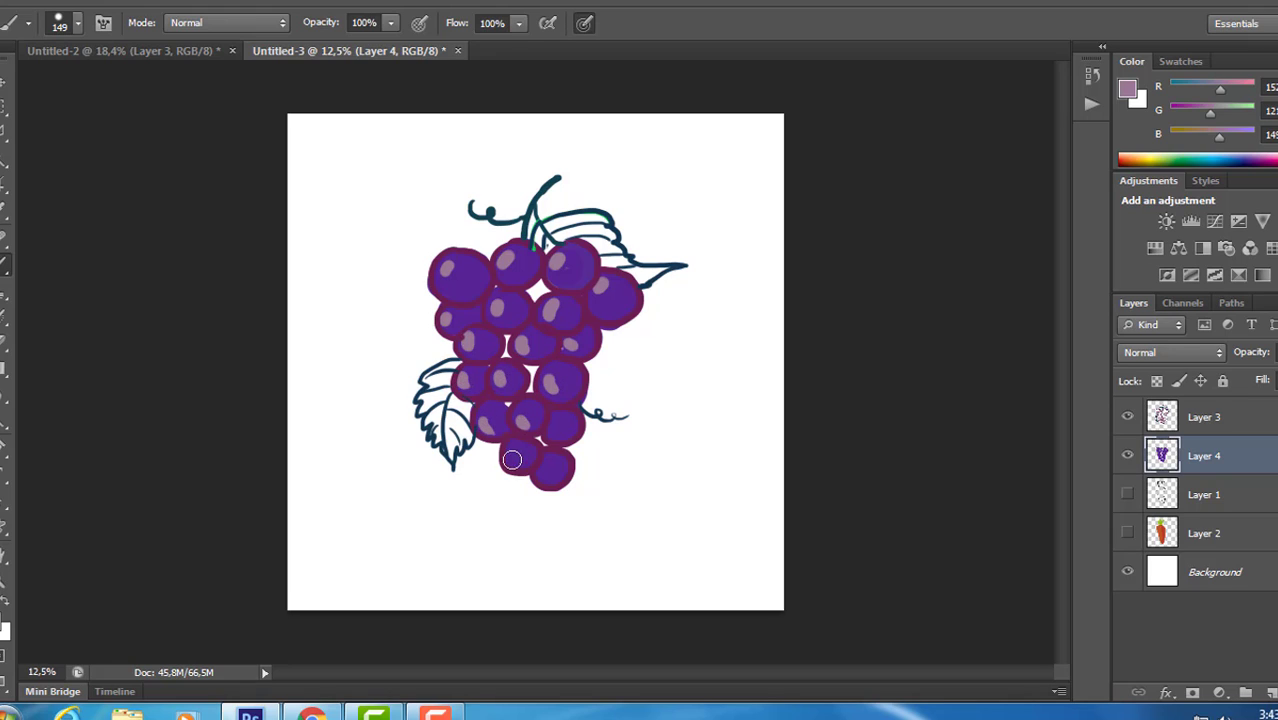
click(547, 479)
- Fill both grape leaves with olive green, RGB 134, 149, 12, keeping the colour within the outlines
click(1186, 157)
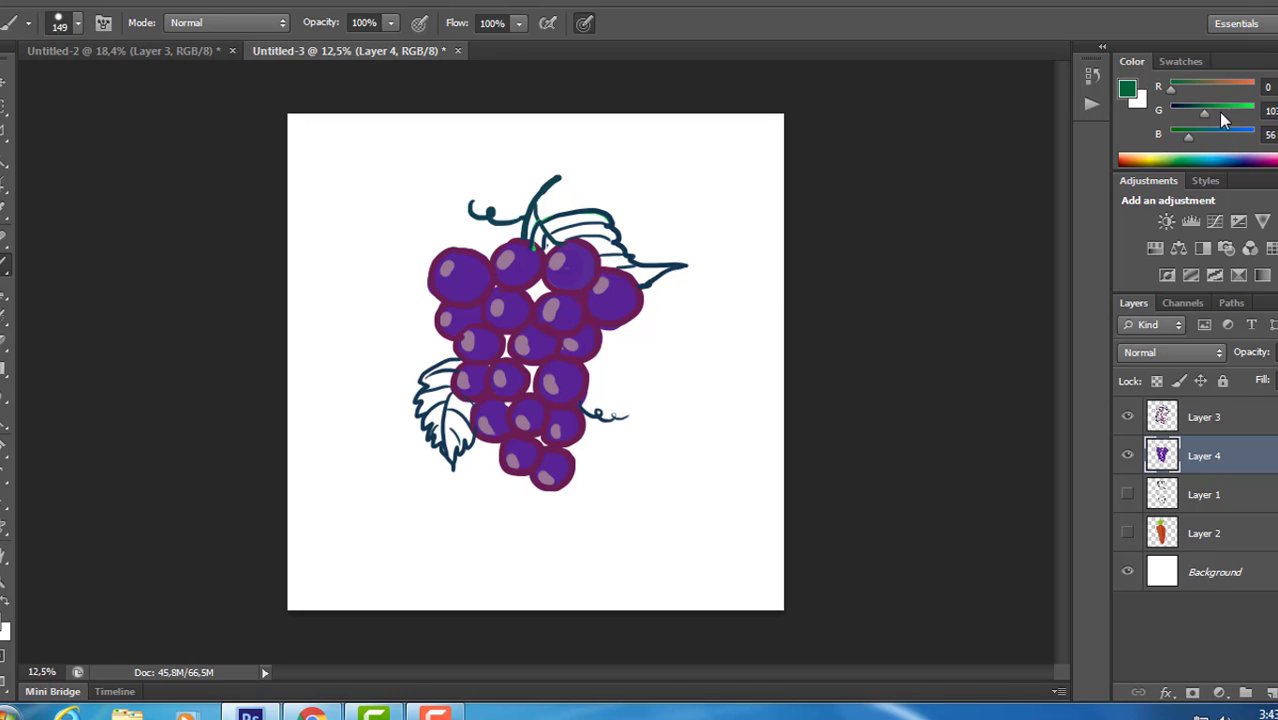
drag(1220, 114, 1245, 114)
click(1199, 88)
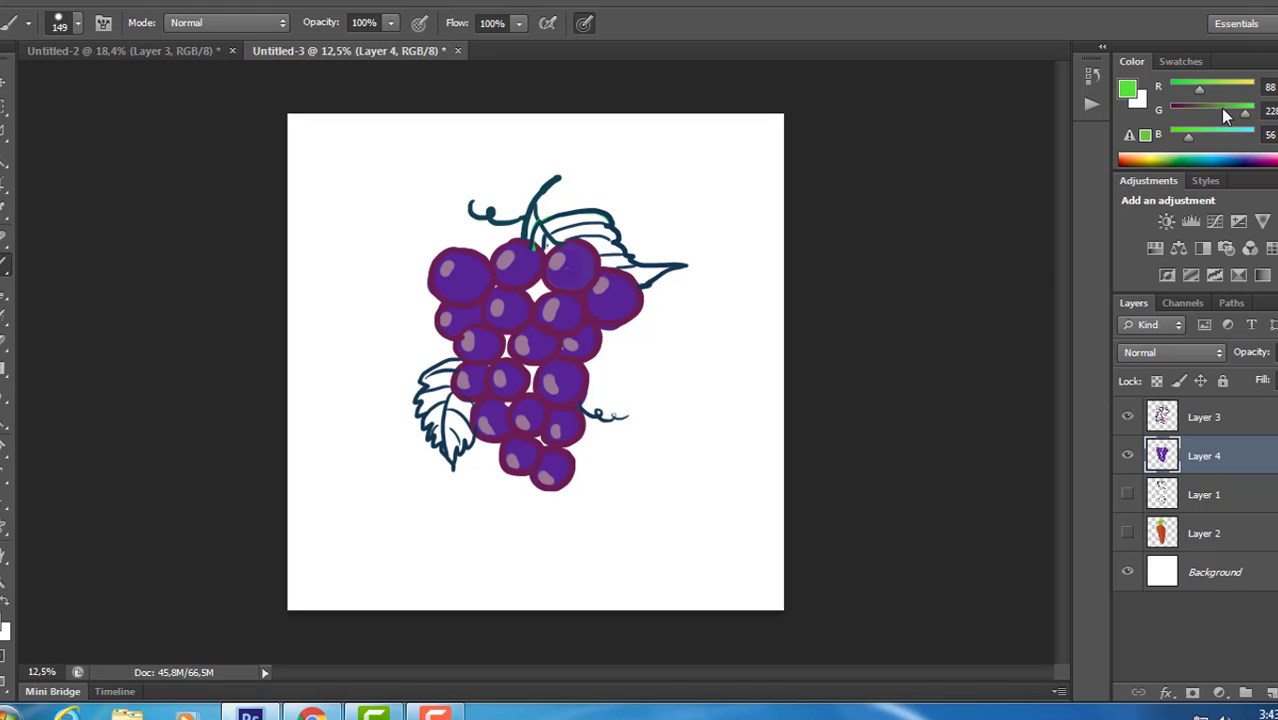
click(1240, 90)
drag(1188, 138, 1175, 138)
click(1215, 91)
click(1217, 111)
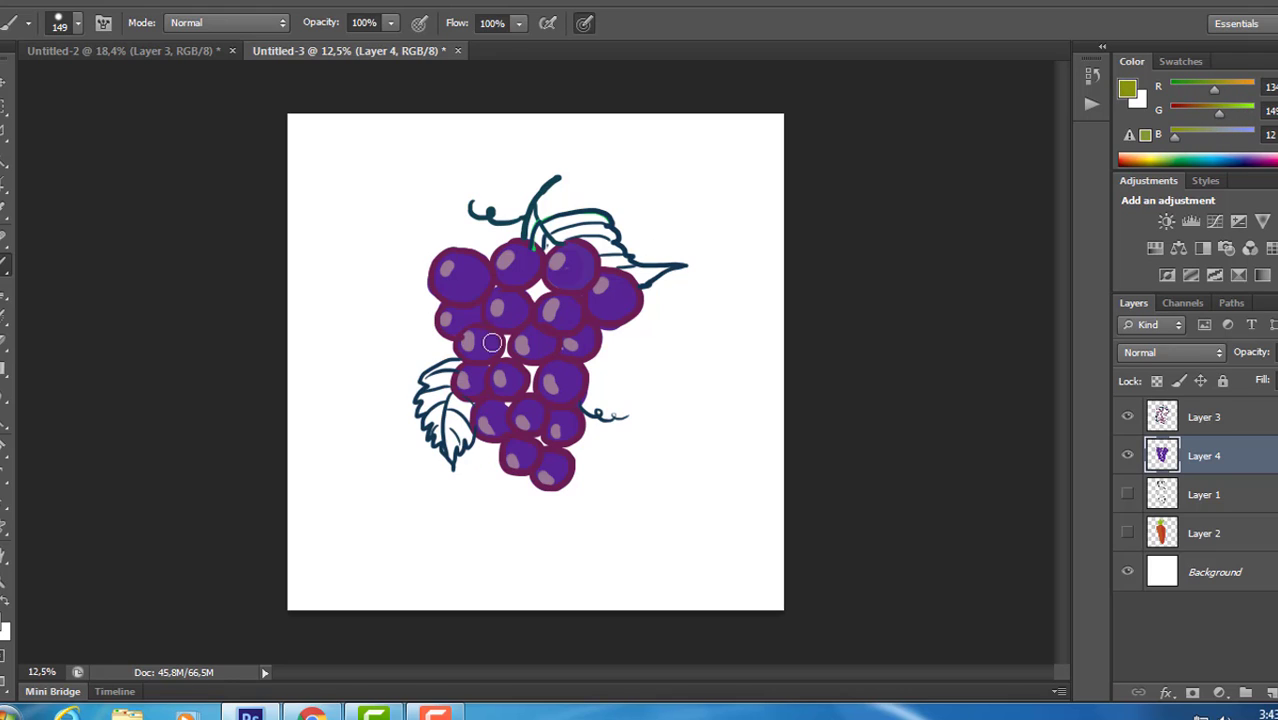
mouse_move(440, 374)
mouse_down()
mouse_move(424, 388)
mouse_move(453, 365)
mouse_move(425, 410)
mouse_move(442, 378)
mouse_move(464, 434)
mouse_move(447, 446)
mouse_move(432, 422)
mouse_move(428, 433)
mouse_up()
mouse_move(540, 233)
mouse_down()
mouse_move(596, 218)
mouse_move(606, 222)
mouse_move(583, 237)
mouse_move(604, 250)
mouse_move(608, 237)
mouse_move(606, 262)
mouse_move(632, 275)
mouse_move(680, 266)
mouse_up()
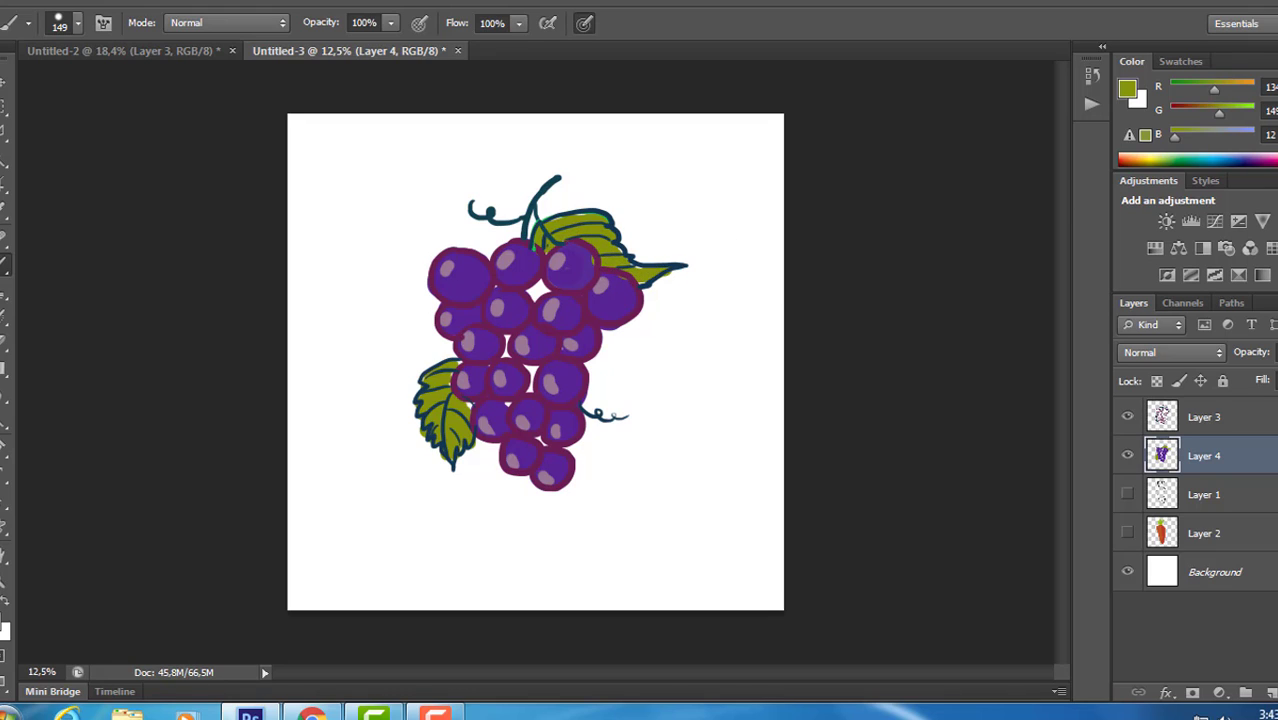
- Dab small pale pink highlights, about RGB 255, 231, 255, over the mauve highlights on the grapes
mouse_move(1230, 136)
mouse_down()
mouse_move(1254, 136)
mouse_move(1254, 92)
mouse_up()
click(444, 268)
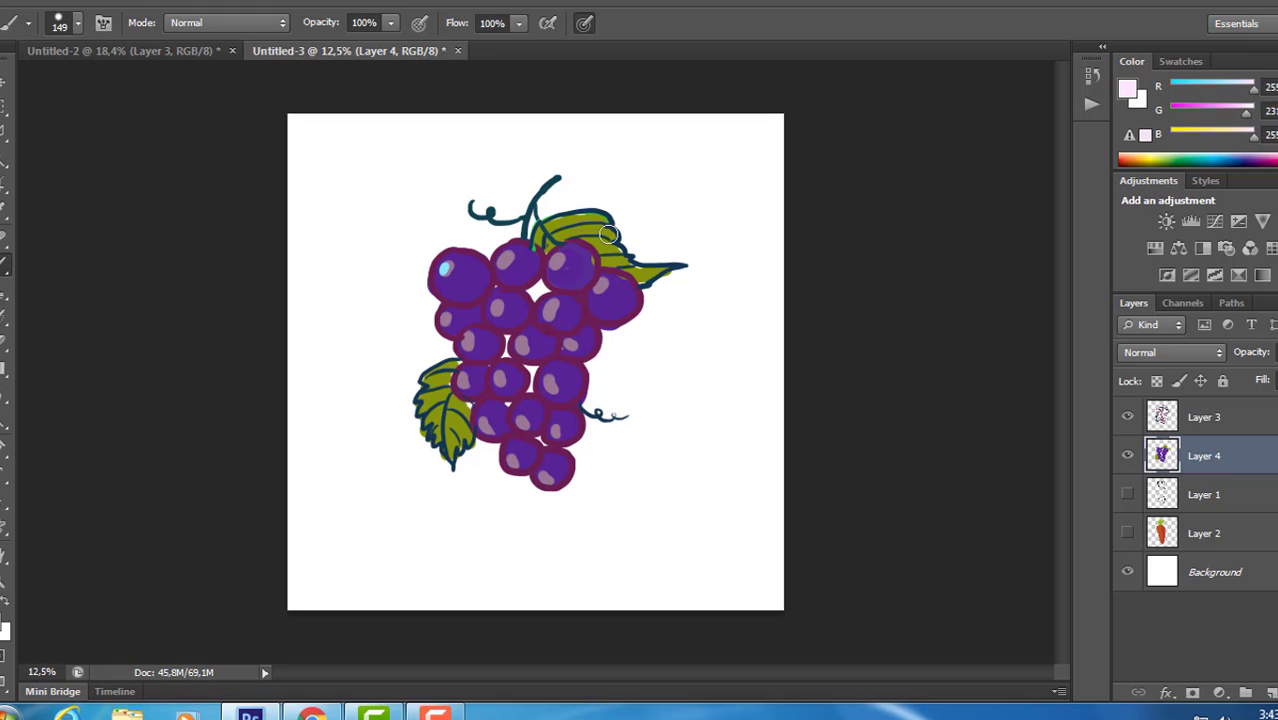
click(444, 320)
click(446, 266)
click(511, 258)
click(558, 258)
click(498, 302)
click(469, 342)
click(464, 379)
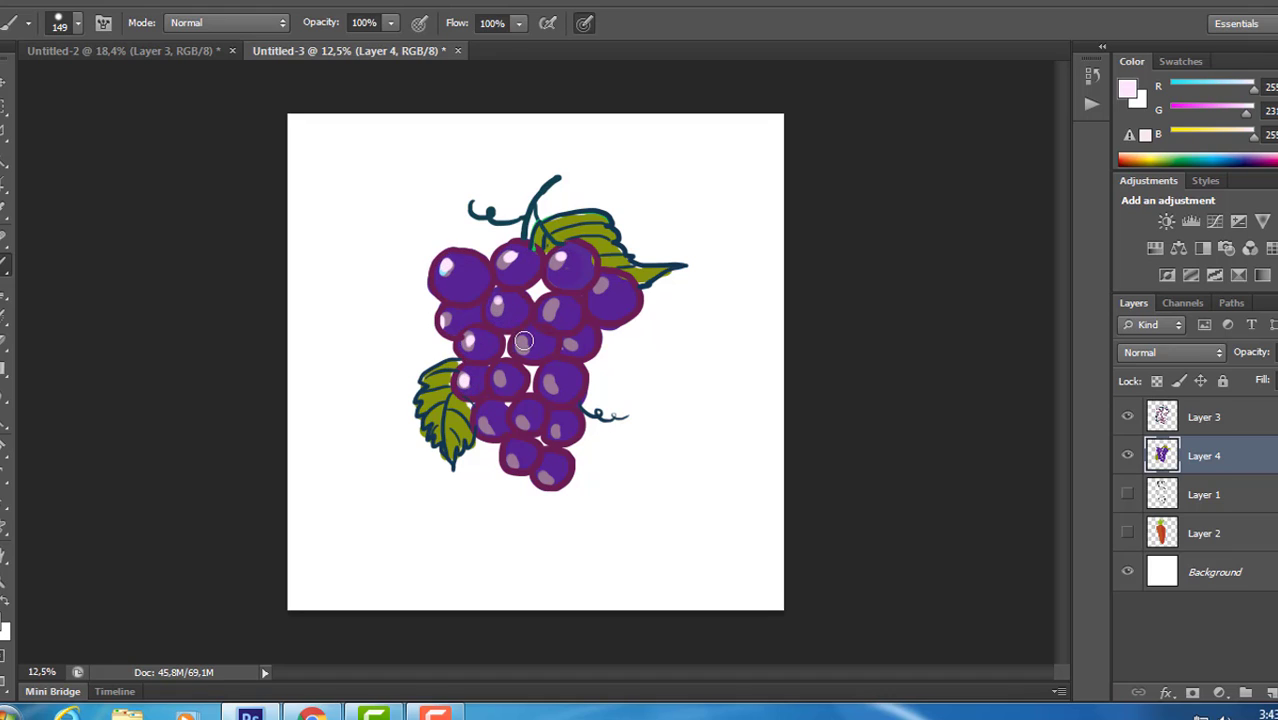
click(524, 344)
click(551, 312)
click(598, 289)
click(570, 343)
click(552, 389)
click(499, 380)
click(484, 429)
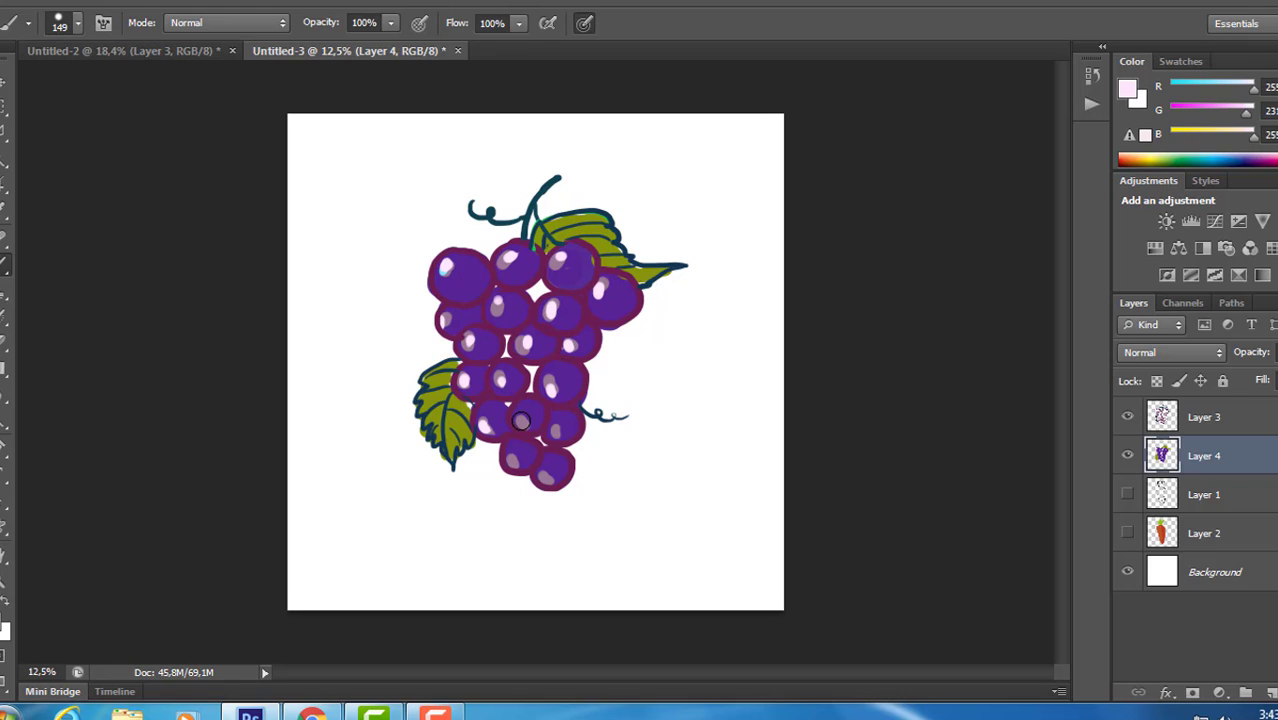
click(513, 465)
- Hide the grape outline and colour layers, and add a new empty layer at the top of the layer stack
click(1128, 455)
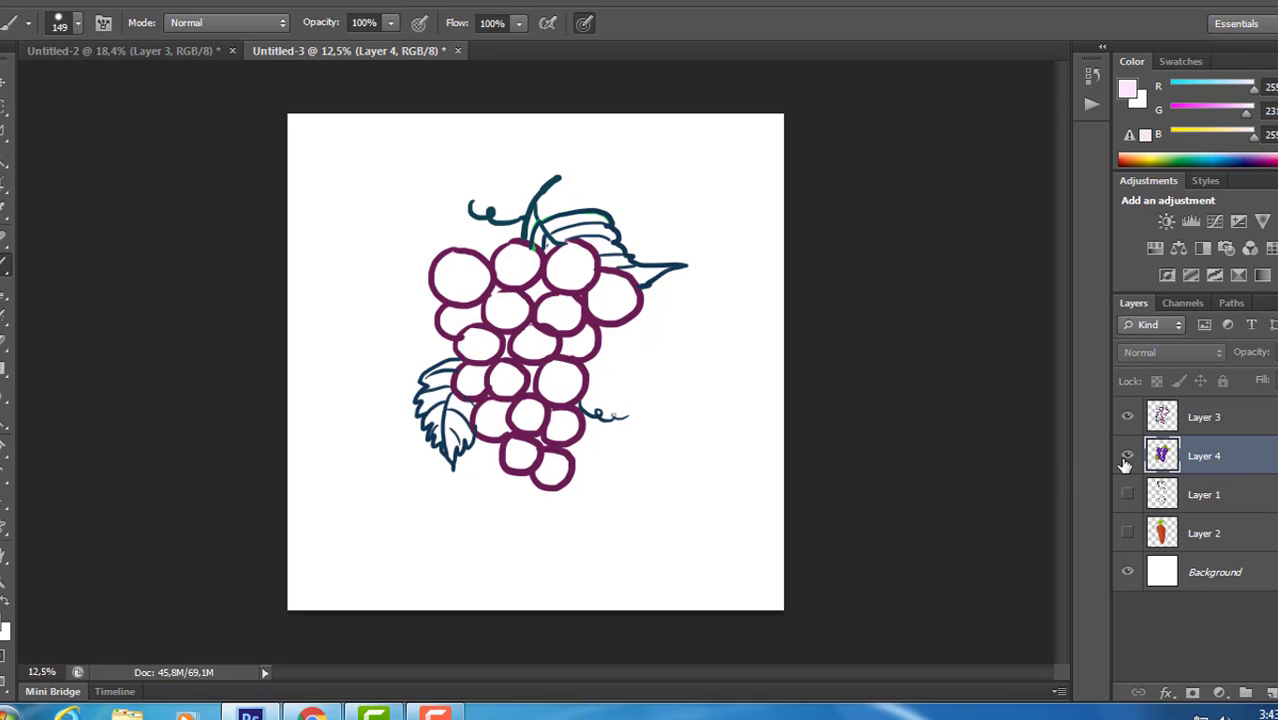
click(1128, 455)
drag(1127, 418, 1148, 478)
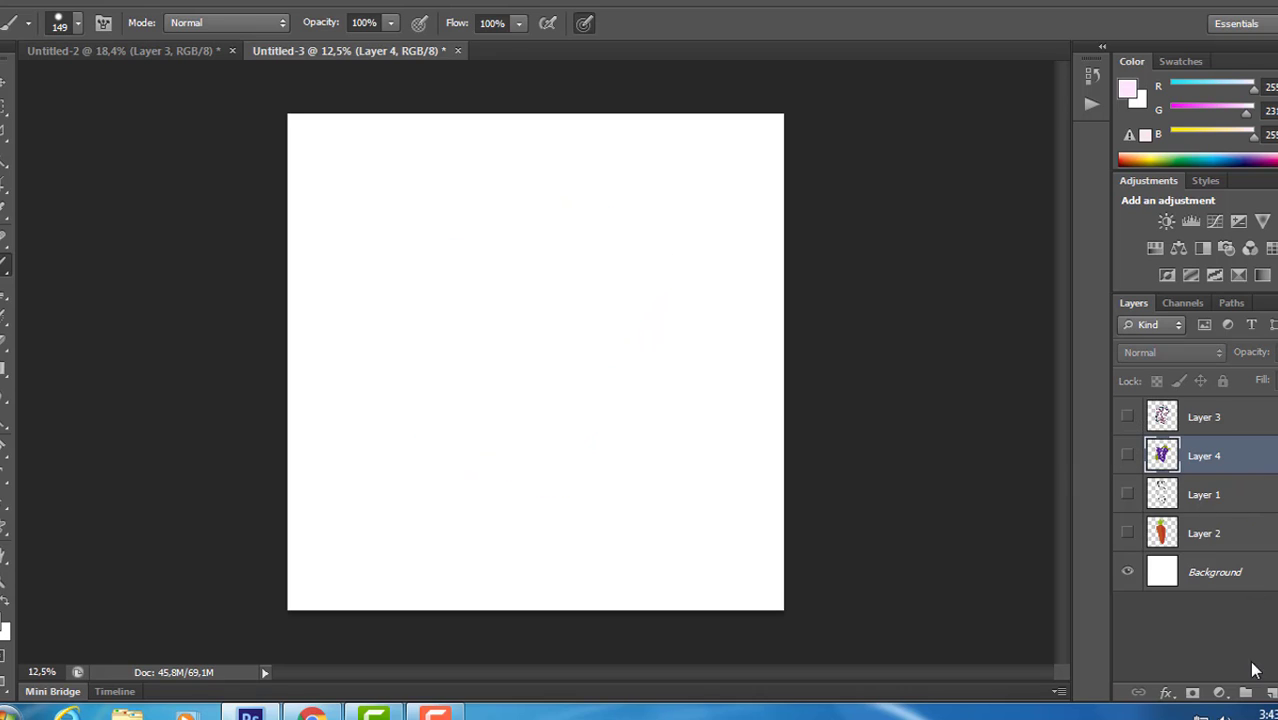
click(1269, 693)
drag(1268, 455, 1264, 412)
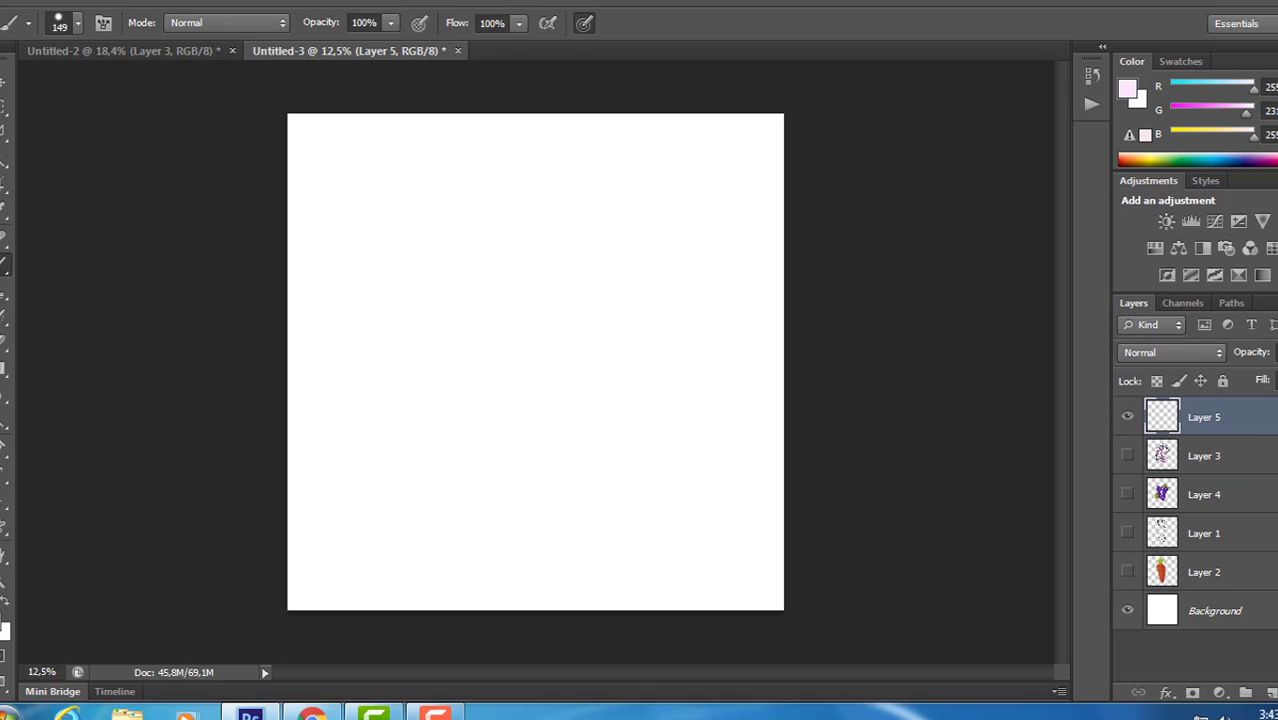
- Outline a large slanted mango in the middle of the canvas with a black 65 px brush at 100% hardness
key(d)
right_click(668, 250)
drag(784, 302, 719, 291)
click(740, 298)
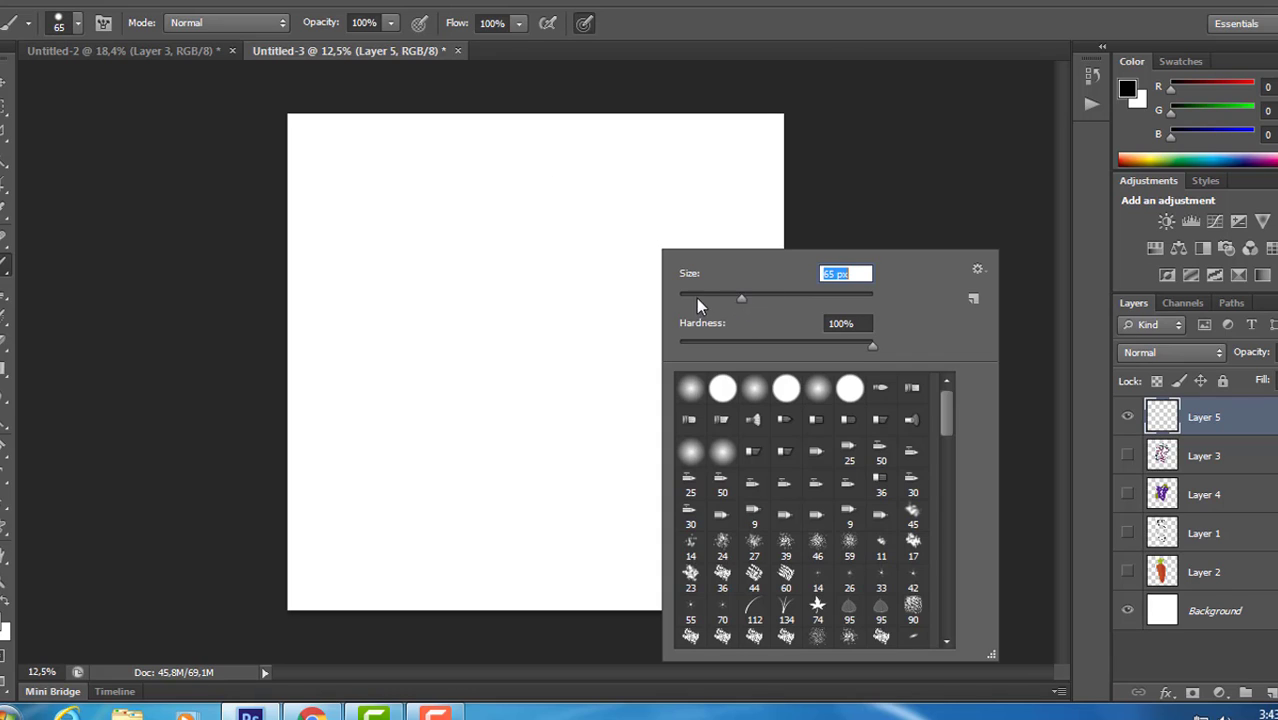
mouse_move(530, 255)
mouse_down()
mouse_move(588, 263)
mouse_move(604, 288)
mouse_move(588, 415)
mouse_move(525, 486)
mouse_move(421, 507)
mouse_move(409, 492)
mouse_move(455, 317)
mouse_move(501, 268)
mouse_up()
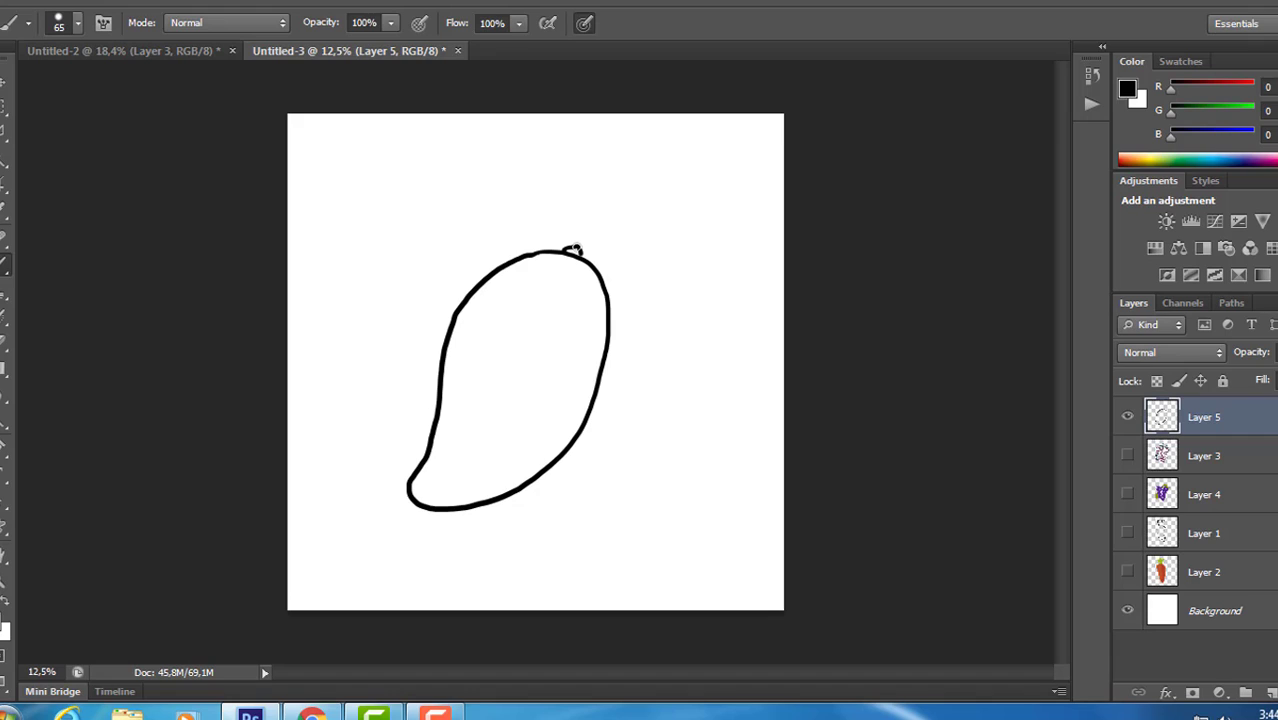
- Draw two stalks meeting above the mango and outline a narrower second mango partly behind its right side
mouse_move(576, 249)
mouse_down()
mouse_move(662, 188)
mouse_move(627, 268)
mouse_up()
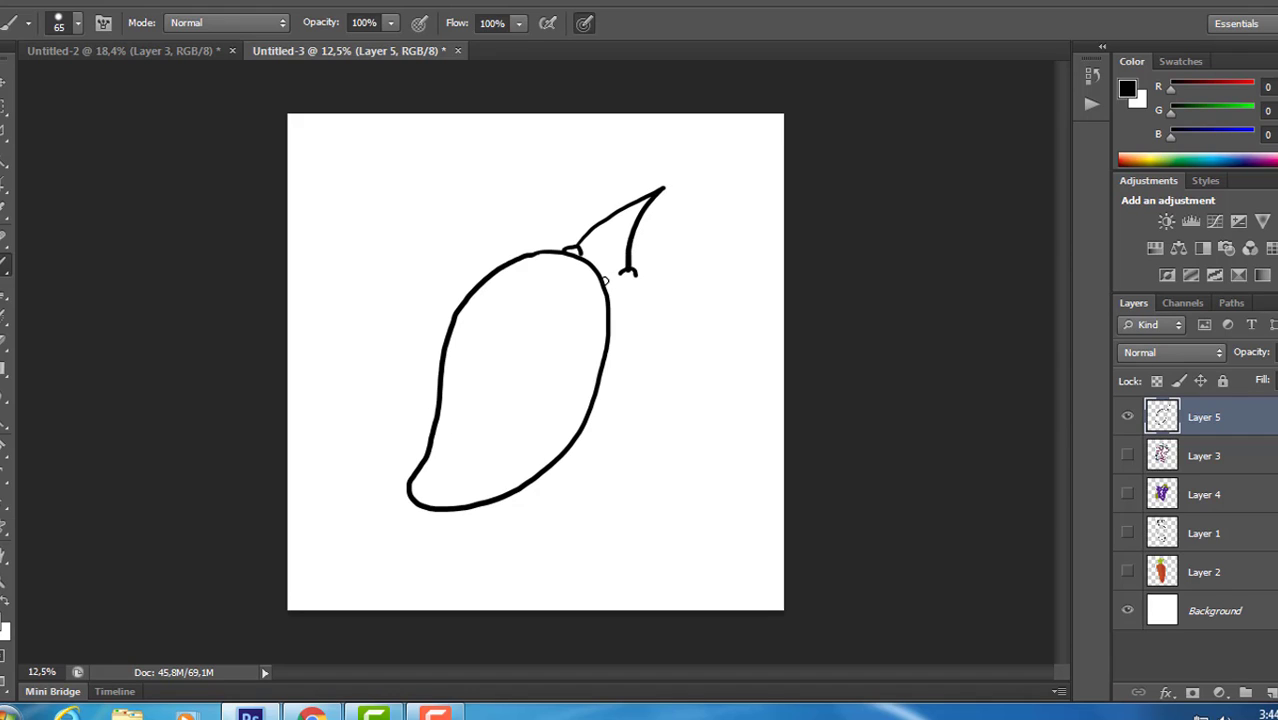
mouse_move(638, 279)
mouse_down()
mouse_move(661, 300)
mouse_move(679, 374)
mouse_move(682, 497)
mouse_up()
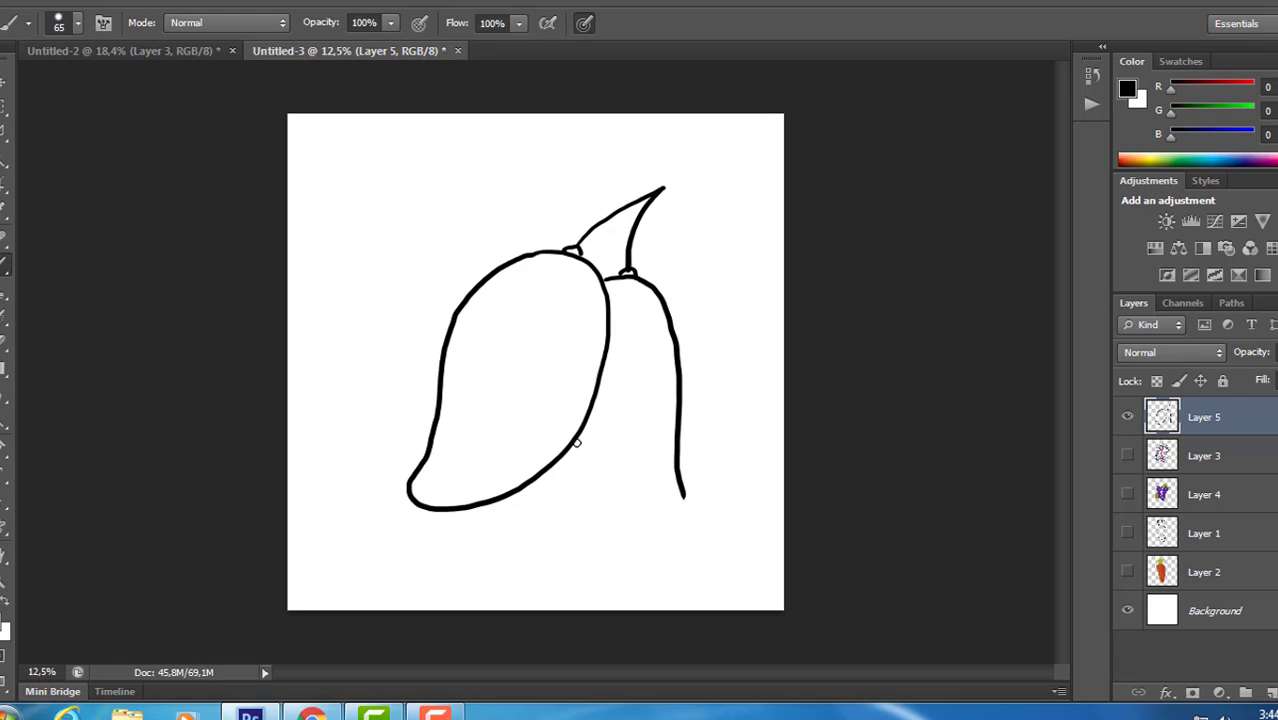
mouse_move(576, 443)
mouse_down()
mouse_move(605, 493)
mouse_move(673, 532)
mouse_up()
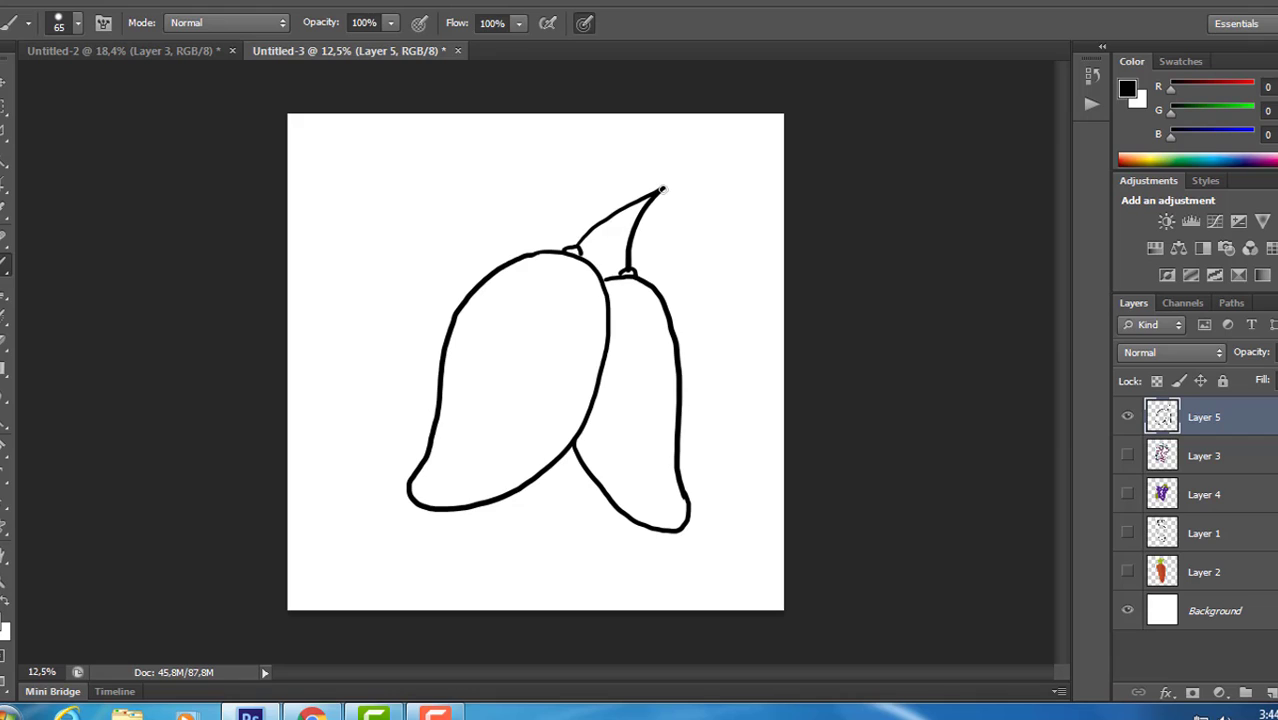
- Draw a thick branch above the stalks with a long leaf on each side of the mangoes, and double the stalk lines
mouse_move(662, 189)
mouse_down()
mouse_move(719, 153)
mouse_move(648, 202)
mouse_move(680, 183)
mouse_move(634, 229)
mouse_move(584, 202)
mouse_move(483, 209)
mouse_move(398, 261)
mouse_move(315, 423)
mouse_move(337, 426)
mouse_move(371, 395)
mouse_move(453, 289)
mouse_move(528, 234)
mouse_move(608, 205)
mouse_move(449, 256)
mouse_move(327, 429)
mouse_up()
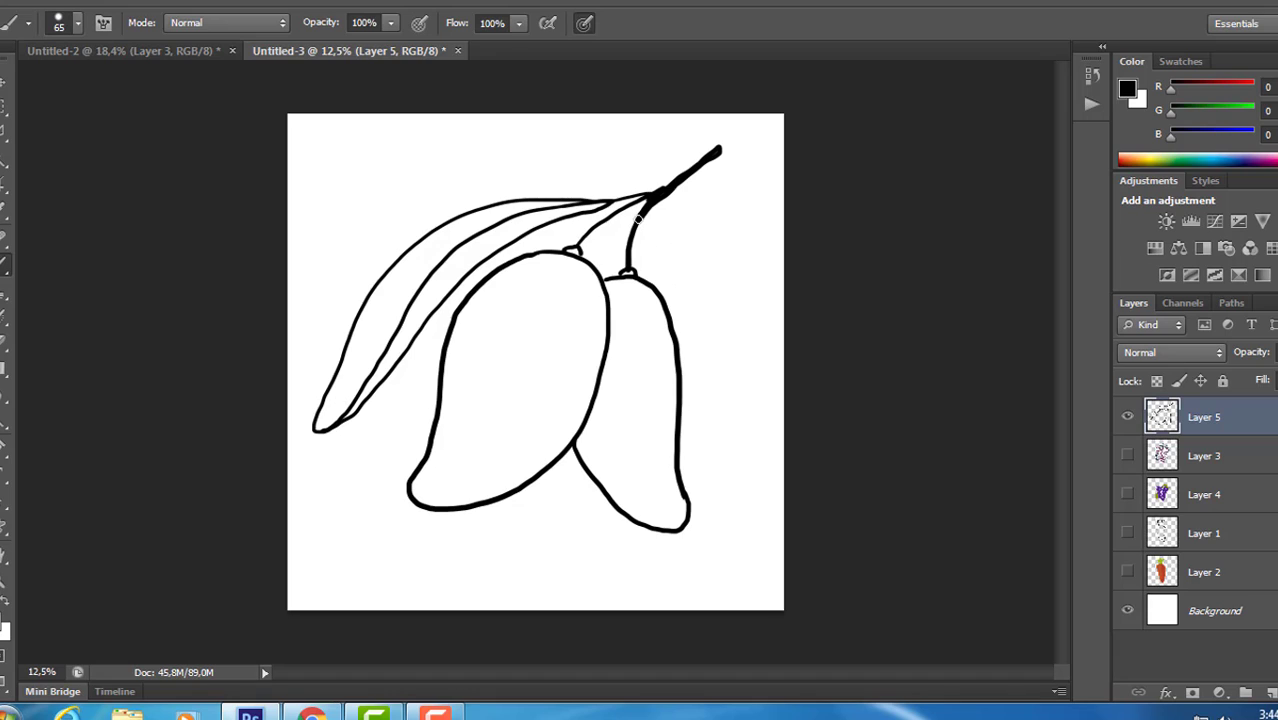
mouse_move(640, 228)
mouse_down()
mouse_move(690, 326)
mouse_move(750, 547)
mouse_move(716, 528)
mouse_move(683, 432)
mouse_up()
mouse_move(750, 543)
mouse_down()
mouse_move(693, 294)
mouse_move(655, 258)
mouse_up()
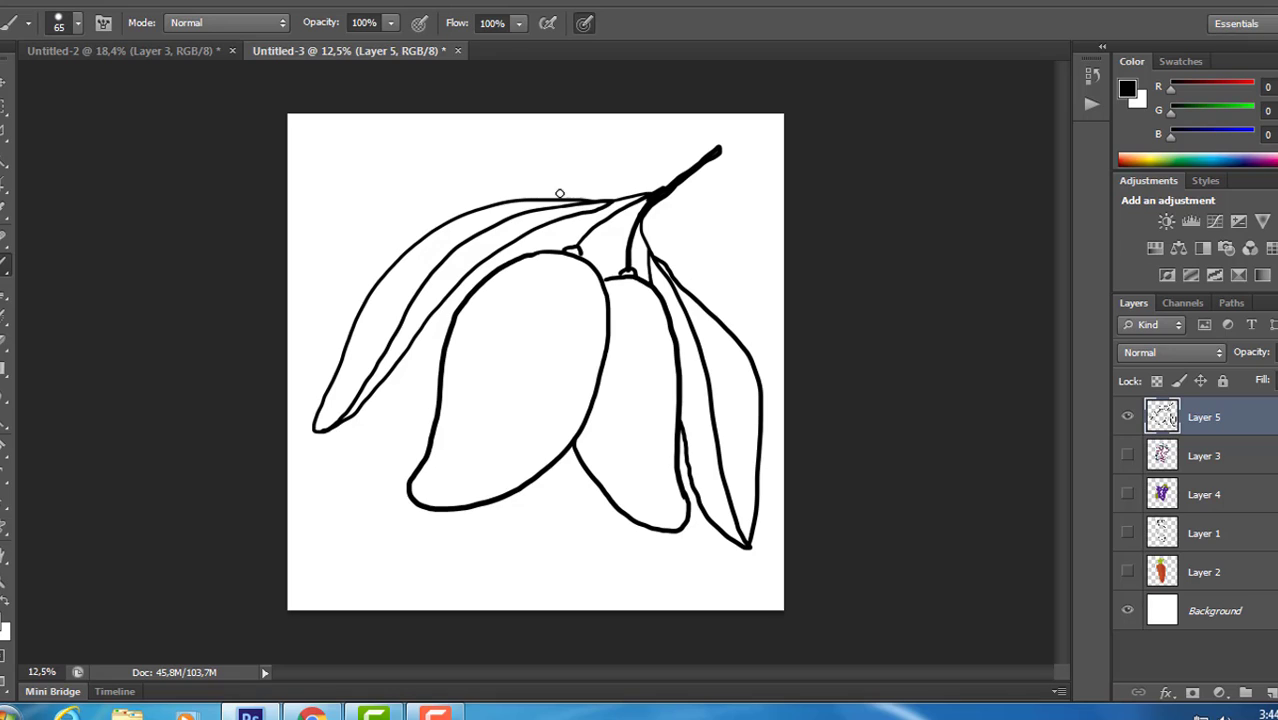
mouse_move(582, 247)
mouse_down()
mouse_move(634, 209)
mouse_move(619, 262)
mouse_up()
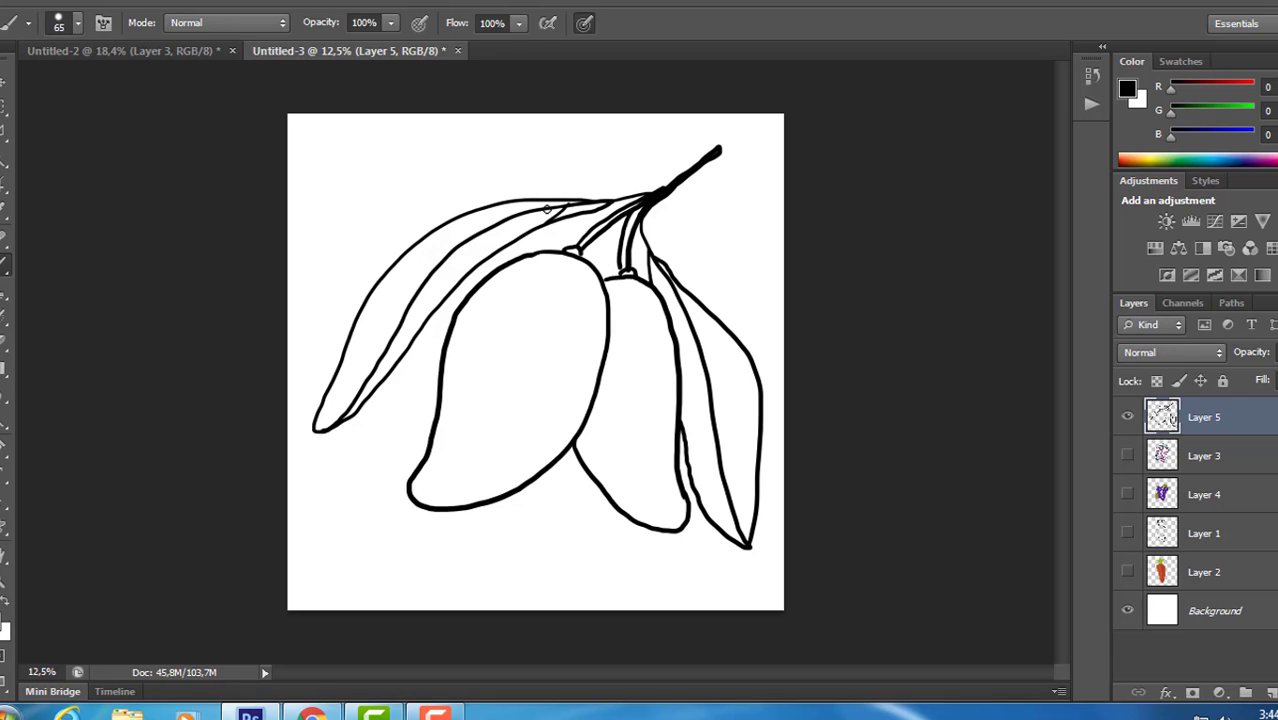
- Draw slanted veins on both sides of the midrib in the left and right mango leaves
mouse_move(522, 210)
mouse_down()
mouse_move(491, 250)
mouse_move(498, 220)
mouse_move(468, 273)
mouse_move(478, 237)
mouse_move(443, 291)
mouse_move(455, 253)
mouse_move(423, 322)
mouse_move(424, 284)
mouse_move(418, 322)
mouse_up()
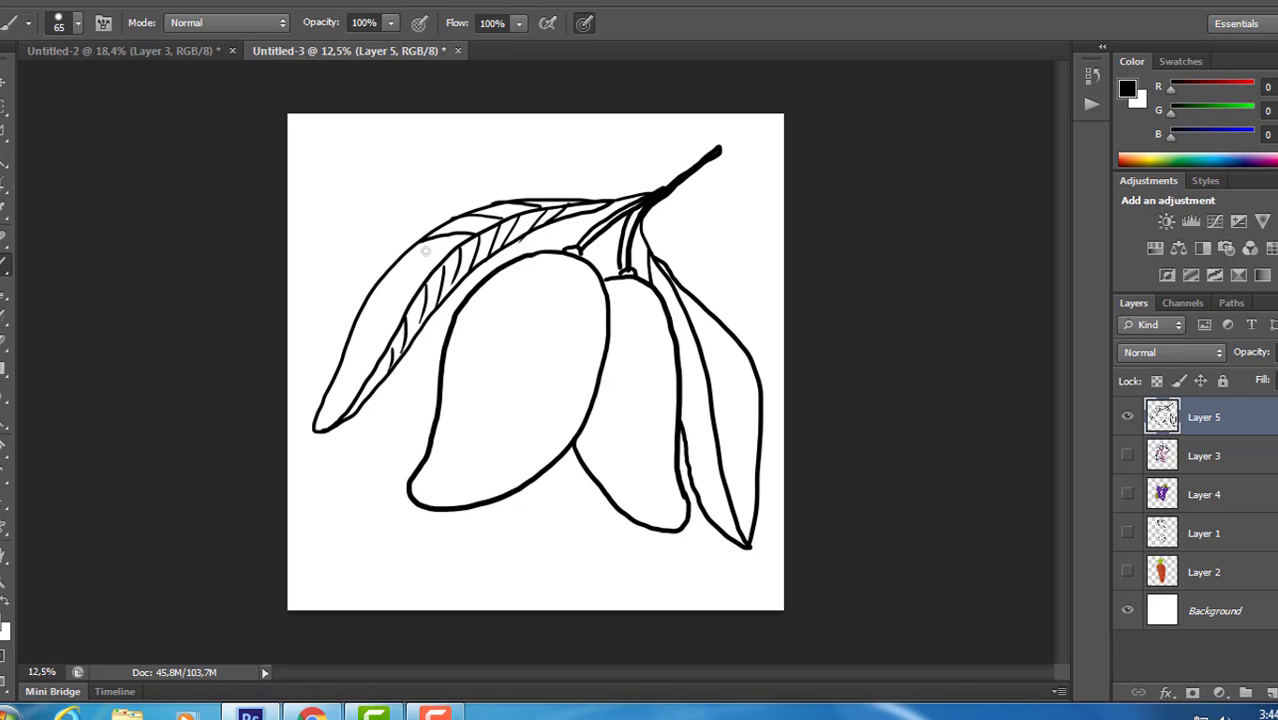
mouse_move(434, 256)
mouse_down()
mouse_move(391, 272)
mouse_move(433, 278)
mouse_move(369, 303)
mouse_move(412, 301)
mouse_move(344, 341)
mouse_move(398, 329)
mouse_move(330, 386)
mouse_move(375, 373)
mouse_move(323, 421)
mouse_up()
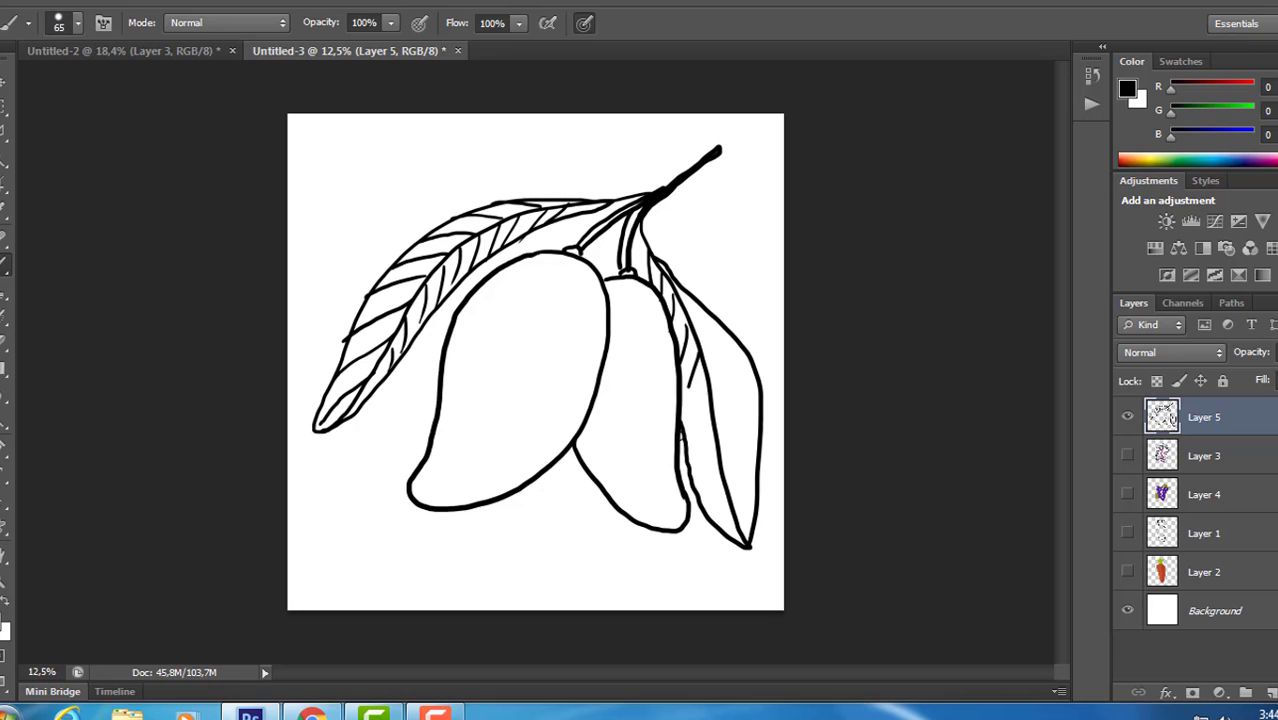
drag(703, 382, 690, 466)
mouse_move(712, 420)
mouse_down()
mouse_move(713, 532)
mouse_move(721, 473)
mouse_move(722, 530)
mouse_up()
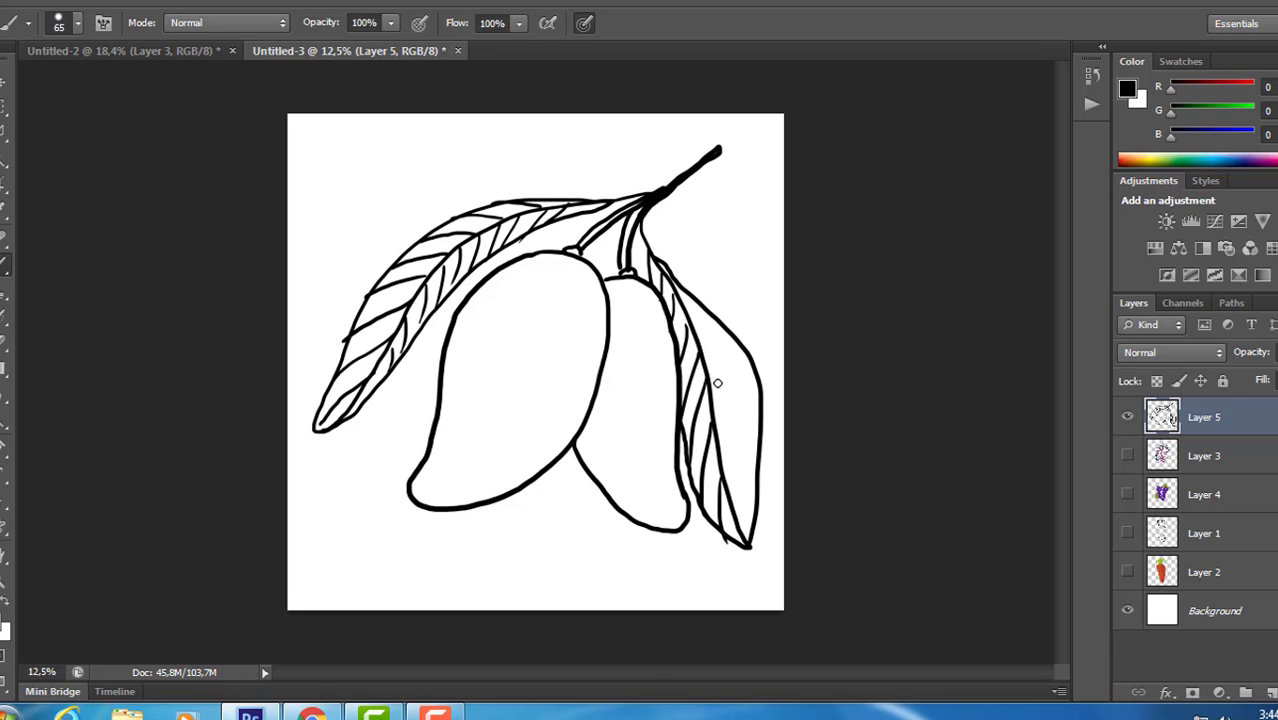
drag(680, 298, 764, 394)
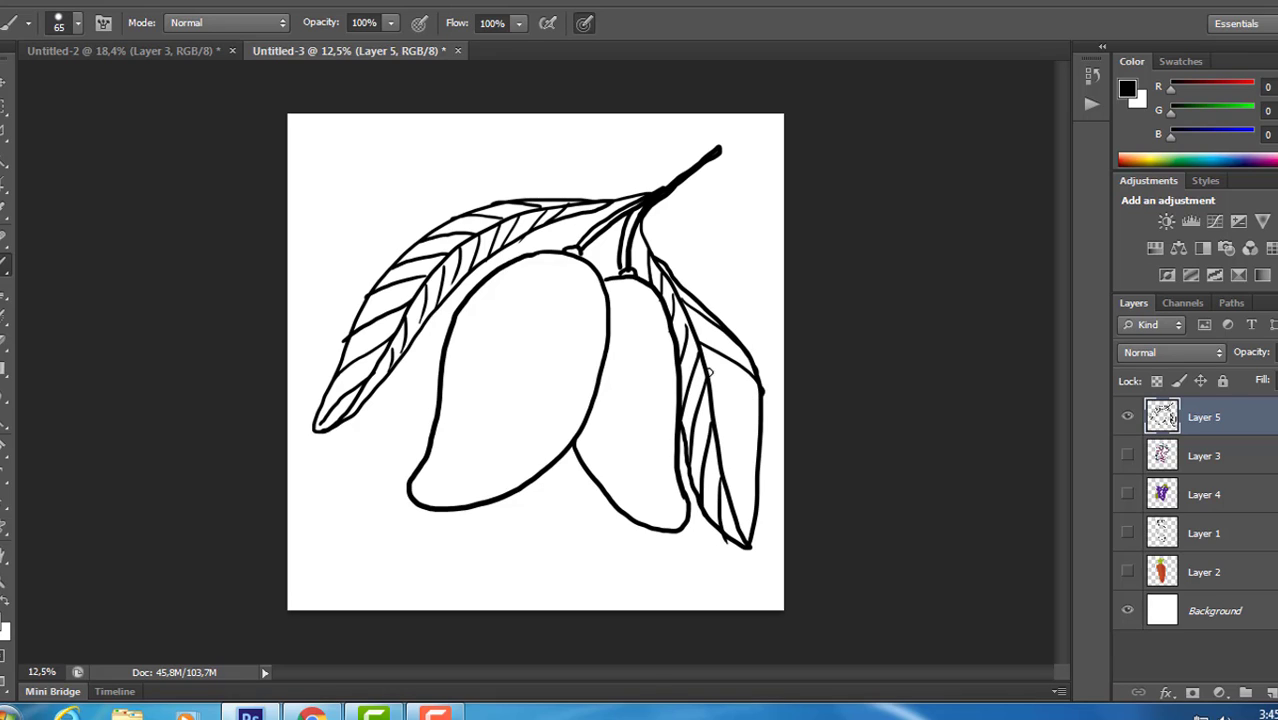
mouse_move(703, 360)
mouse_down()
mouse_move(748, 411)
mouse_move(732, 467)
mouse_up()
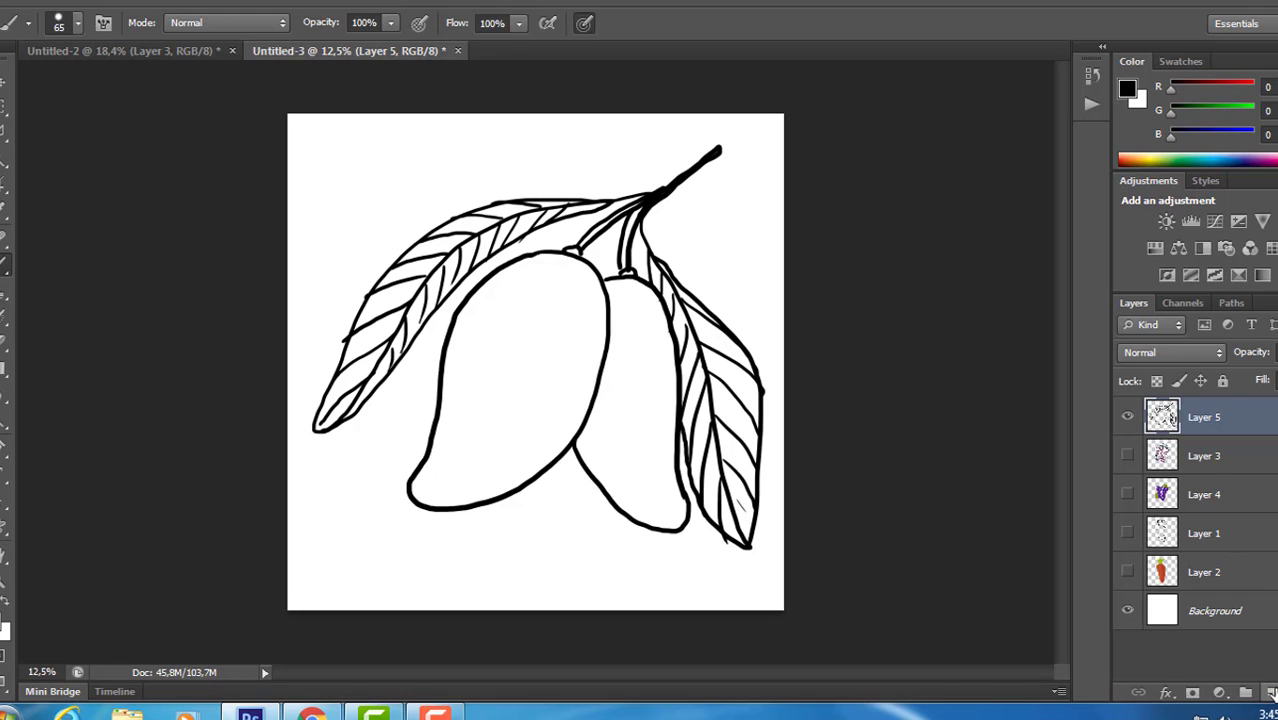
- Add a new layer beneath the mango outlines and set the foreground colour to green, RGB 79, 124, 54
click(1272, 692)
drag(1266, 430, 1270, 450)
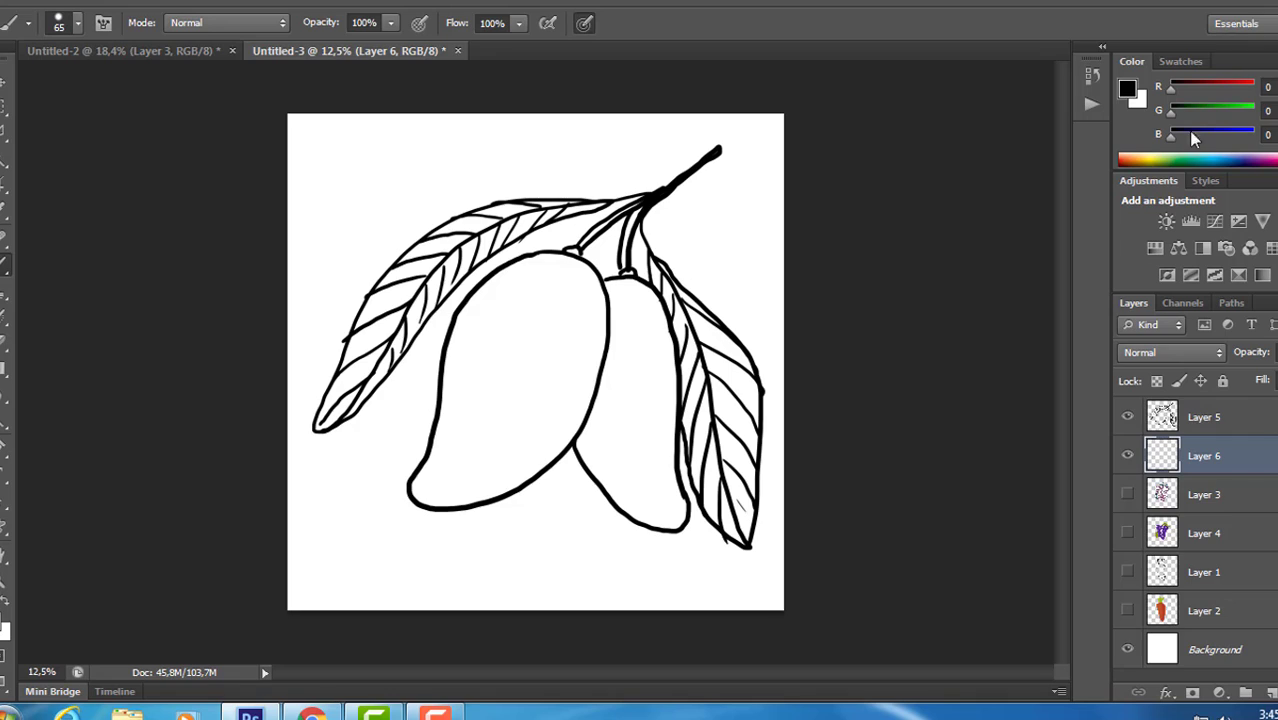
click(1155, 156)
click(1169, 155)
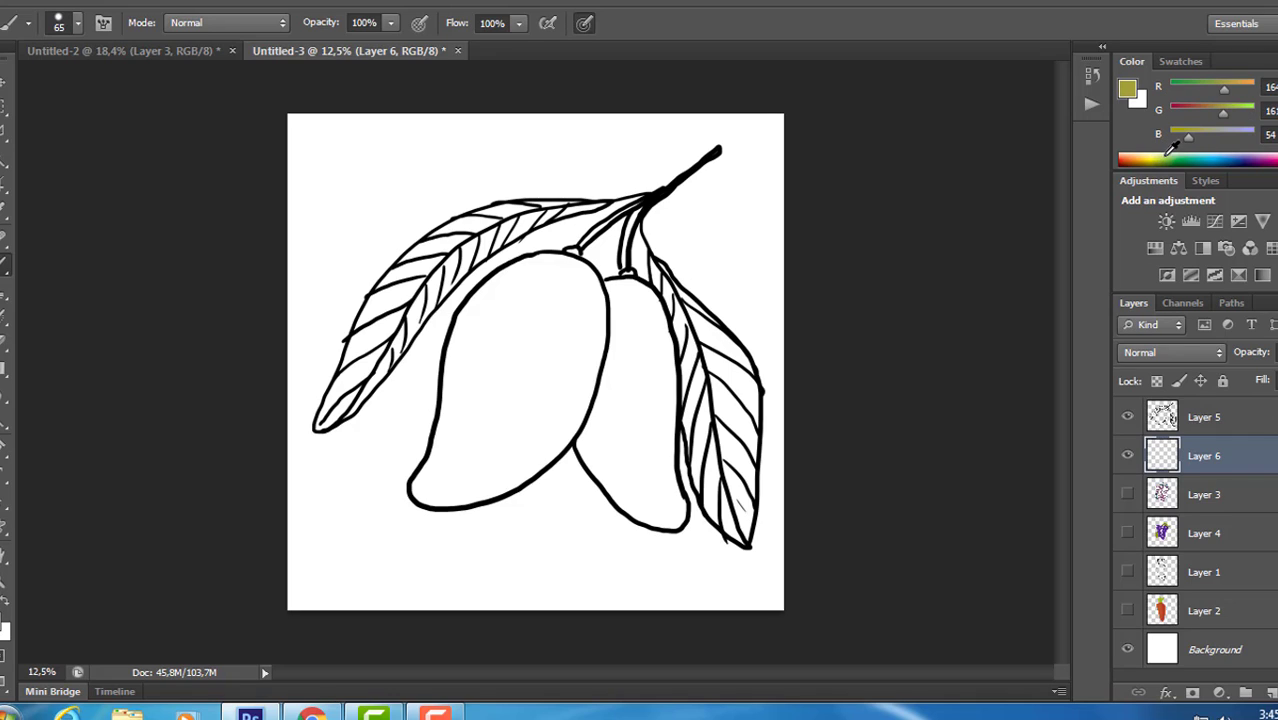
click(1233, 110)
click(1209, 87)
click(1240, 110)
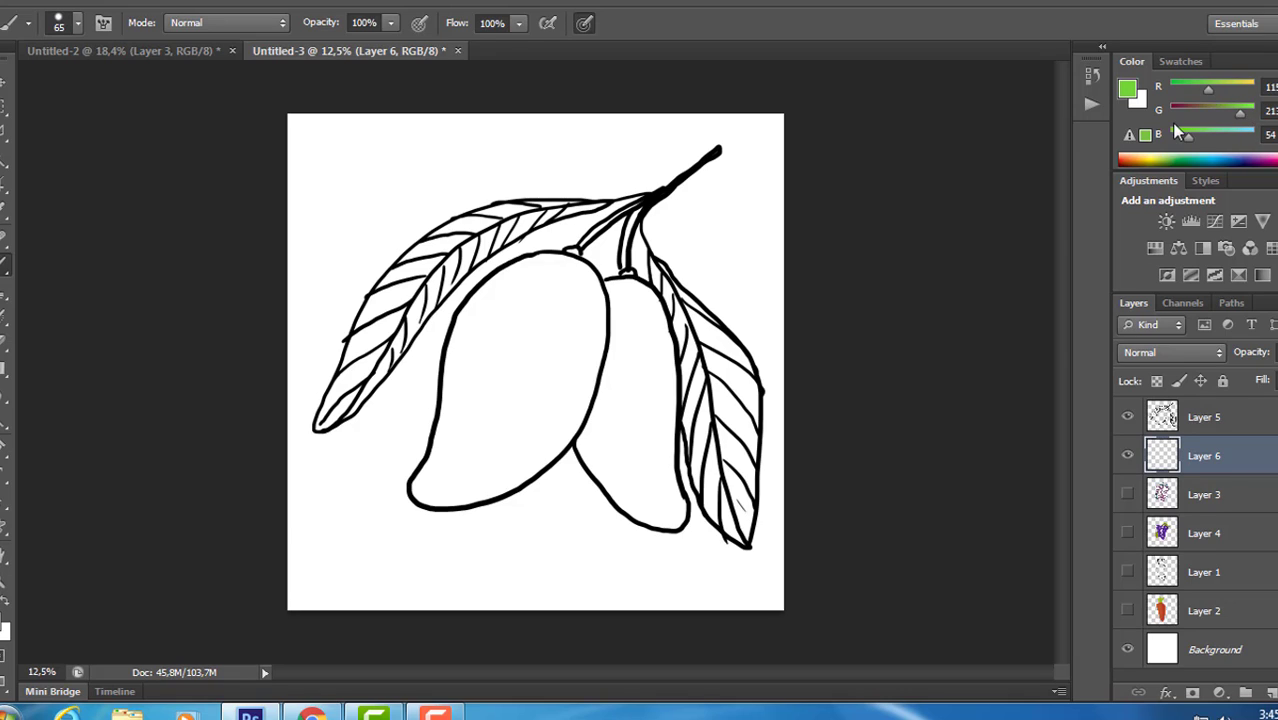
drag(1246, 112, 1216, 110)
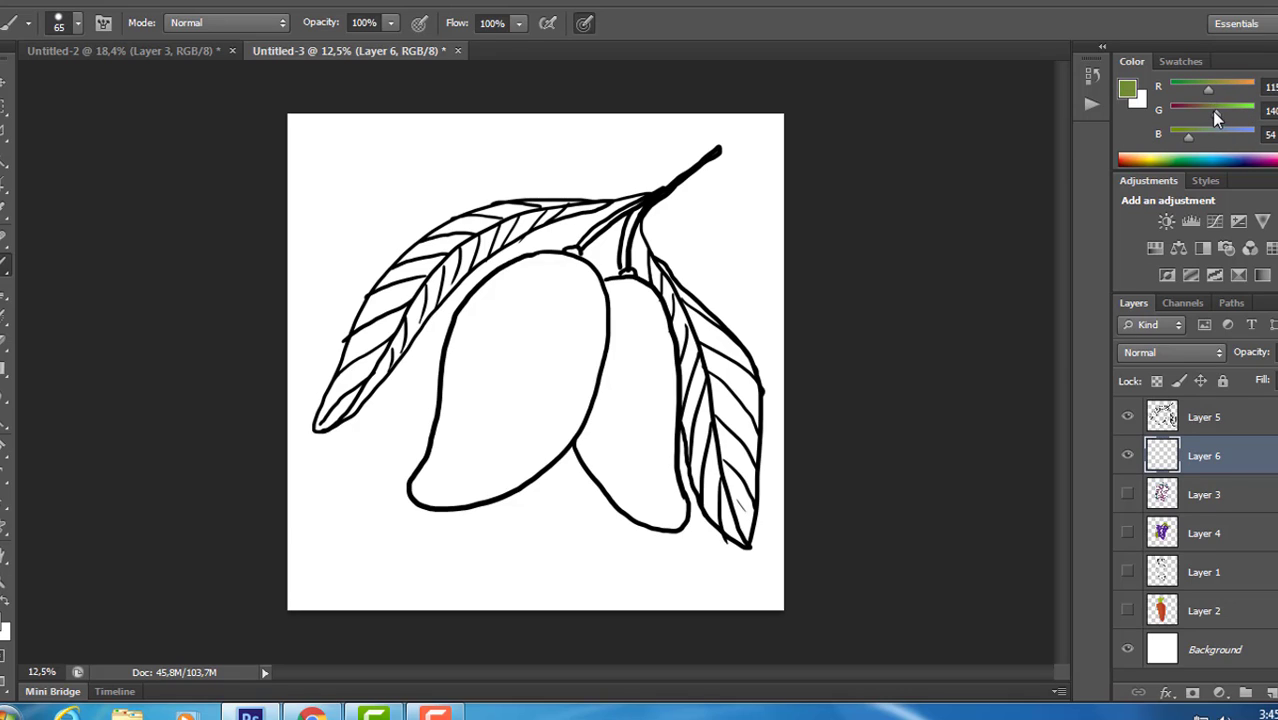
click(1211, 111)
click(1198, 88)
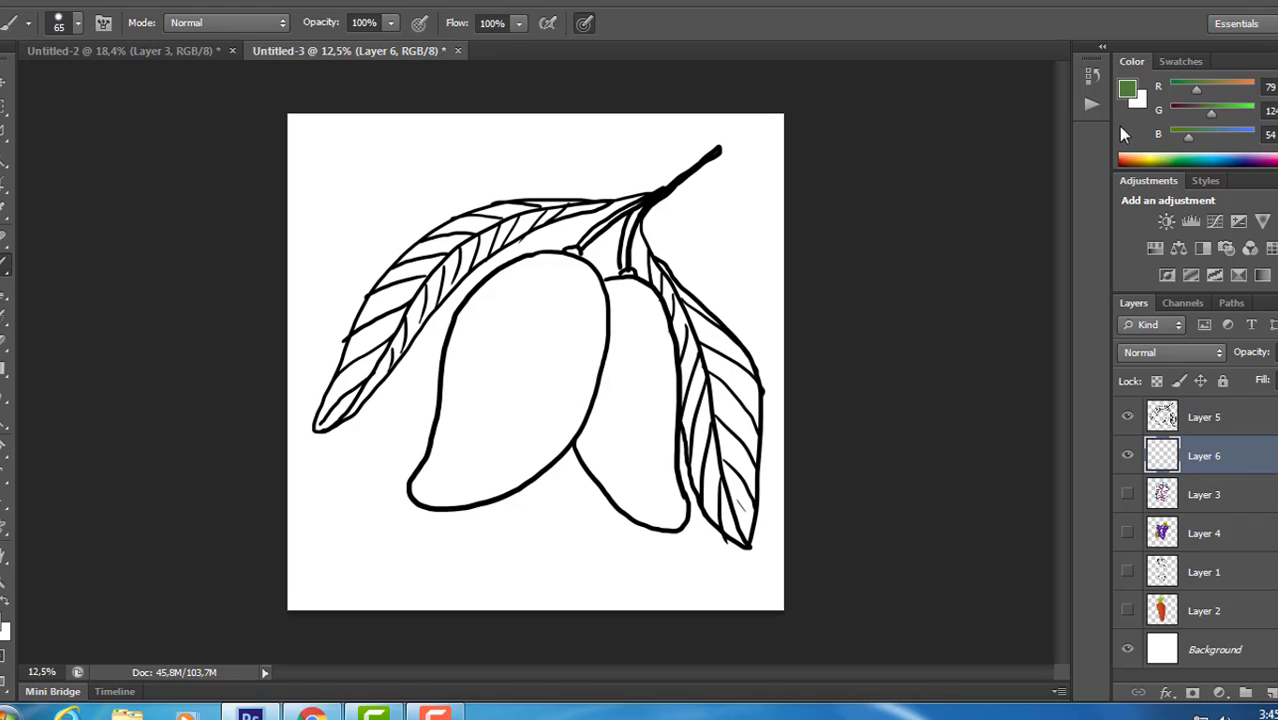
- Set the brush size to 339 px for colouring the mangoes
right_click(468, 226)
drag(579, 277, 677, 287)
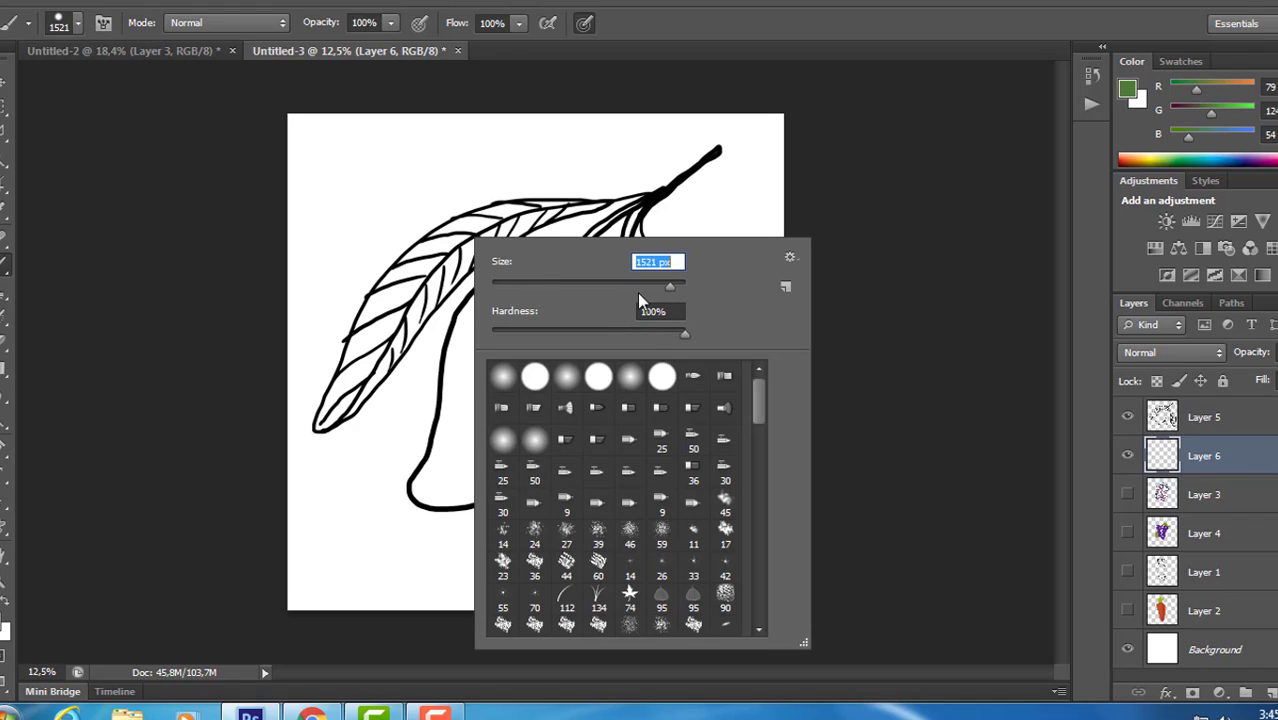
drag(622, 286, 650, 287)
click(457, 378)
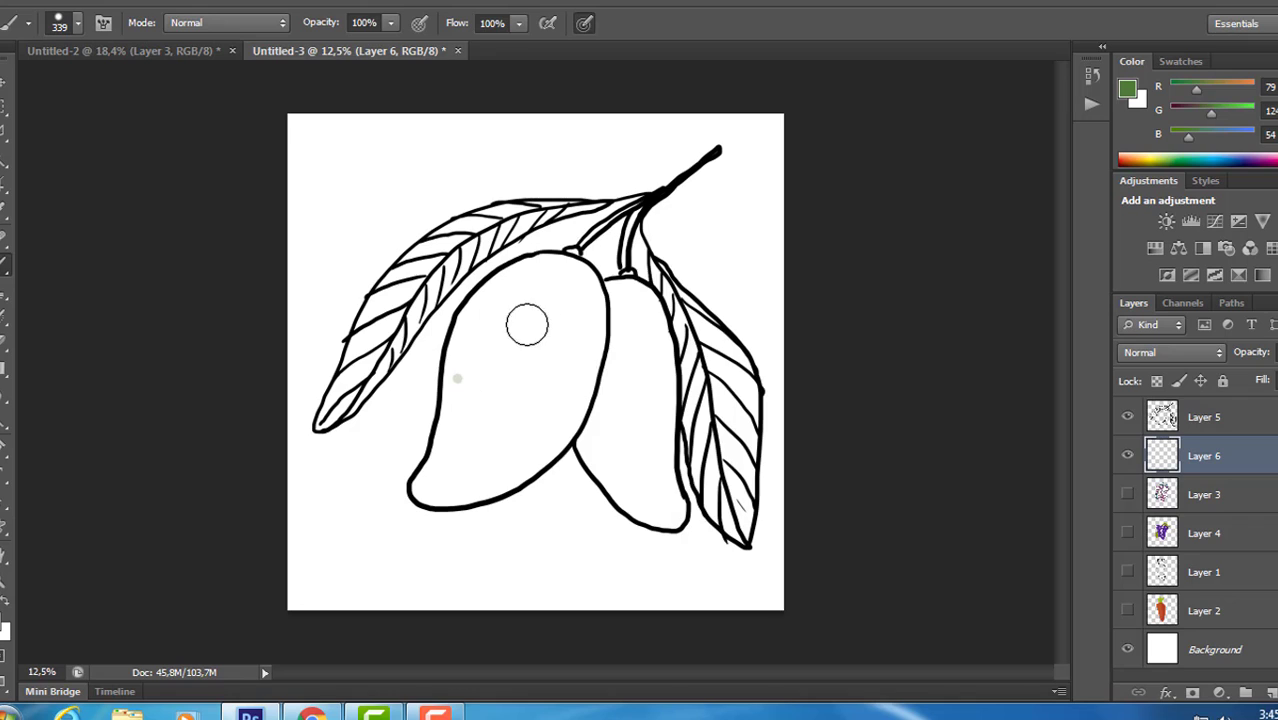
- Paint the left mango solid green and highlight its left edge in light green, RGB 131, 213, 54, at 25% opacity and 42% flow
mouse_move(528, 329)
mouse_down()
mouse_move(504, 370)
mouse_move(533, 313)
mouse_move(476, 416)
mouse_move(522, 385)
mouse_move(572, 312)
mouse_move(520, 432)
mouse_move(595, 332)
mouse_move(549, 449)
mouse_move(593, 355)
mouse_move(525, 460)
mouse_move(486, 450)
mouse_move(498, 403)
mouse_move(442, 488)
mouse_move(474, 474)
mouse_up()
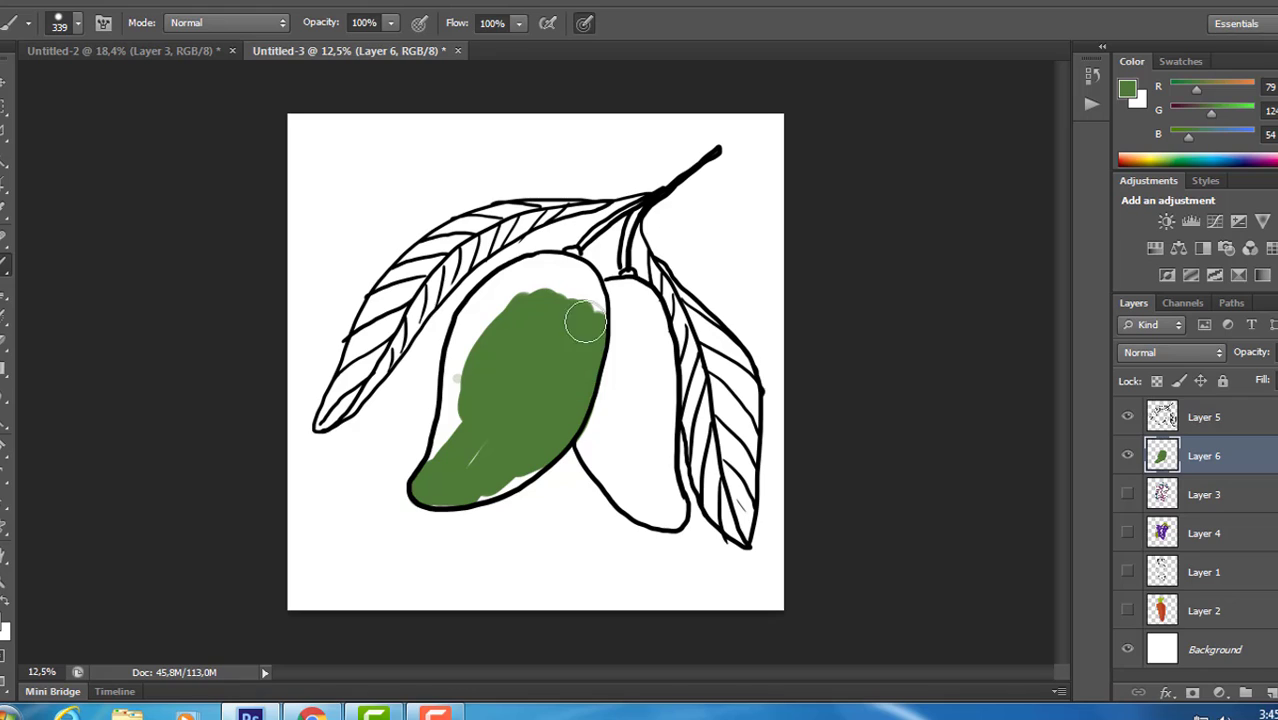
mouse_move(585, 314)
mouse_down()
mouse_move(569, 276)
mouse_move(595, 316)
mouse_move(466, 491)
mouse_move(544, 441)
mouse_move(500, 434)
mouse_move(521, 365)
mouse_move(511, 317)
mouse_move(564, 280)
mouse_move(549, 276)
mouse_move(564, 263)
mouse_move(579, 272)
mouse_move(500, 303)
mouse_move(539, 270)
mouse_move(491, 296)
mouse_move(516, 283)
mouse_move(456, 347)
mouse_move(460, 384)
mouse_move(468, 319)
mouse_move(557, 326)
mouse_move(521, 346)
mouse_move(428, 471)
mouse_up()
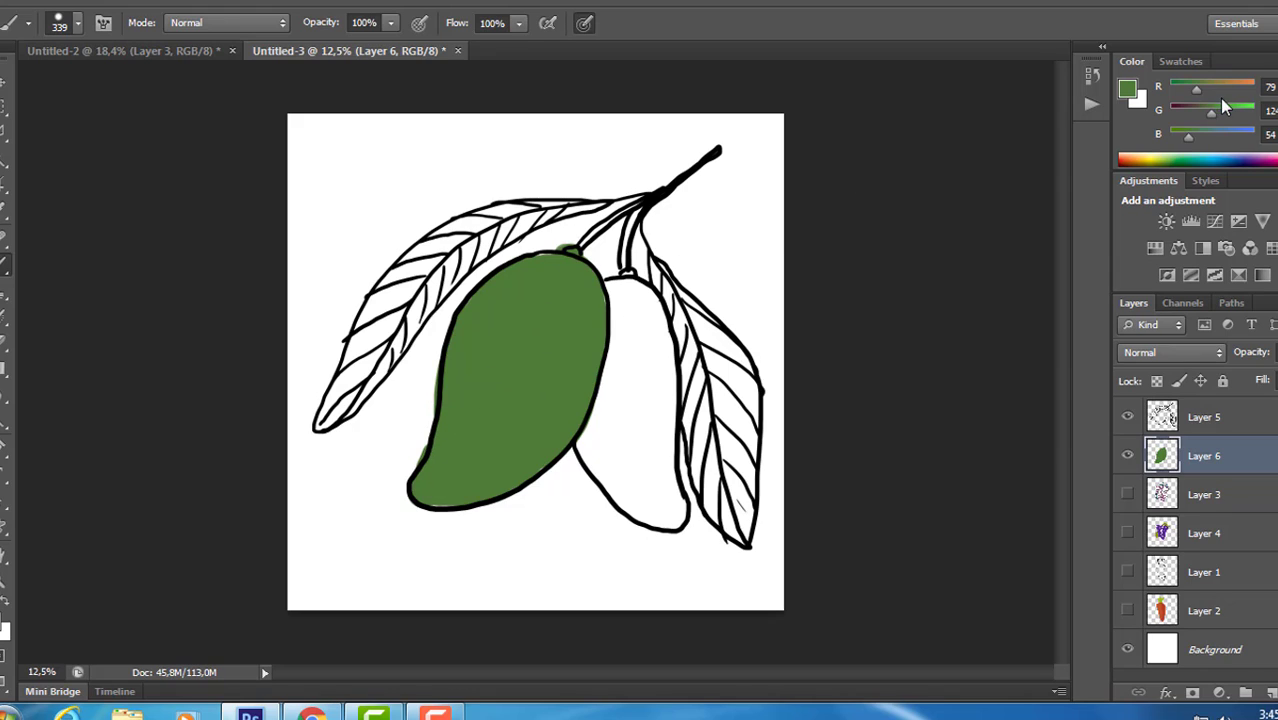
drag(1221, 104, 1240, 106)
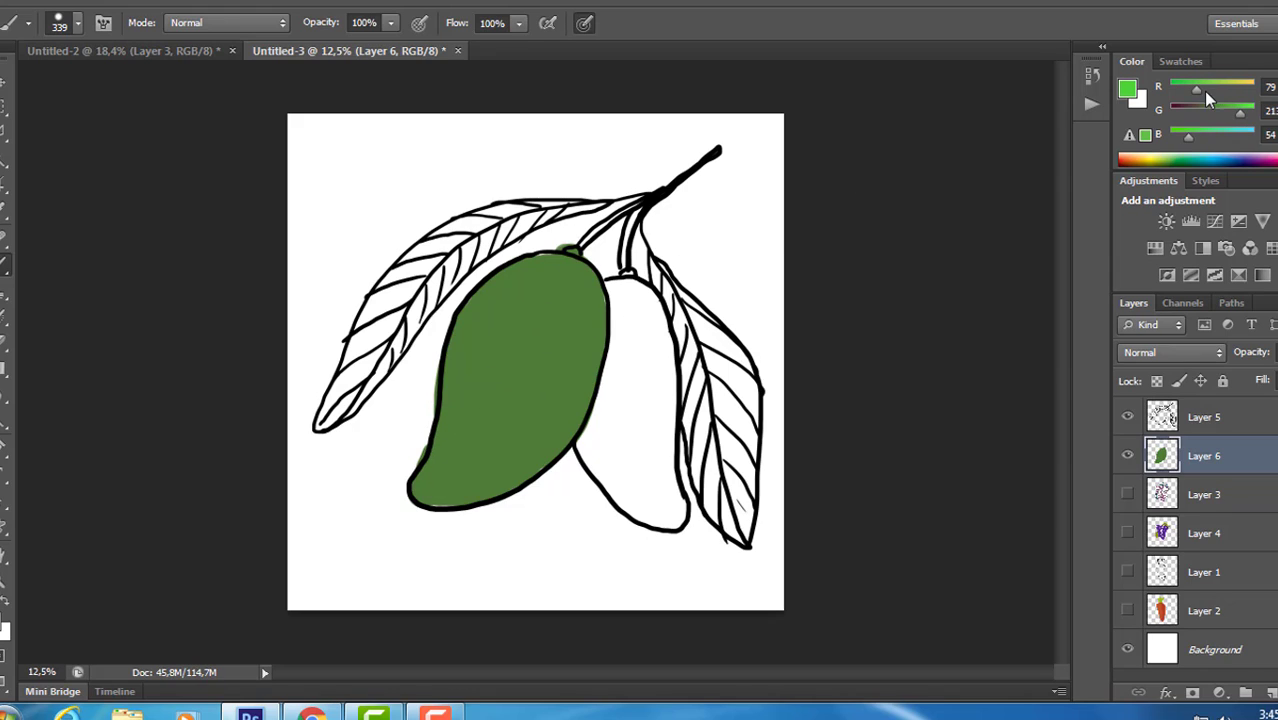
click(391, 22)
click(519, 22)
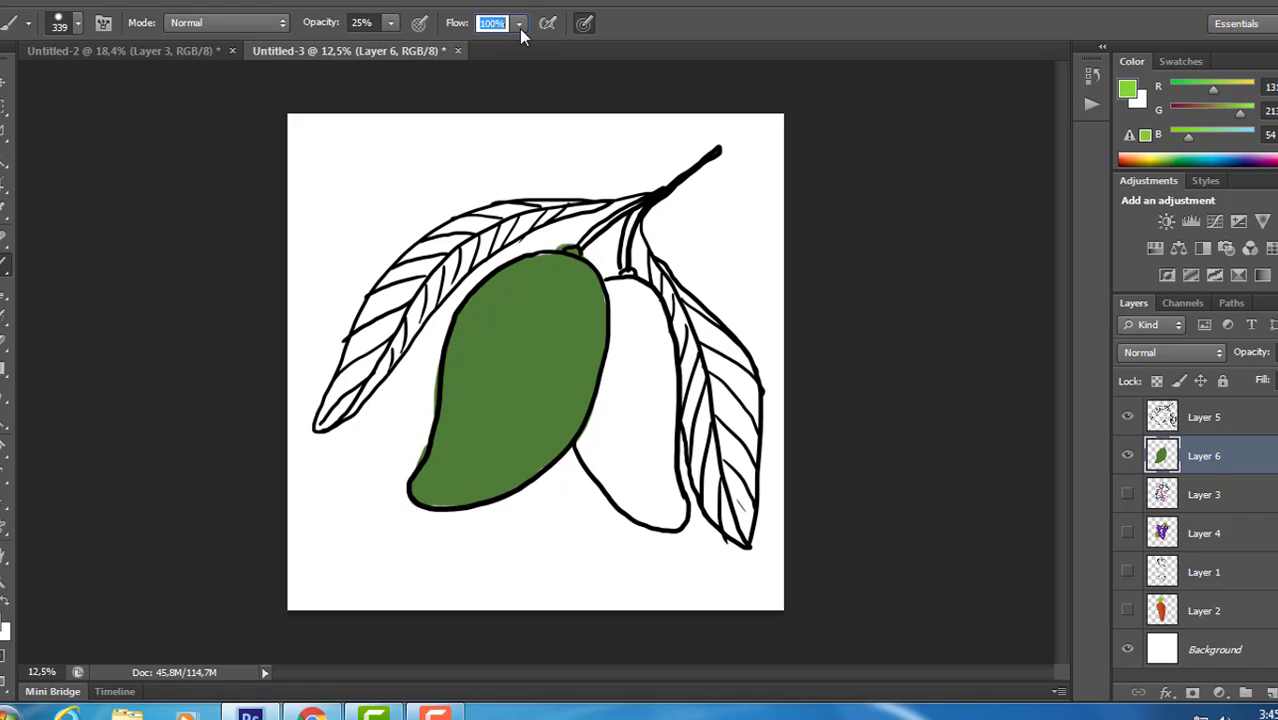
drag(520, 46, 460, 46)
click(518, 275)
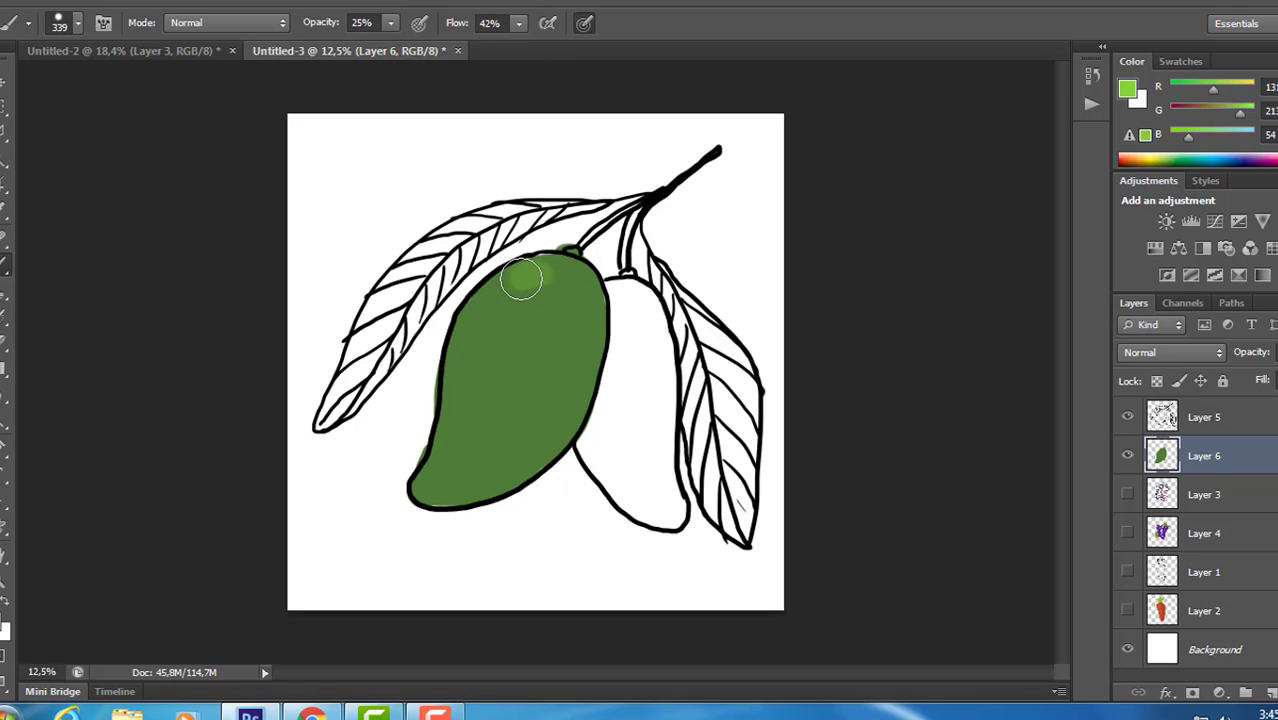
mouse_move(516, 274)
mouse_down()
mouse_move(548, 266)
mouse_move(475, 309)
mouse_move(428, 409)
mouse_move(476, 315)
mouse_move(439, 447)
mouse_move(448, 427)
mouse_move(425, 471)
mouse_up()
mouse_move(534, 280)
mouse_down()
mouse_move(548, 277)
mouse_move(465, 374)
mouse_move(434, 448)
mouse_move(432, 496)
mouse_move(420, 488)
mouse_up()
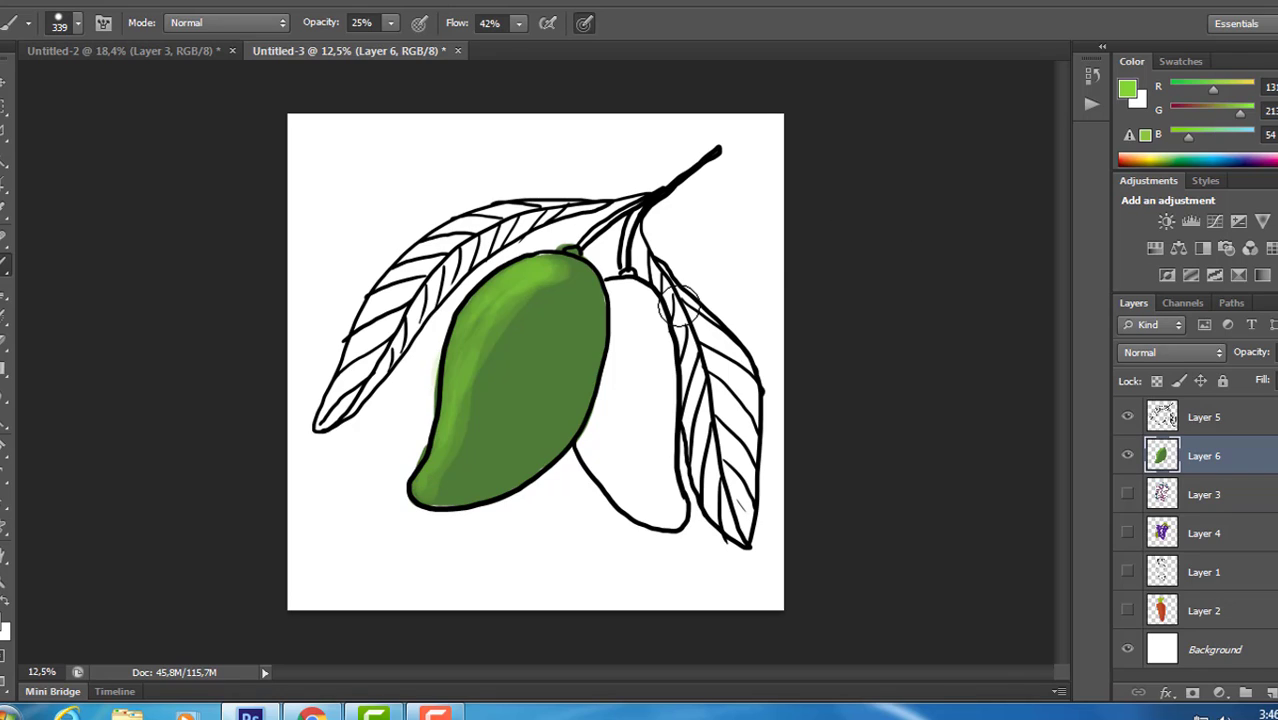
- Paint the right mango solid yellow, RGB 225, 213, 54, with the brush at 100% opacity and 100% flow
drag(628, 300, 630, 357)
click(391, 22)
mouse_move(390, 45)
mouse_down()
mouse_move(415, 52)
mouse_move(515, 24)
mouse_move(610, 51)
mouse_up()
click(518, 22)
drag(1213, 90, 1245, 92)
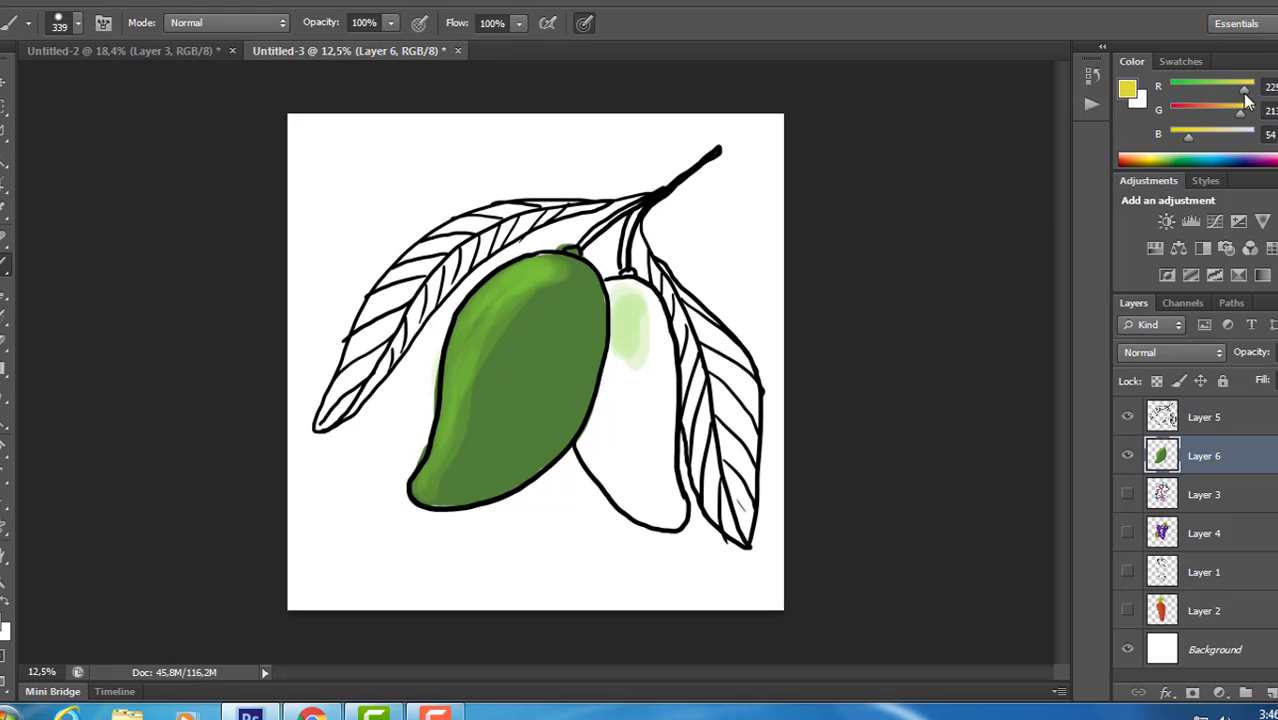
mouse_move(628, 372)
mouse_down()
mouse_move(614, 288)
mouse_move(633, 354)
mouse_move(639, 320)
mouse_move(656, 357)
mouse_move(591, 437)
mouse_move(616, 465)
mouse_move(641, 453)
mouse_move(650, 399)
mouse_move(665, 502)
mouse_move(613, 476)
mouse_move(657, 516)
mouse_move(662, 491)
mouse_up()
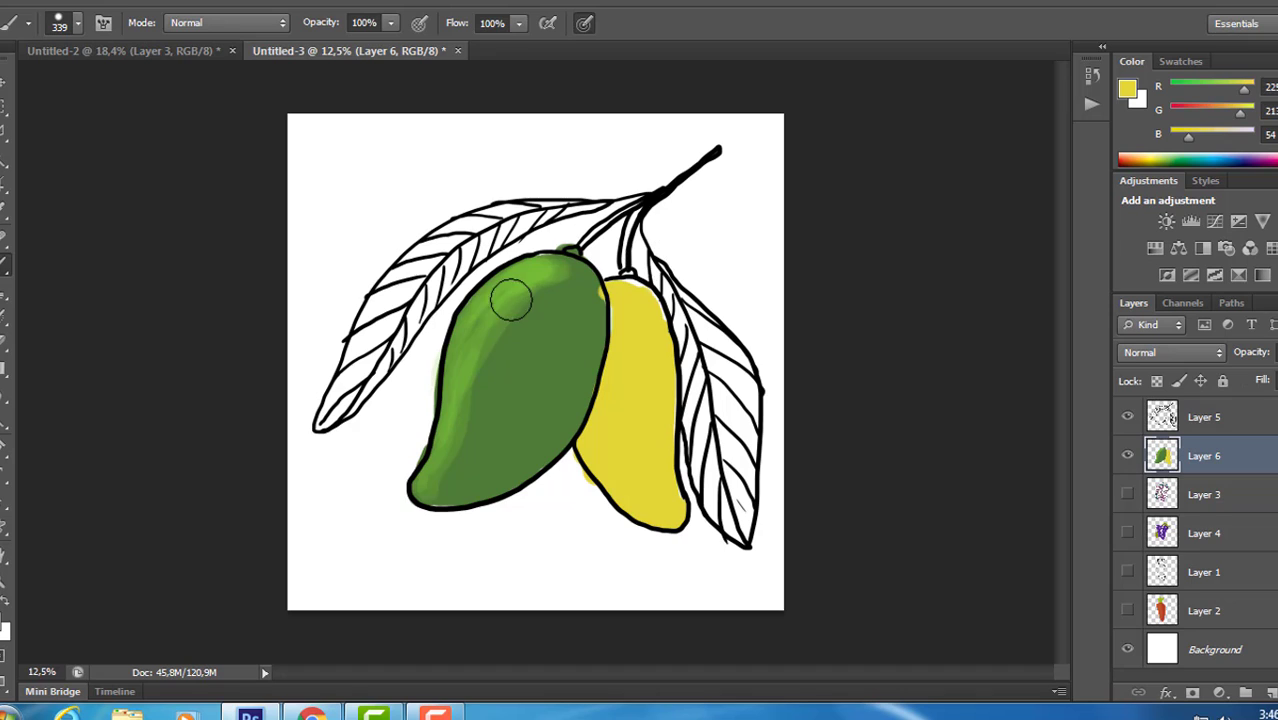
- Shade the right mango with light green, RGB 140, 198, 63, at 42% opacity and 34% flow
click(4, 606)
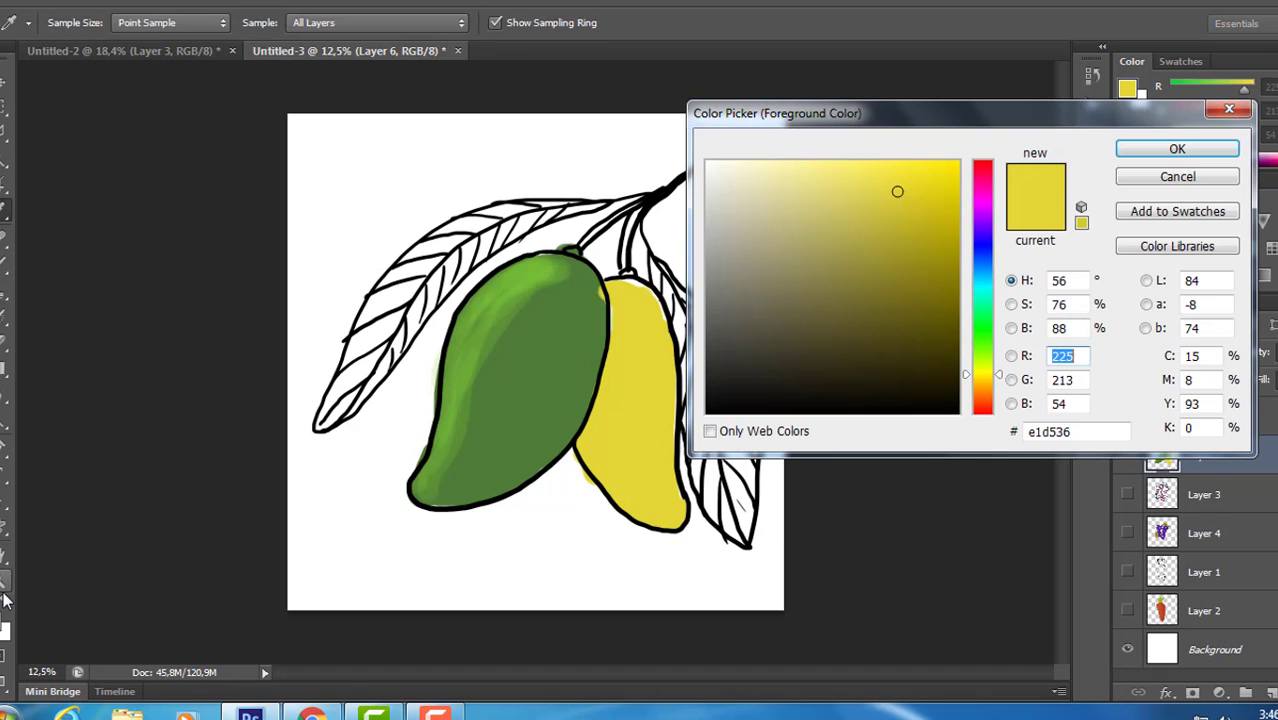
click(555, 350)
click(1177, 148)
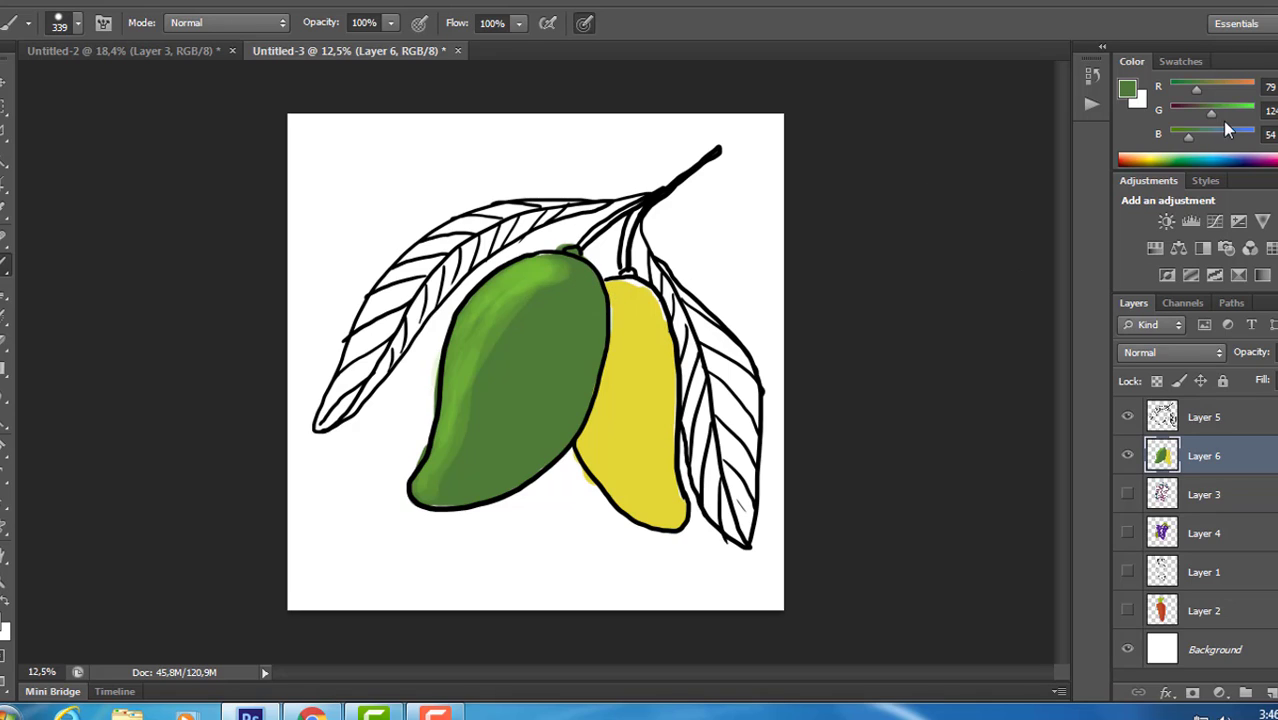
click(1166, 152)
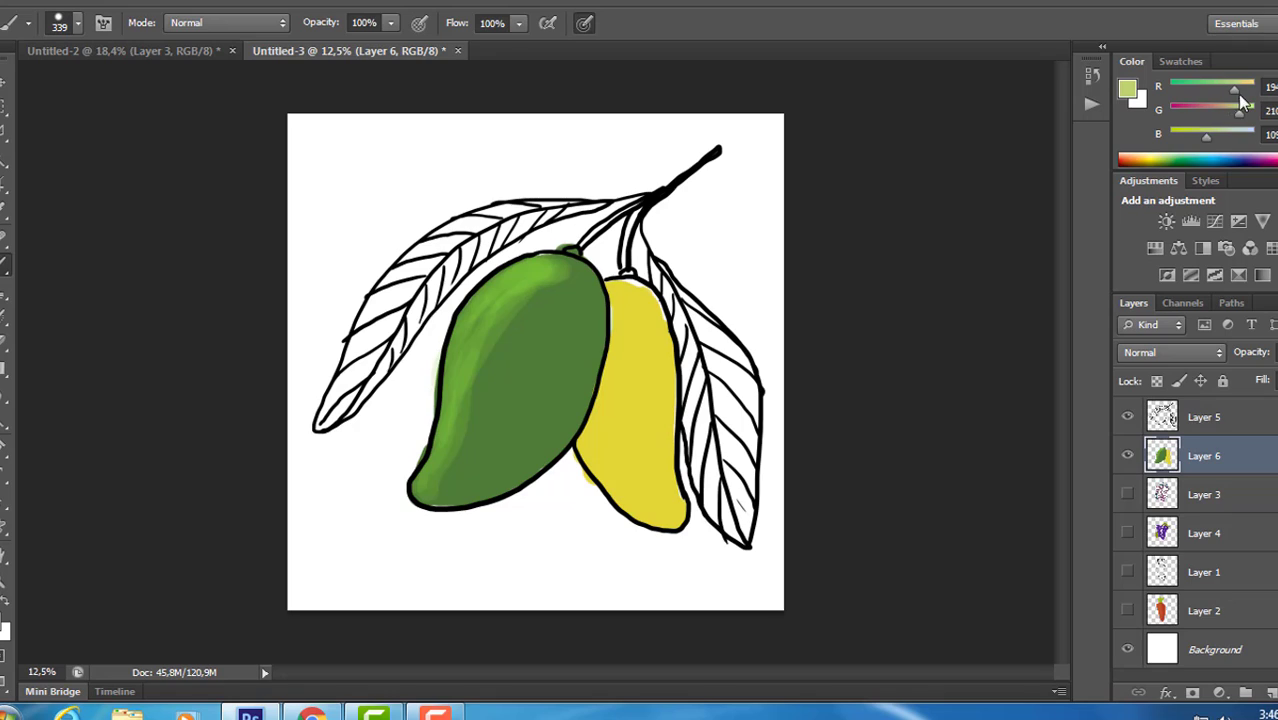
click(1171, 154)
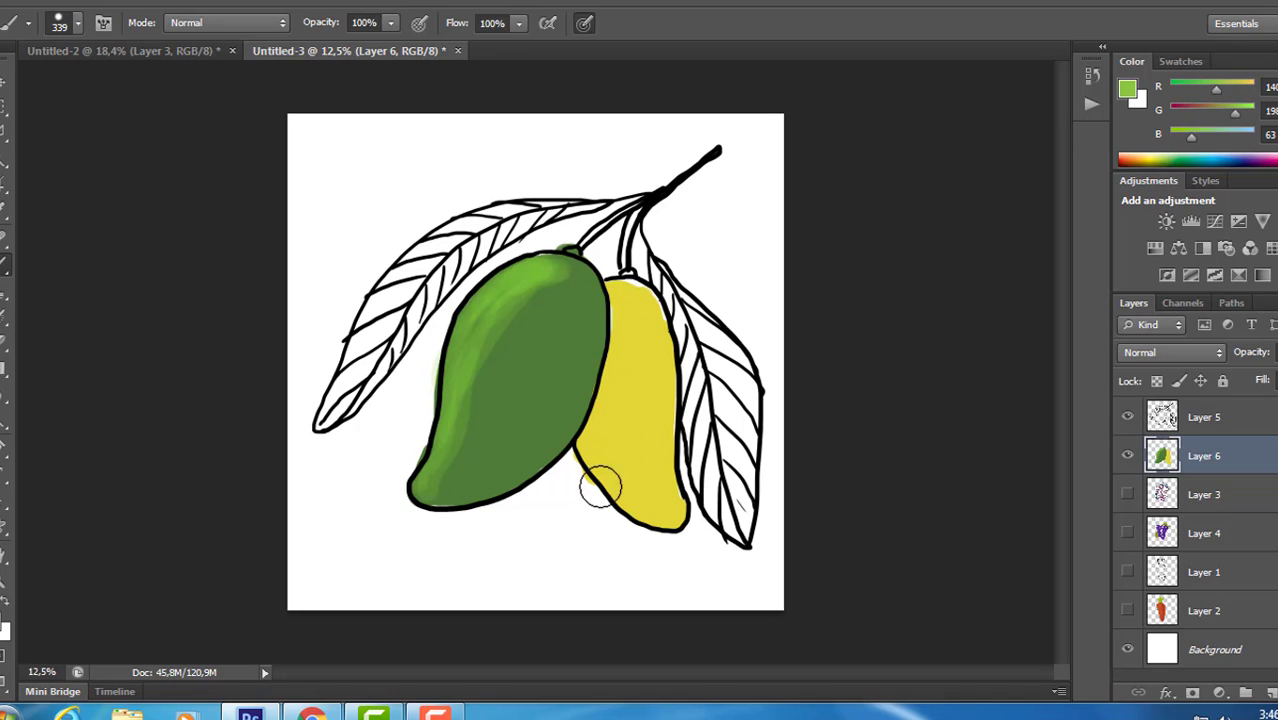
click(391, 22)
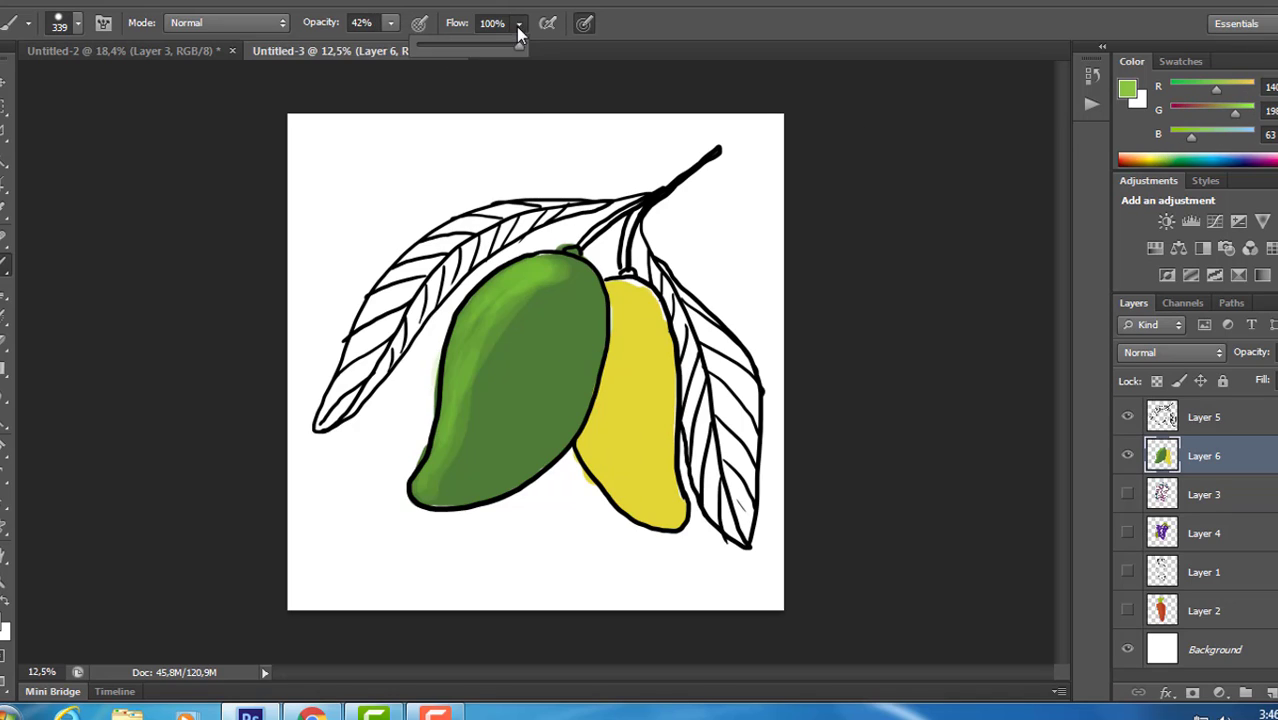
drag(518, 22, 450, 46)
mouse_move(605, 505)
mouse_down()
mouse_move(599, 465)
mouse_move(662, 516)
mouse_move(650, 448)
mouse_move(670, 502)
mouse_move(647, 454)
mouse_move(608, 462)
mouse_move(599, 451)
mouse_move(624, 325)
mouse_move(630, 408)
mouse_move(653, 377)
mouse_move(601, 403)
mouse_move(642, 502)
mouse_move(653, 456)
mouse_move(639, 505)
mouse_move(597, 453)
mouse_up()
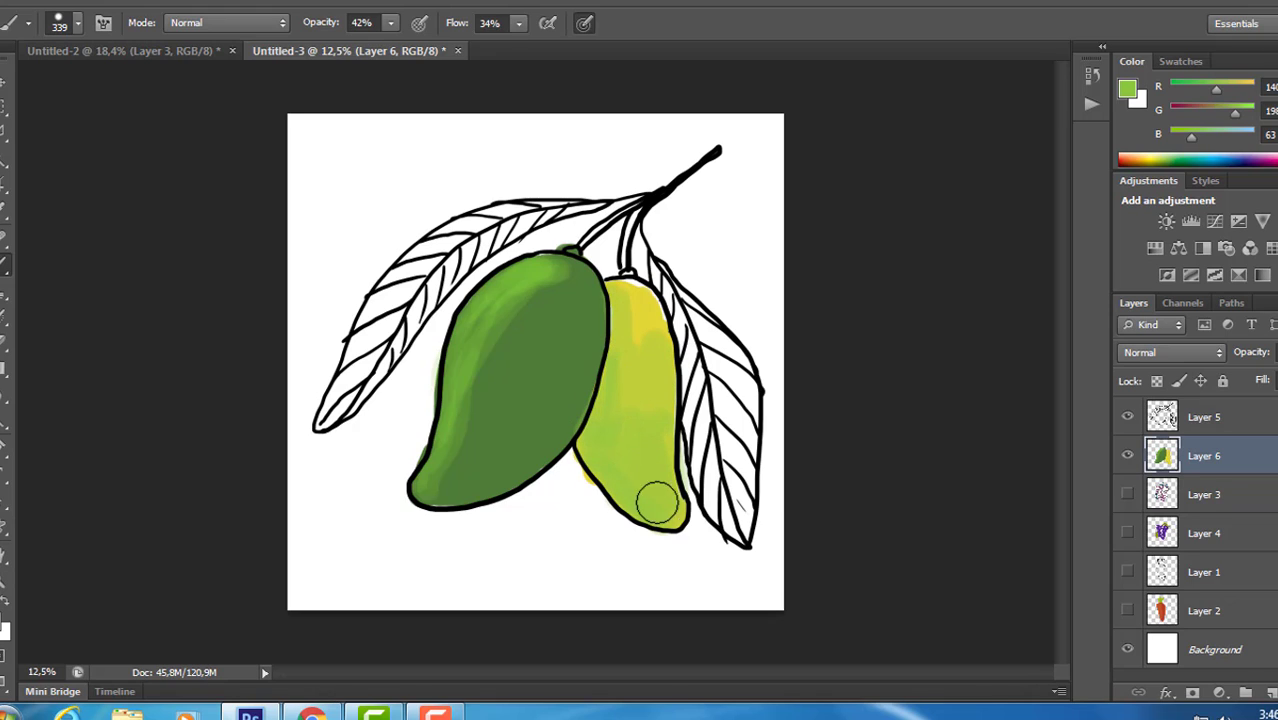
- Sample the right mango's yellow and brush it softly over the upper half of the left mango, reducing the flow to 10%
click(5, 627)
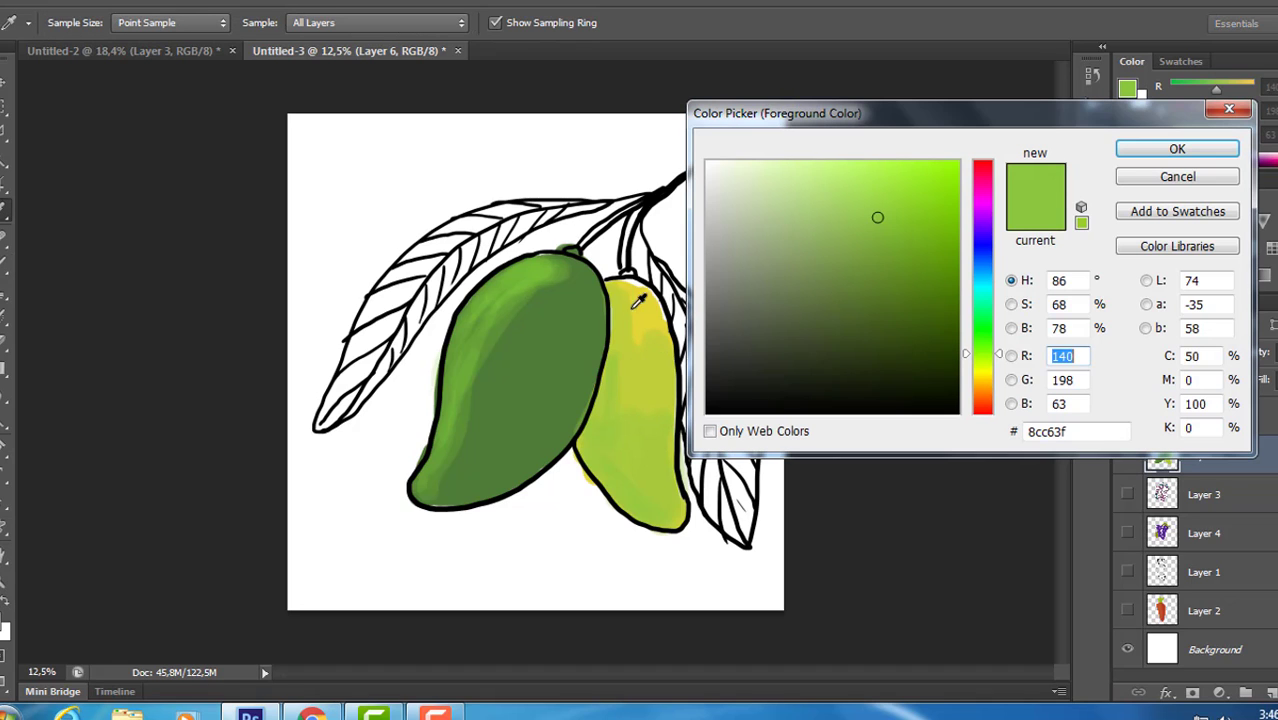
click(636, 301)
click(1183, 150)
mouse_move(588, 283)
mouse_down()
mouse_move(522, 292)
mouse_move(544, 272)
mouse_move(497, 287)
mouse_move(564, 278)
mouse_move(539, 326)
mouse_move(568, 300)
mouse_up()
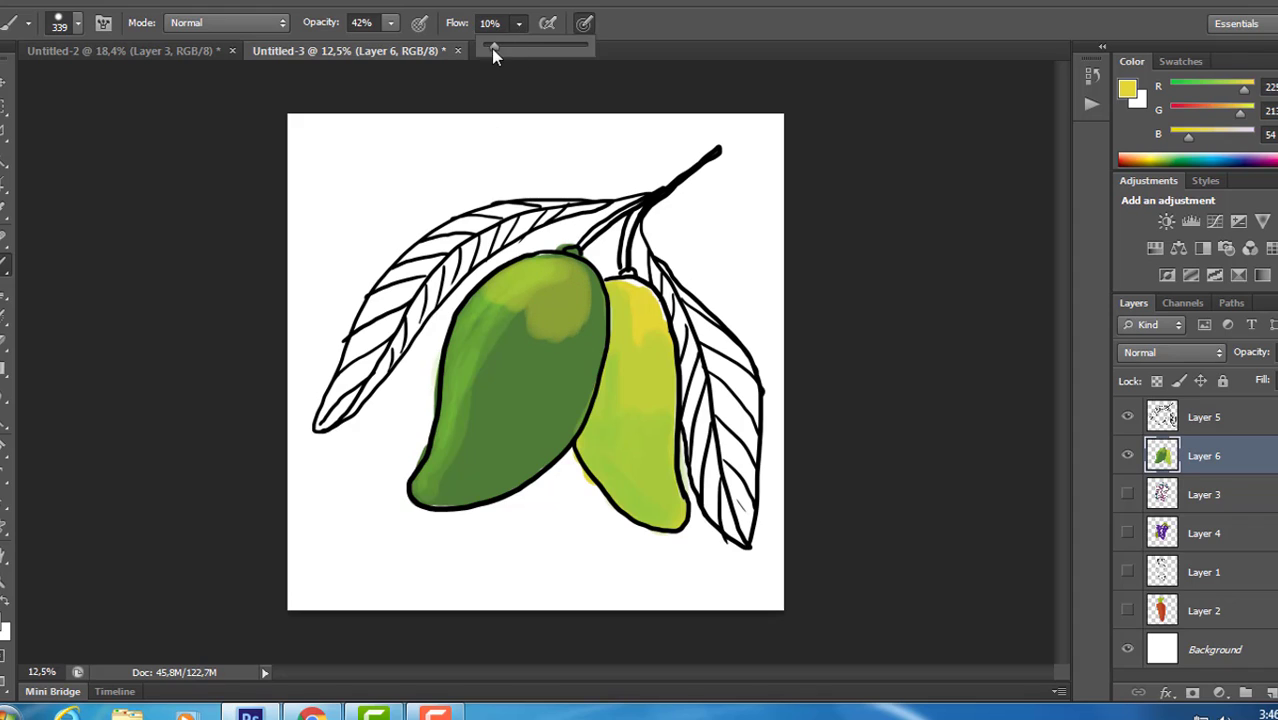
drag(493, 47, 492, 47)
mouse_move(485, 323)
mouse_down()
mouse_move(554, 294)
mouse_move(554, 342)
mouse_move(571, 354)
mouse_move(555, 351)
mouse_move(520, 293)
mouse_move(486, 323)
mouse_move(493, 353)
mouse_move(527, 321)
mouse_move(505, 390)
mouse_move(575, 308)
mouse_move(583, 318)
mouse_move(518, 358)
mouse_move(525, 285)
mouse_move(472, 354)
mouse_move(504, 361)
mouse_move(532, 309)
mouse_move(528, 332)
mouse_move(548, 353)
mouse_move(530, 374)
mouse_move(483, 287)
mouse_up()
- Blend the left mango's yellow area with its sampled base green, RGB 79, 124, 54, at 49% flow
drag(519, 23, 560, 57)
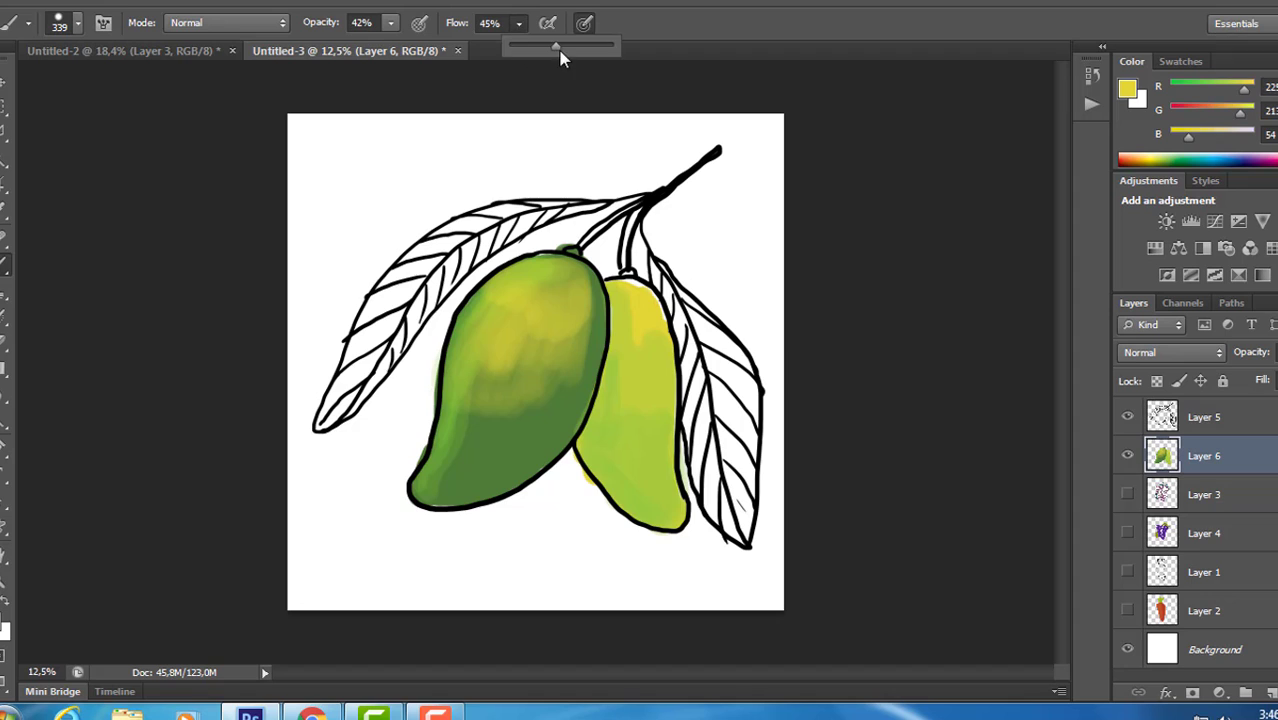
click(6, 628)
click(515, 455)
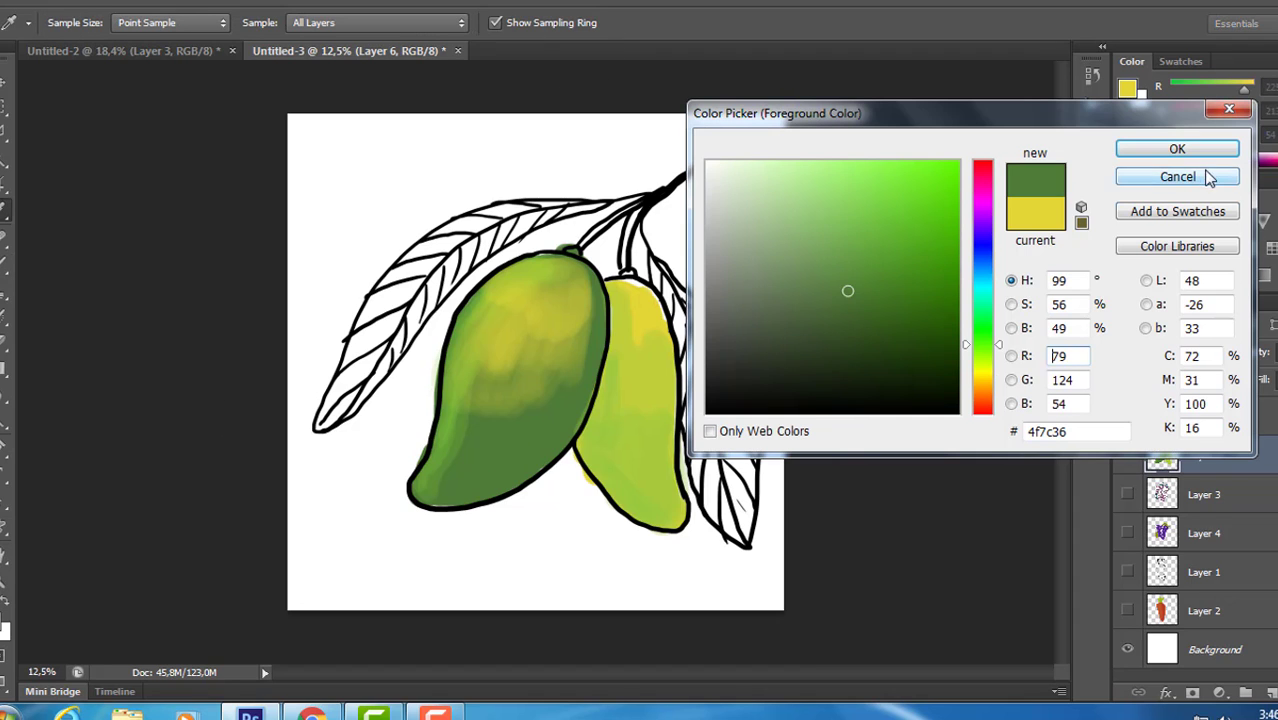
click(1221, 146)
mouse_move(520, 414)
mouse_down()
mouse_move(576, 332)
mouse_move(511, 430)
mouse_move(514, 325)
mouse_move(481, 352)
mouse_move(445, 479)
mouse_move(561, 312)
mouse_move(561, 329)
mouse_move(570, 290)
mouse_move(572, 325)
mouse_move(585, 326)
mouse_move(583, 290)
mouse_move(558, 289)
mouse_move(538, 337)
mouse_move(516, 289)
mouse_move(484, 332)
mouse_move(475, 379)
mouse_move(483, 322)
mouse_move(515, 288)
mouse_move(490, 296)
mouse_move(518, 354)
mouse_move(562, 334)
mouse_move(542, 412)
mouse_move(554, 406)
mouse_move(533, 438)
mouse_move(531, 340)
mouse_move(451, 450)
mouse_move(457, 389)
mouse_move(512, 297)
mouse_move(487, 354)
mouse_move(540, 298)
mouse_move(466, 365)
mouse_move(511, 311)
mouse_move(545, 359)
mouse_up()
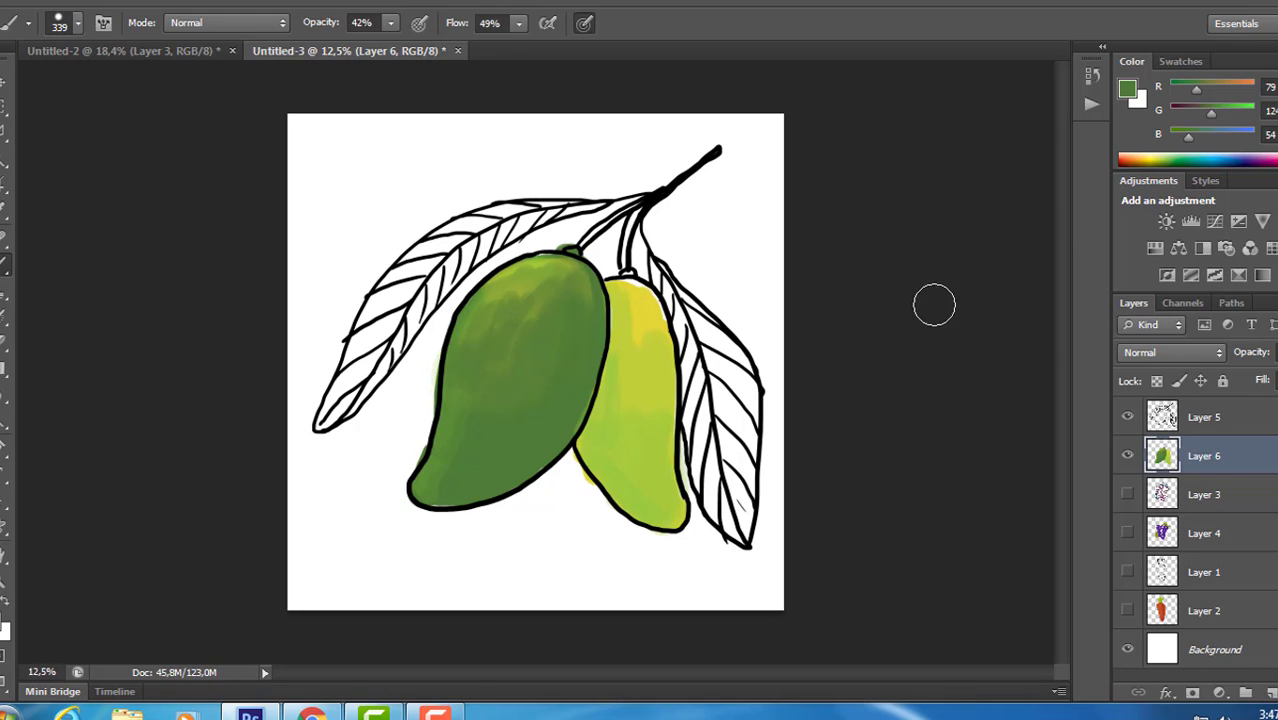
- Paint both mango leaves solid green, RGB 73, 137, 52, at 100% opacity and 100% flow
click(1199, 137)
drag(1206, 87, 1200, 113)
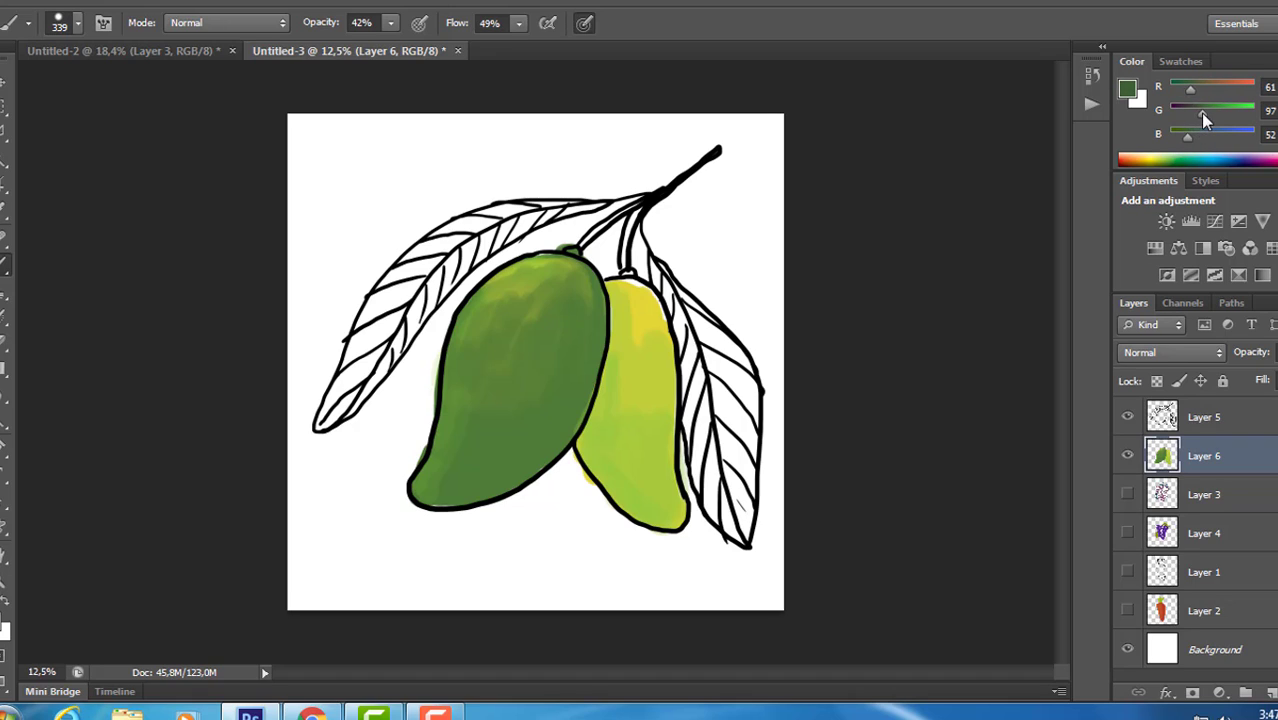
click(1214, 112)
click(1193, 86)
mouse_move(415, 233)
mouse_down()
mouse_move(403, 272)
mouse_move(394, 45)
mouse_move(521, 46)
mouse_move(618, 68)
mouse_move(397, 288)
mouse_move(465, 259)
mouse_move(423, 268)
mouse_move(496, 213)
mouse_move(419, 261)
mouse_move(557, 210)
mouse_move(506, 213)
mouse_move(595, 202)
mouse_move(518, 226)
mouse_move(594, 203)
mouse_move(501, 240)
mouse_move(445, 281)
mouse_move(516, 224)
mouse_move(442, 264)
mouse_move(350, 385)
mouse_move(360, 322)
mouse_move(377, 322)
mouse_move(333, 412)
mouse_move(449, 277)
mouse_move(425, 320)
mouse_up()
click(391, 23)
click(518, 23)
click(424, 265)
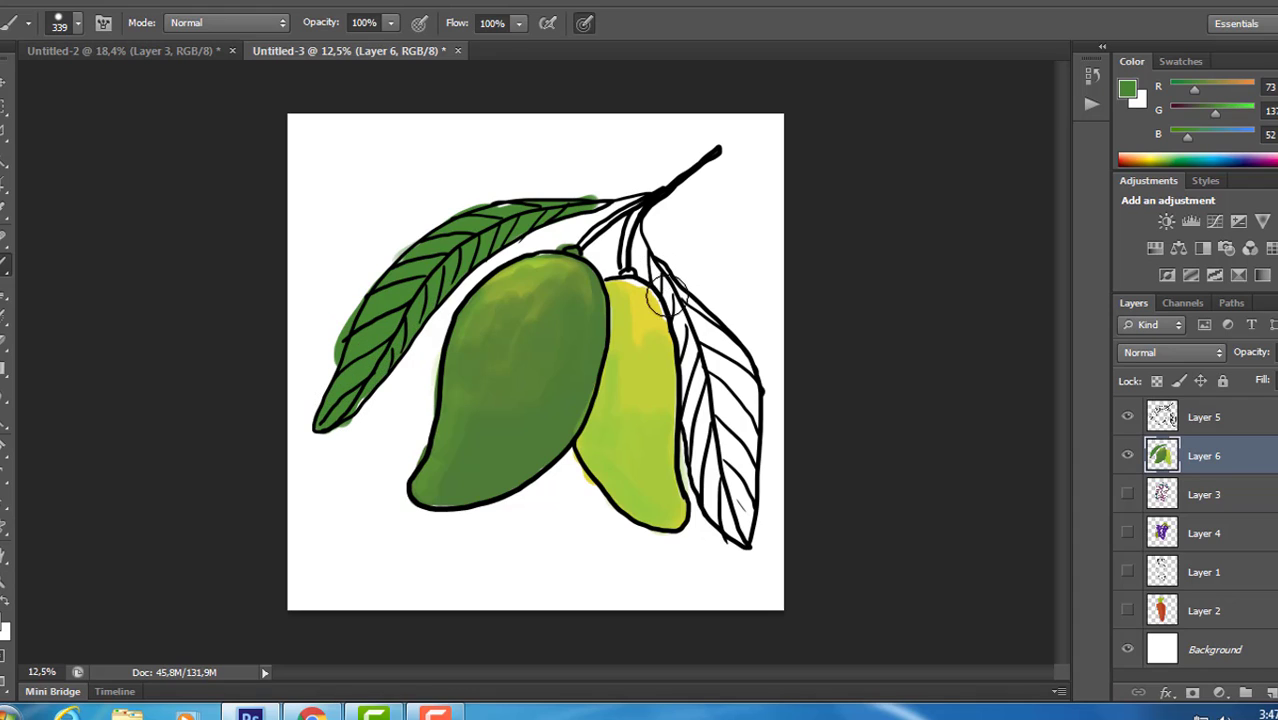
mouse_move(667, 299)
mouse_down()
mouse_move(750, 421)
mouse_move(721, 349)
mouse_move(750, 417)
mouse_move(744, 385)
mouse_move(701, 346)
mouse_move(686, 394)
mouse_move(724, 514)
mouse_move(702, 459)
mouse_move(724, 411)
mouse_move(746, 529)
mouse_move(728, 502)
mouse_up()
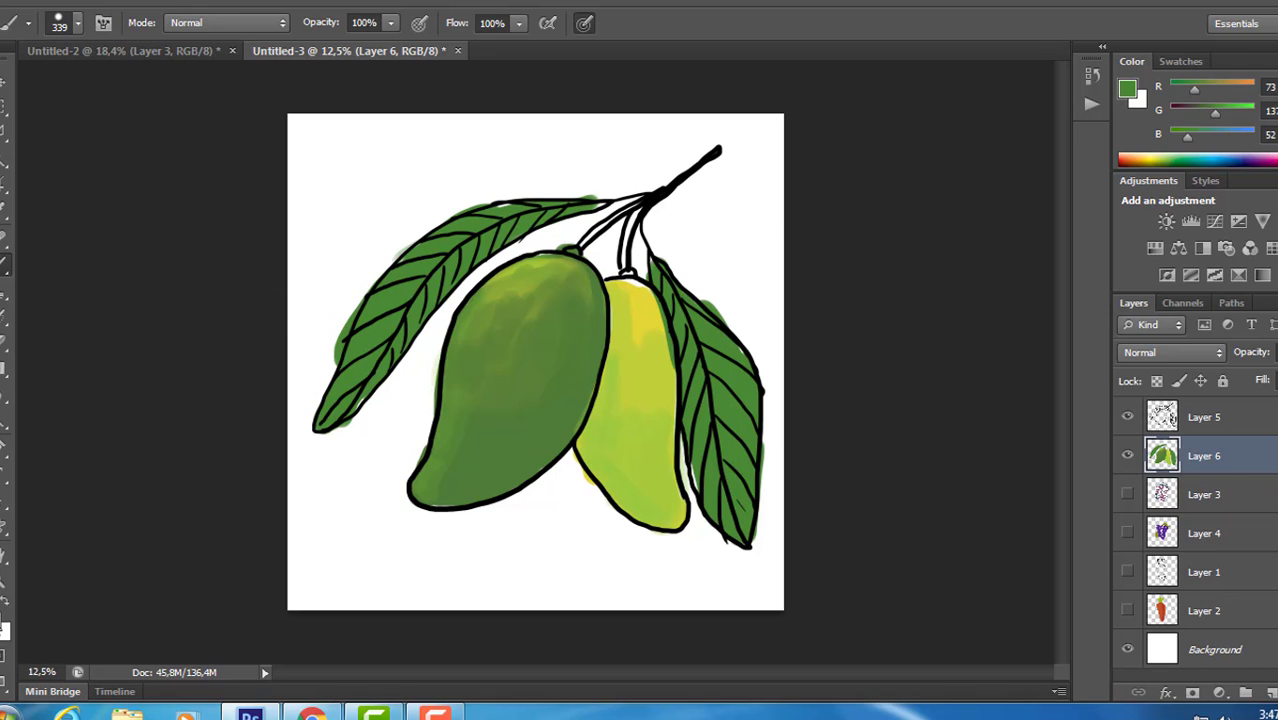
- Touch up the right mango's upper part and colour both stalks with its sampled yellow-green, RGB 189, 207, 58
click(4, 626)
click(649, 357)
click(1221, 148)
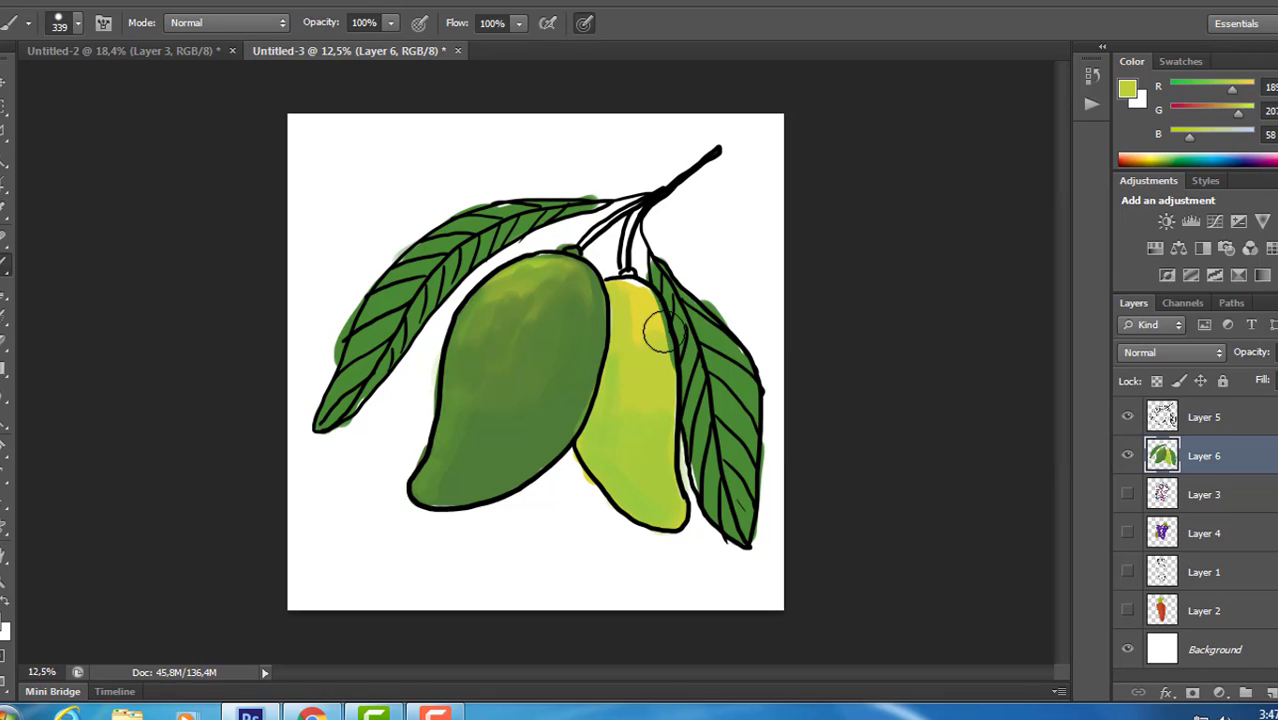
mouse_move(660, 330)
mouse_down()
mouse_move(643, 303)
mouse_move(661, 358)
mouse_move(642, 301)
mouse_move(660, 370)
mouse_up()
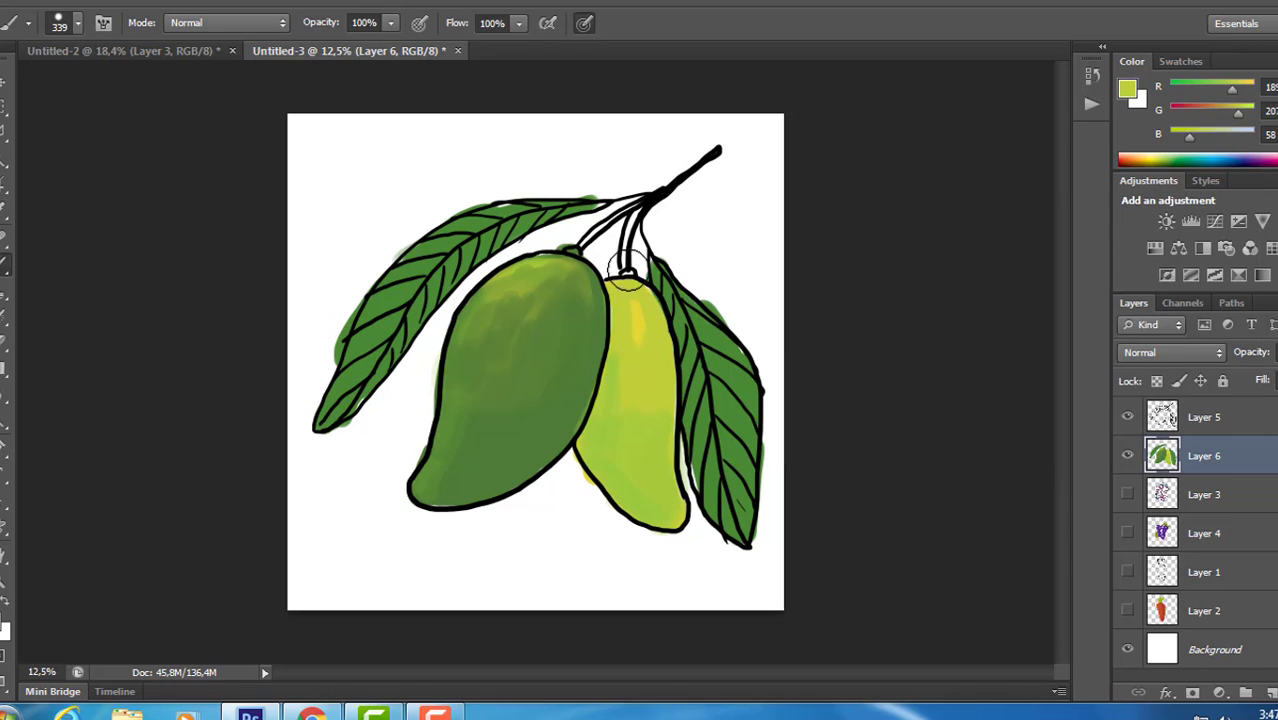
mouse_move(627, 282)
mouse_down()
mouse_move(644, 208)
mouse_move(627, 205)
mouse_move(573, 262)
mouse_move(650, 220)
mouse_up()
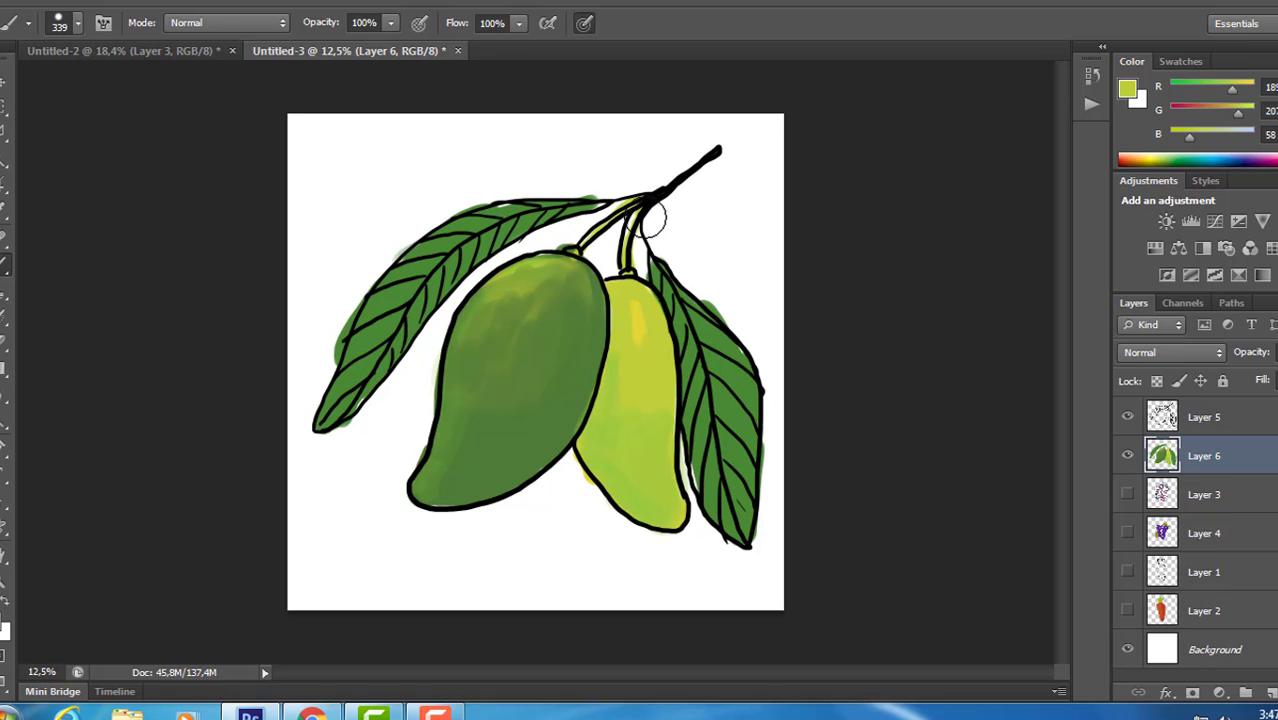
click(5, 627)
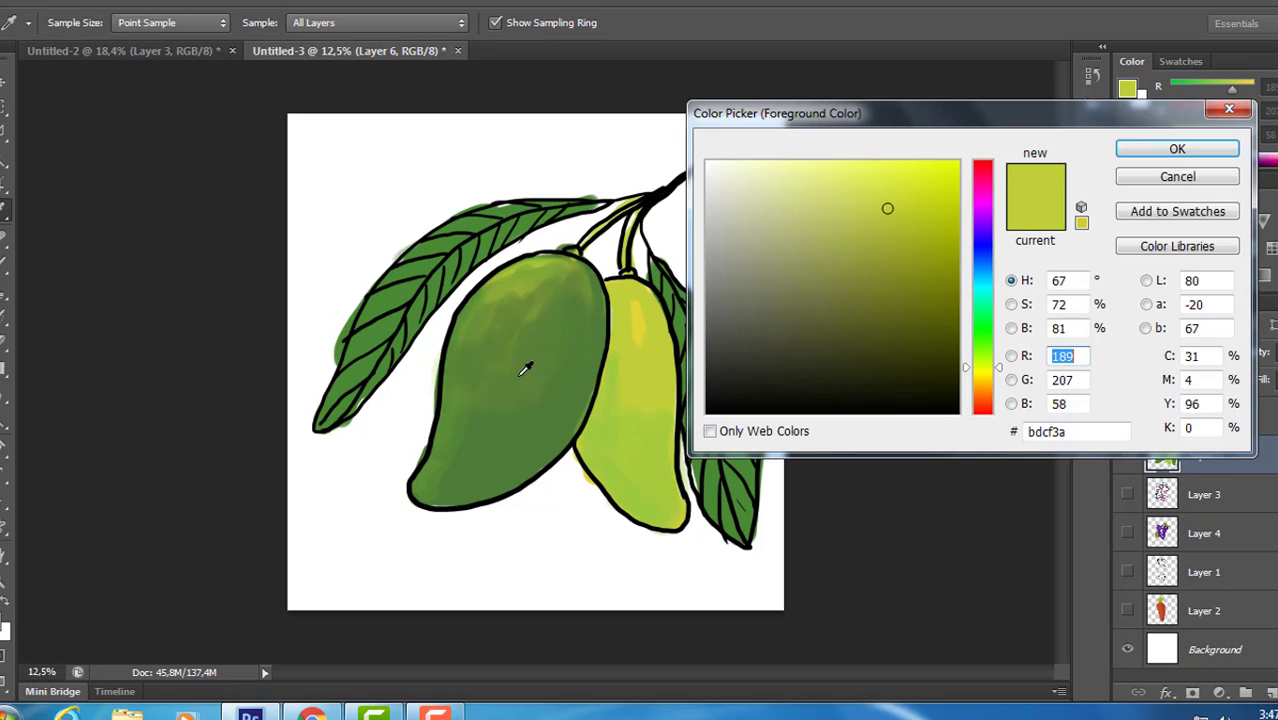
click(1200, 149)
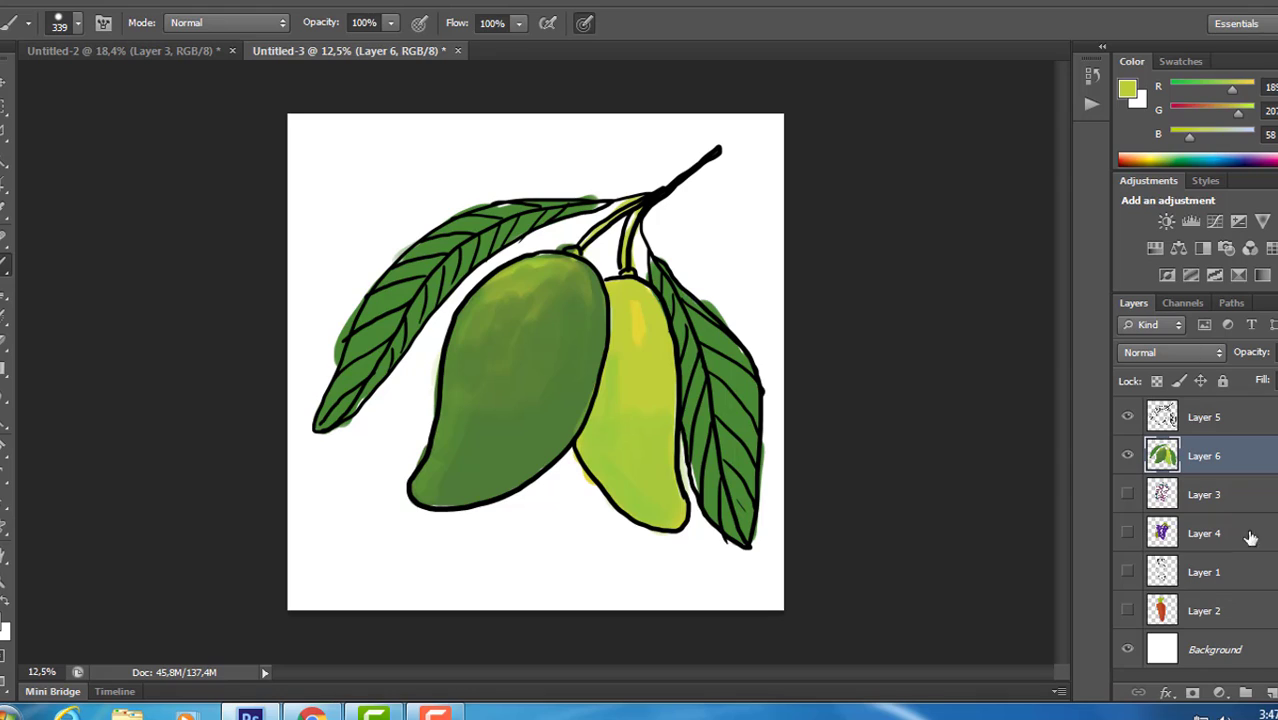
- Hide the mango outline and colour layers and add a new layer at the top of the layer stack
click(1127, 417)
click(1127, 455)
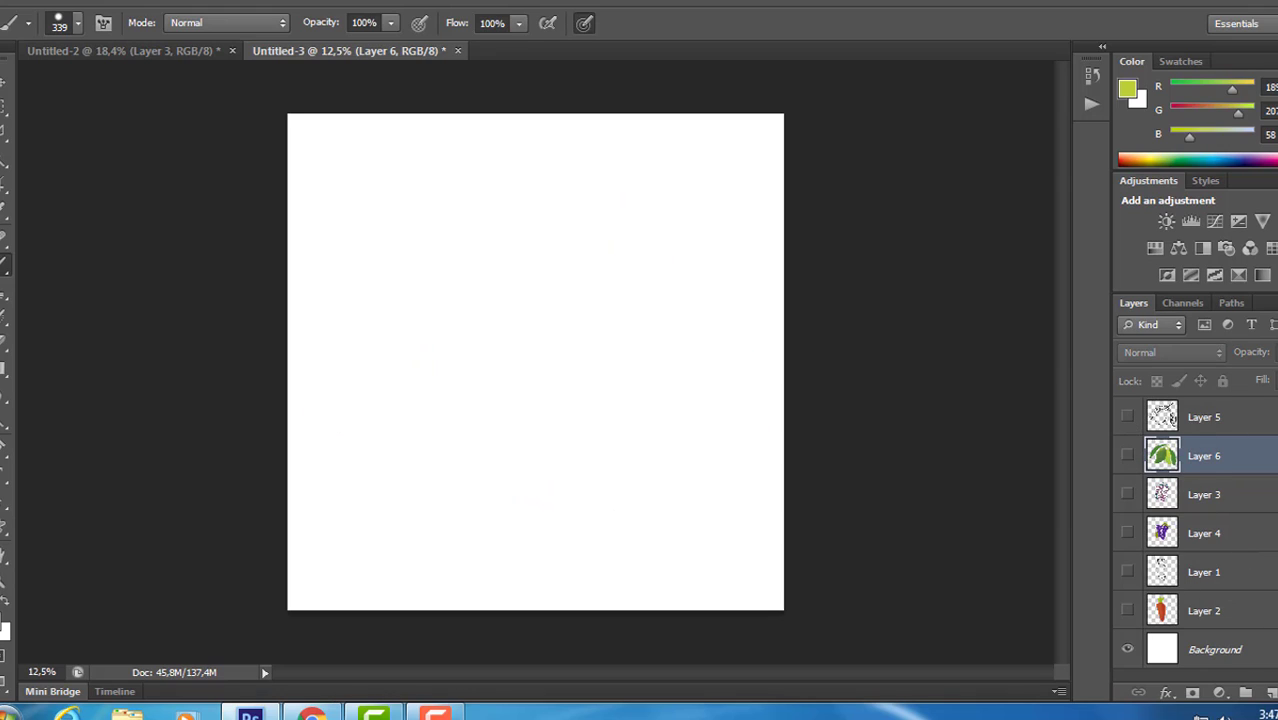
click(1270, 693)
drag(1272, 452, 1264, 410)
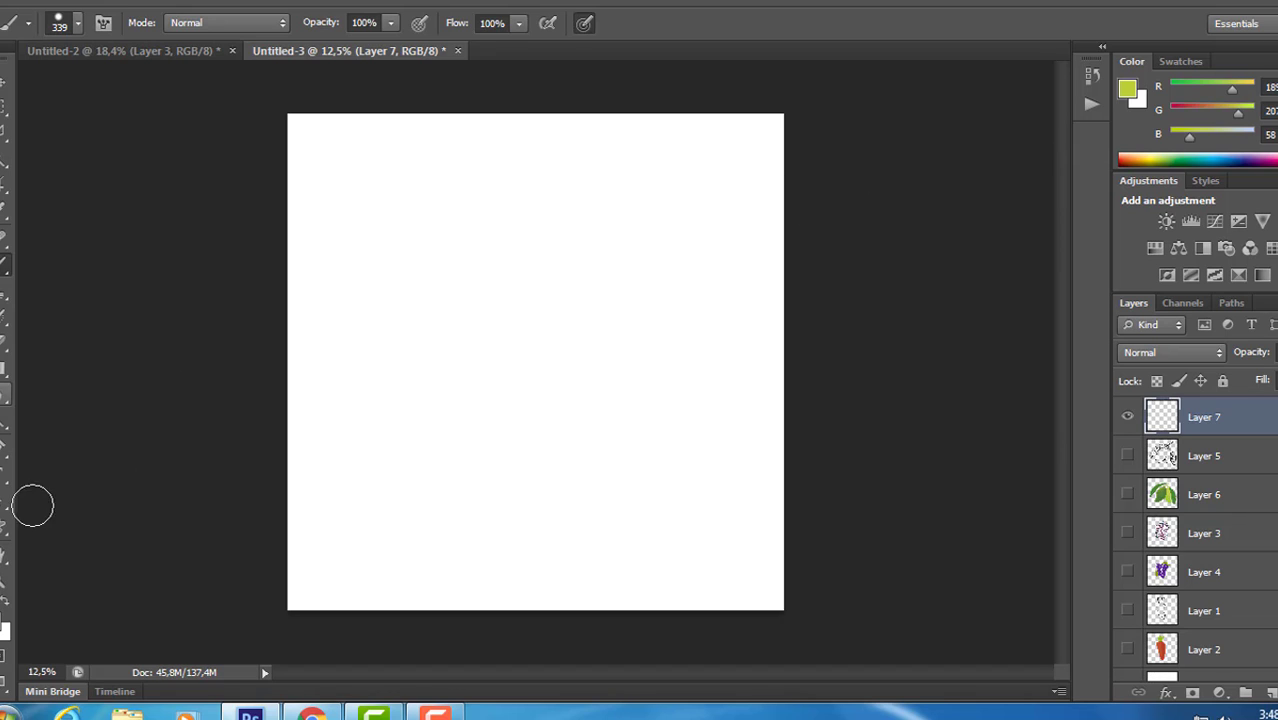
- Draw a round tomato outline with a pointed leafy calyx and short stem in black, using a 40 px brush
key(d)
right_click(582, 214)
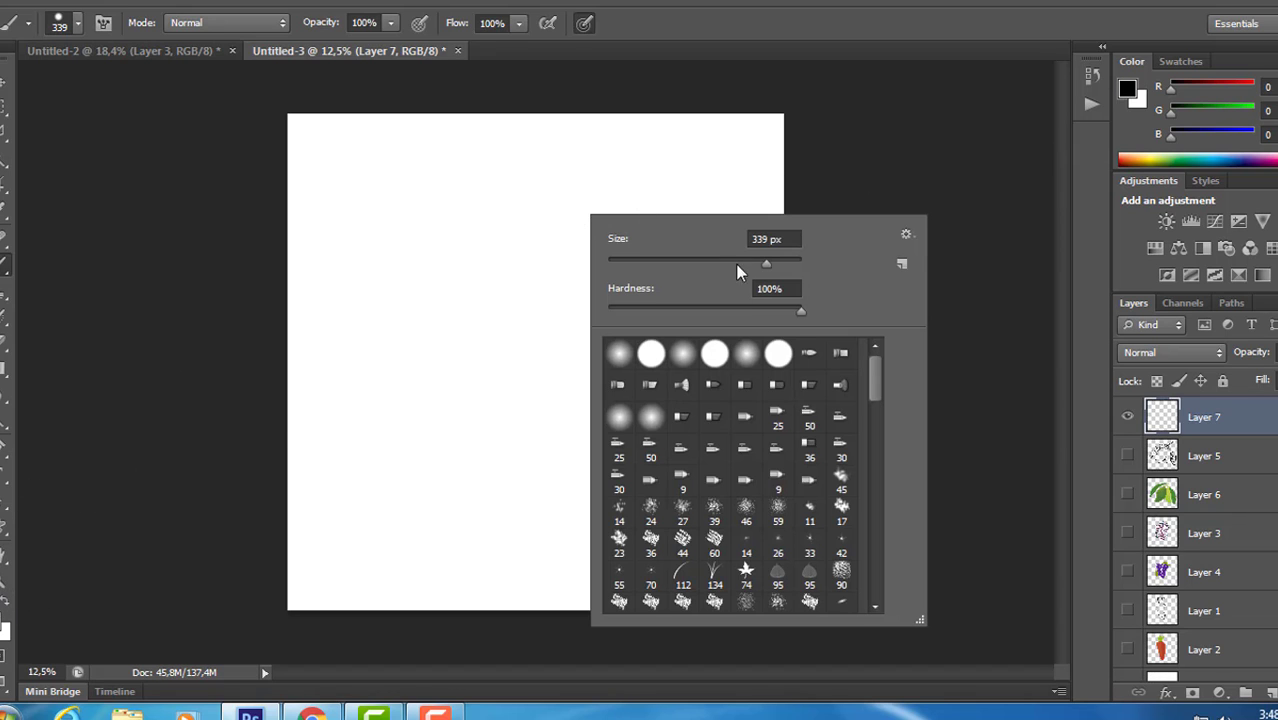
drag(741, 268, 652, 265)
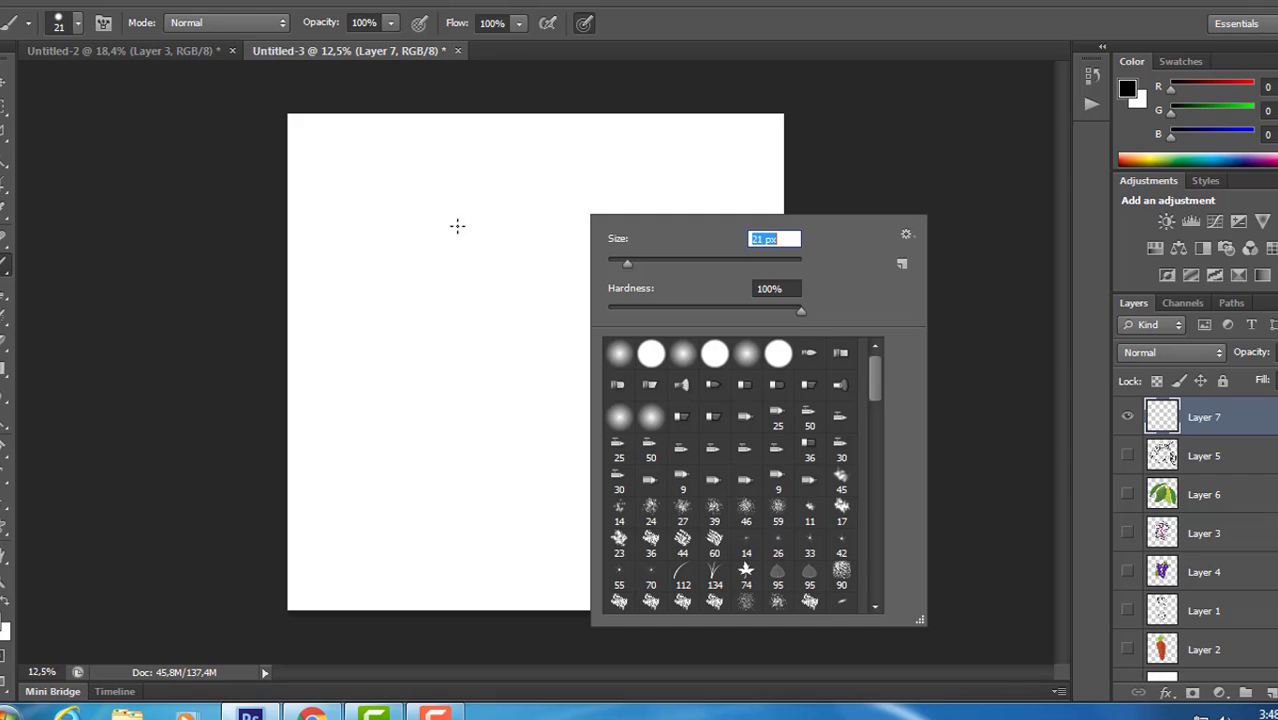
key(Return)
right_click(669, 223)
drag(716, 290, 727, 288)
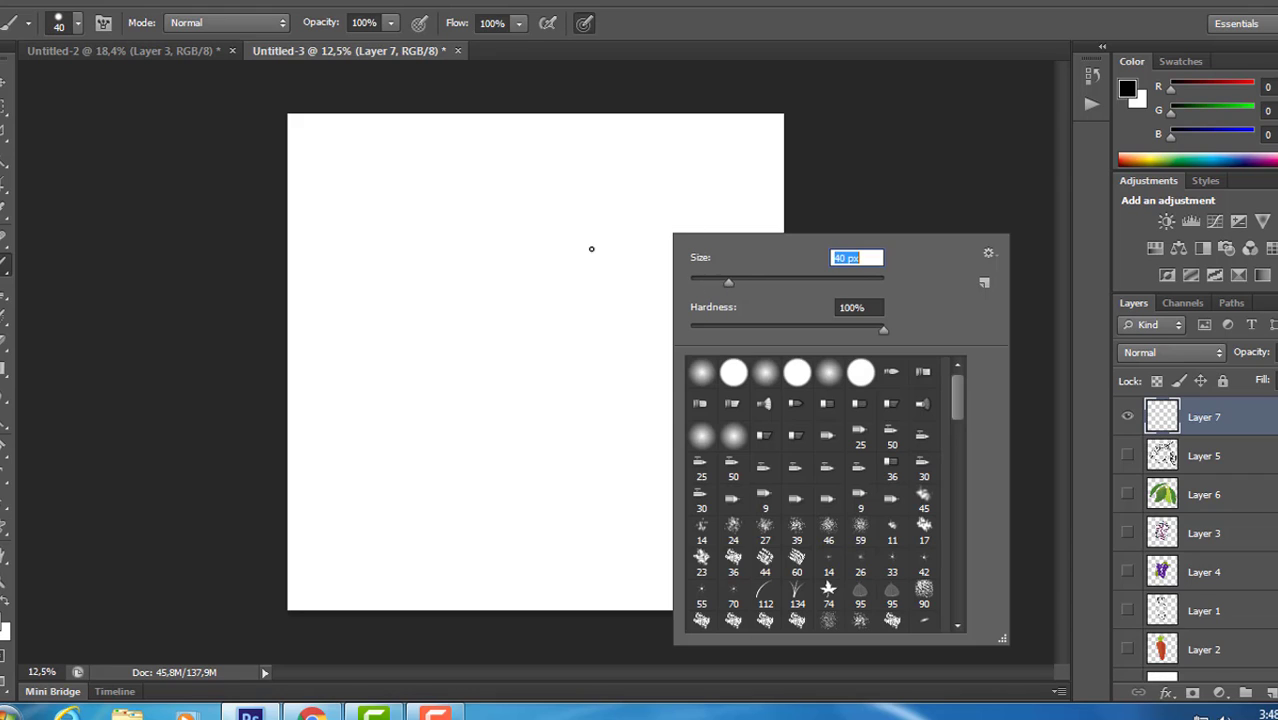
key(Return)
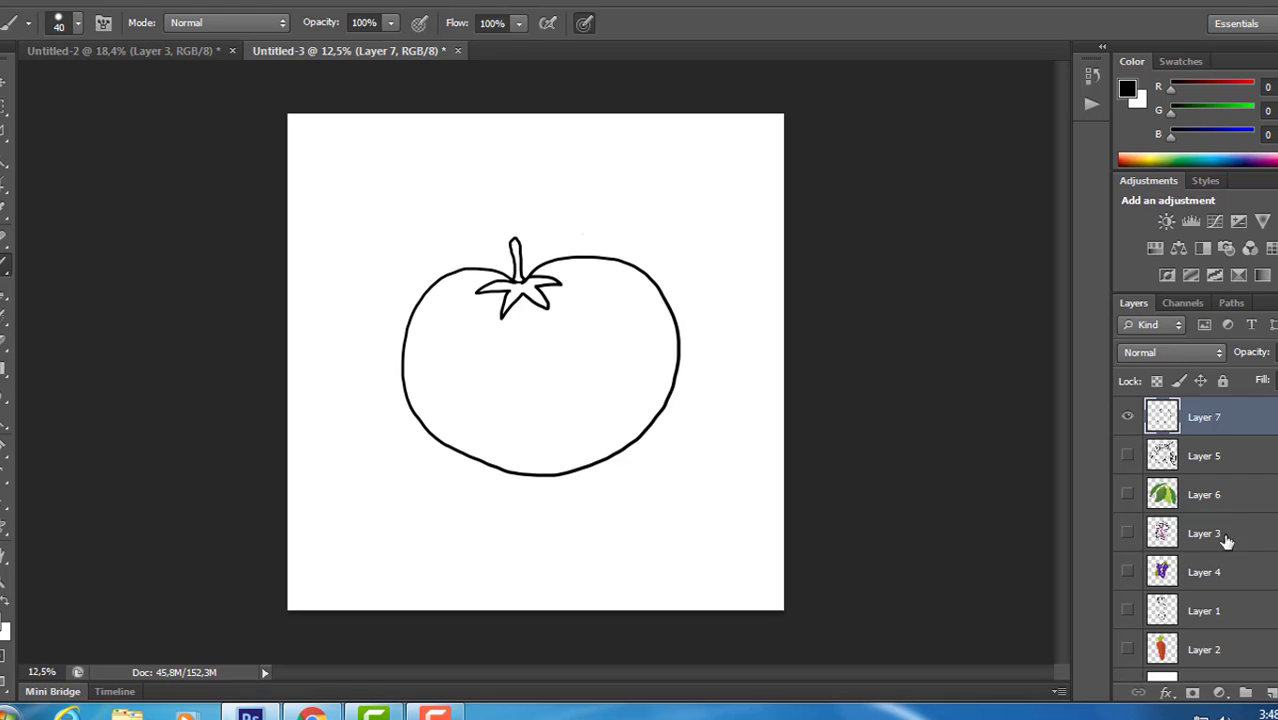
- Add a new layer beneath the tomato outline and set the foreground colour to red, RGB 255, 0, 0
click(1270, 692)
drag(1220, 416, 1250, 458)
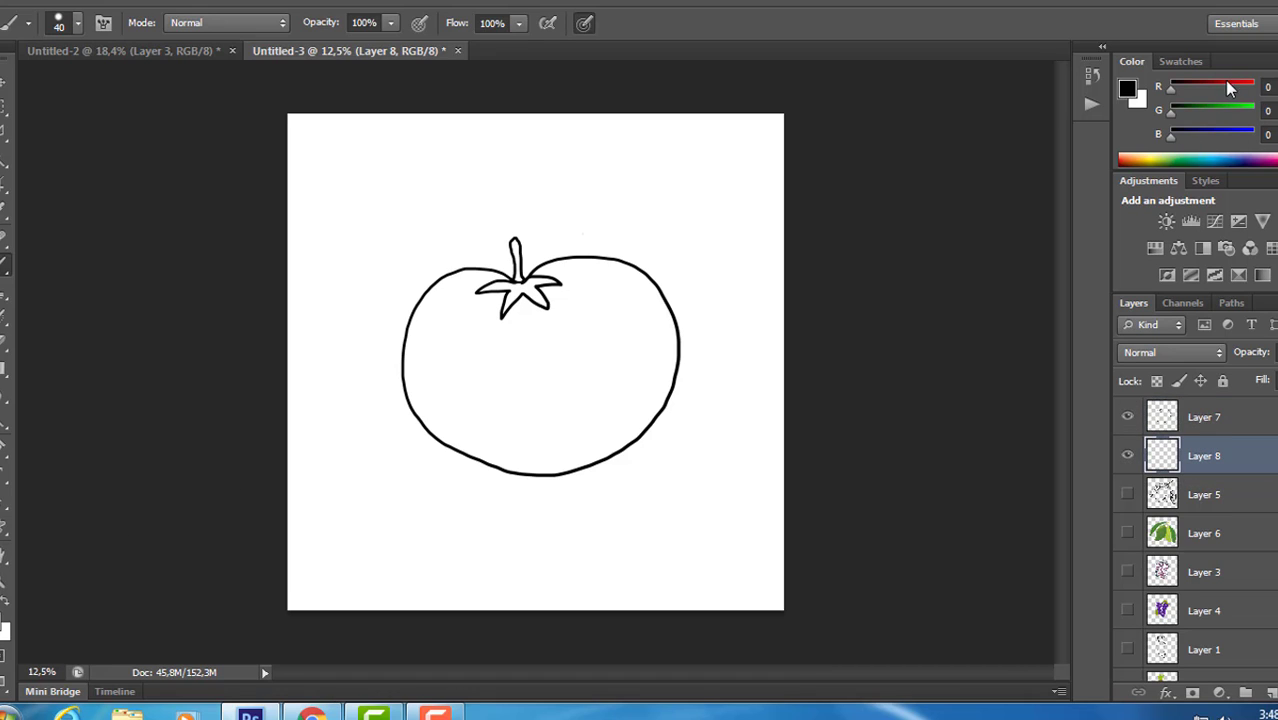
drag(1230, 88, 1258, 88)
- Fill the lower and right areas of the tomato body with red using a 484 px brush
right_click(570, 344)
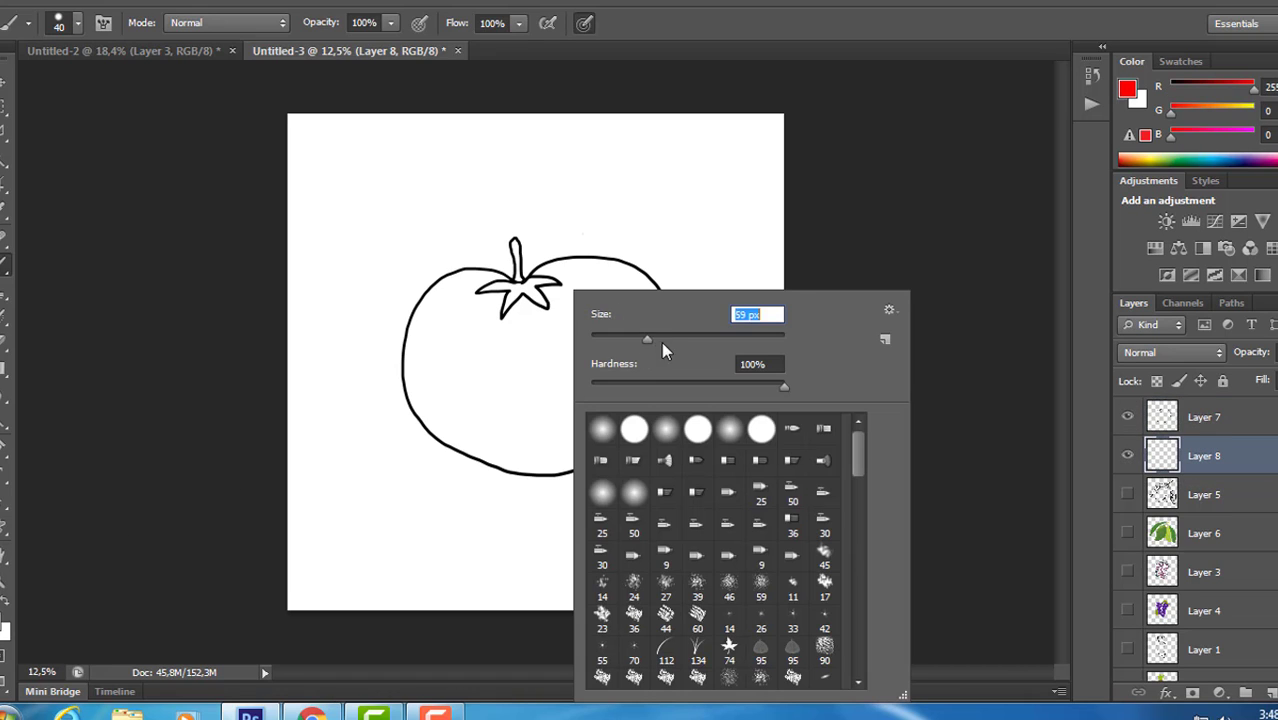
drag(661, 341, 695, 338)
text(484)
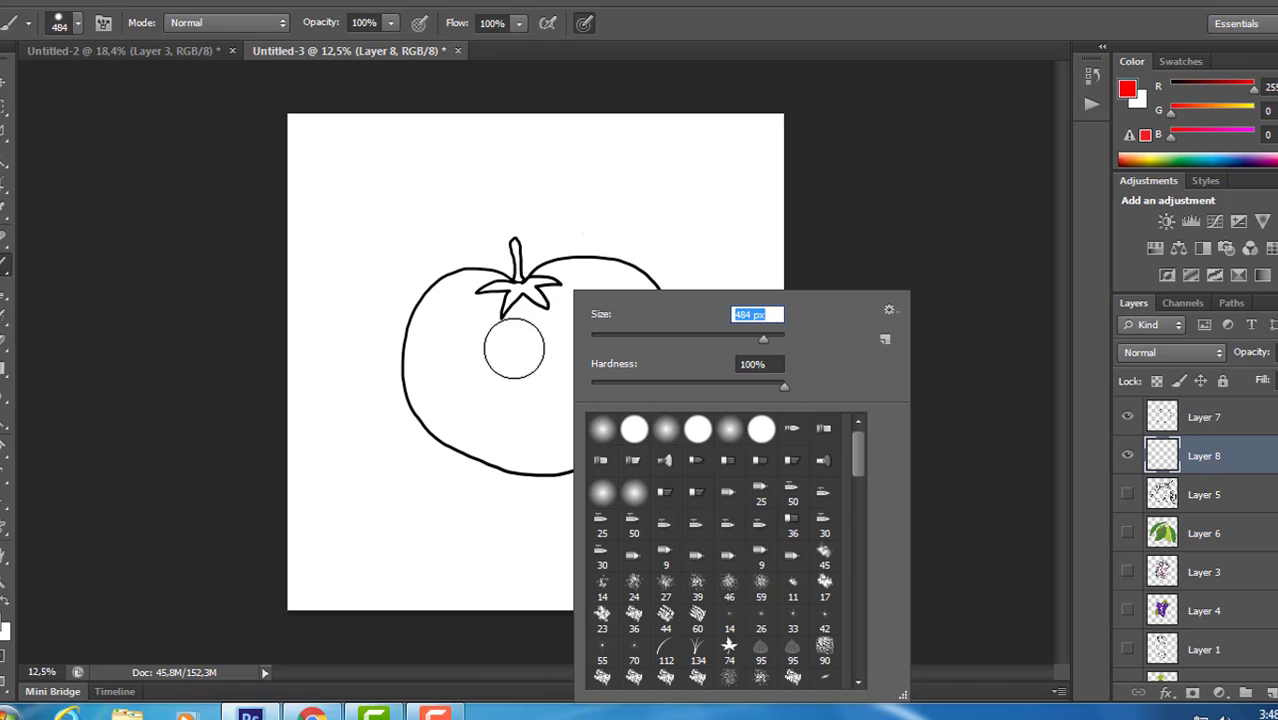
key(Return)
mouse_move(490, 345)
mouse_down()
mouse_move(513, 413)
mouse_move(529, 368)
mouse_move(497, 405)
mouse_move(555, 403)
mouse_move(608, 341)
mouse_move(609, 312)
mouse_move(584, 331)
mouse_move(635, 339)
mouse_move(637, 372)
mouse_move(615, 403)
mouse_move(484, 410)
mouse_move(448, 385)
mouse_move(452, 407)
mouse_move(525, 460)
mouse_move(624, 425)
mouse_move(658, 349)
mouse_move(624, 290)
mouse_move(579, 354)
mouse_move(548, 352)
mouse_move(487, 389)
mouse_move(427, 353)
mouse_move(427, 400)
mouse_move(446, 426)
mouse_move(436, 417)
mouse_move(491, 436)
mouse_up()
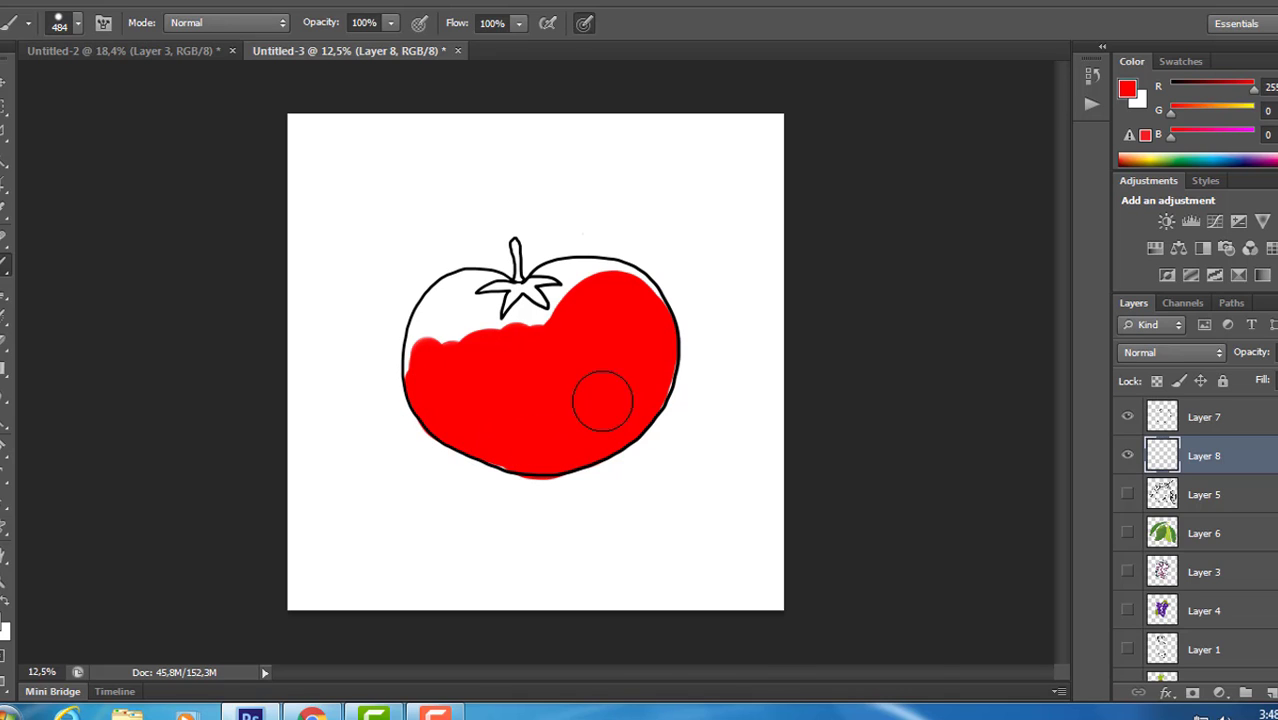
- Paint red between and around the right and lower calyx leaves with a 77 px brush
right_click(614, 291)
drag(797, 339, 636, 342)
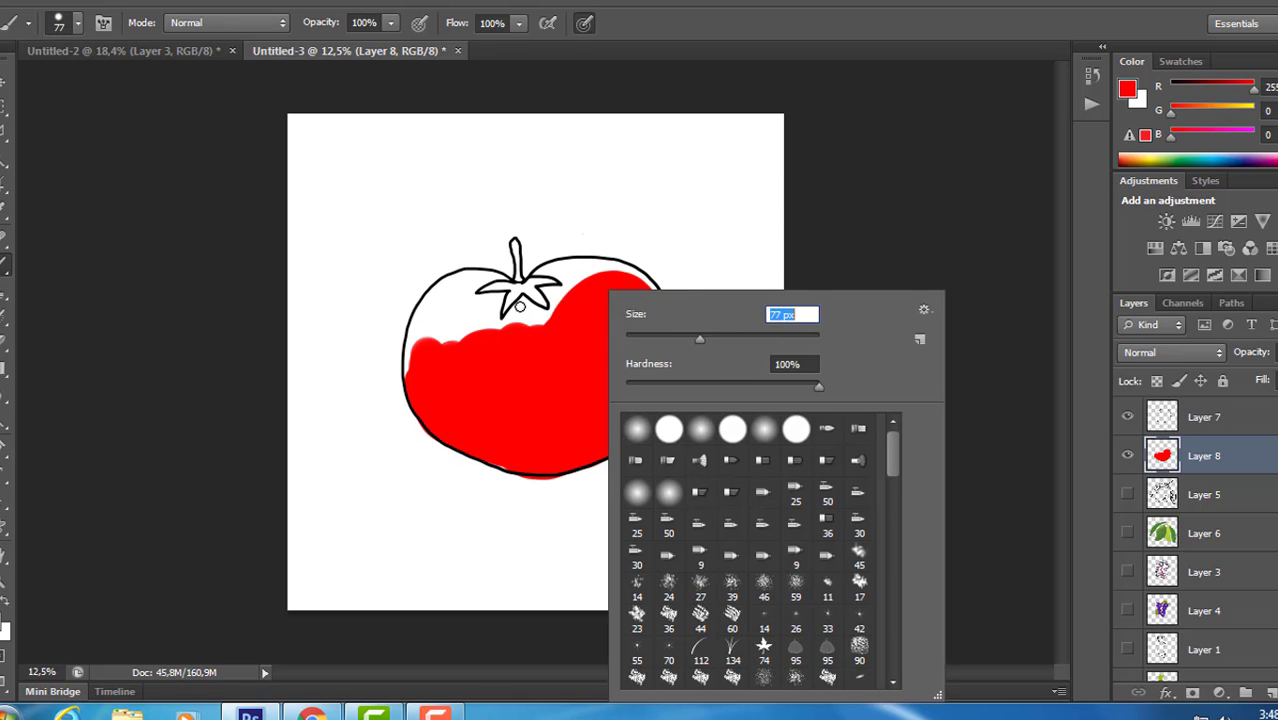
drag(519, 305, 511, 318)
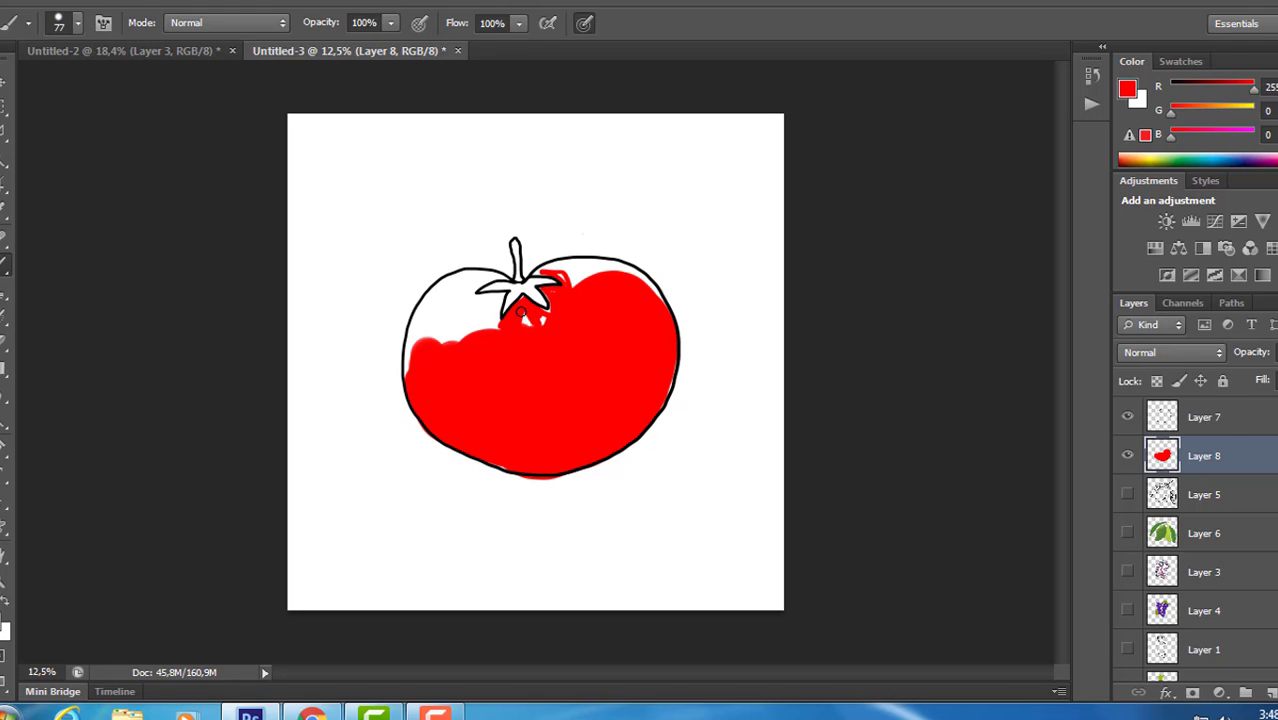
- Fill the remaining white areas at the tomato's upper left and upper right with red using a 129 px brush
right_click(575, 329)
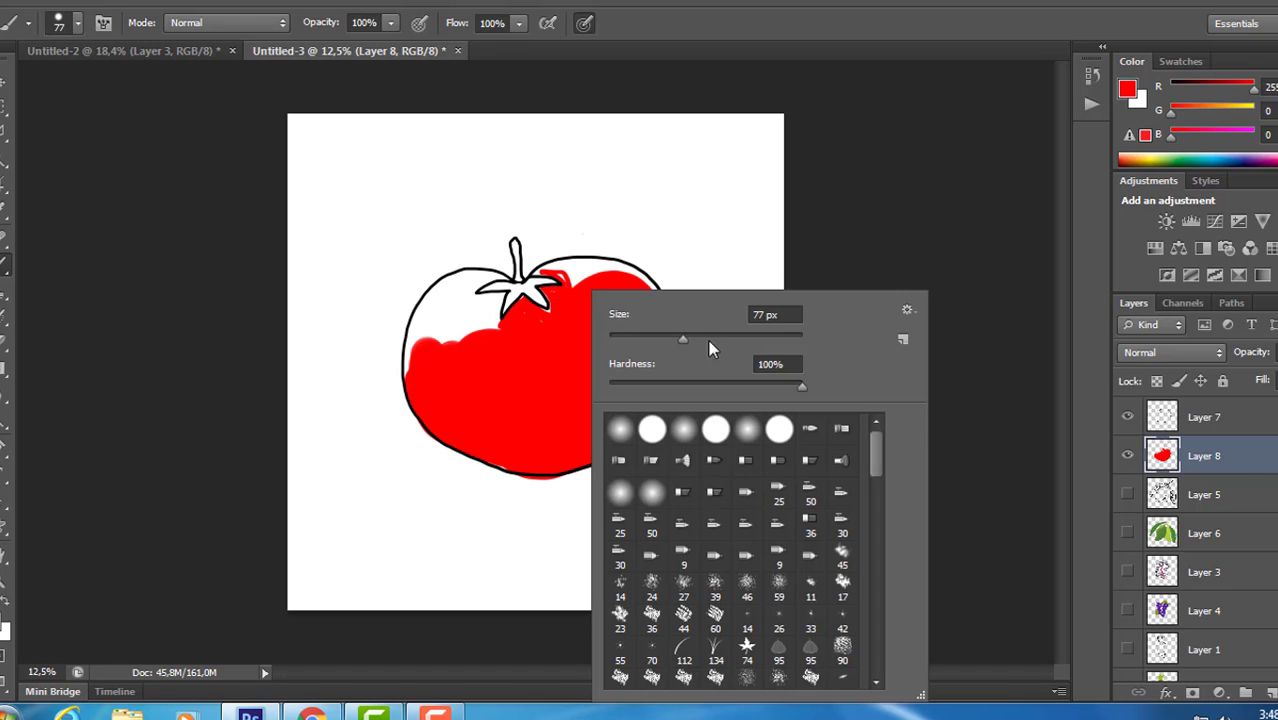
text(129)
key(Return)
mouse_move(465, 340)
mouse_down()
mouse_move(452, 328)
mouse_move(477, 309)
mouse_up()
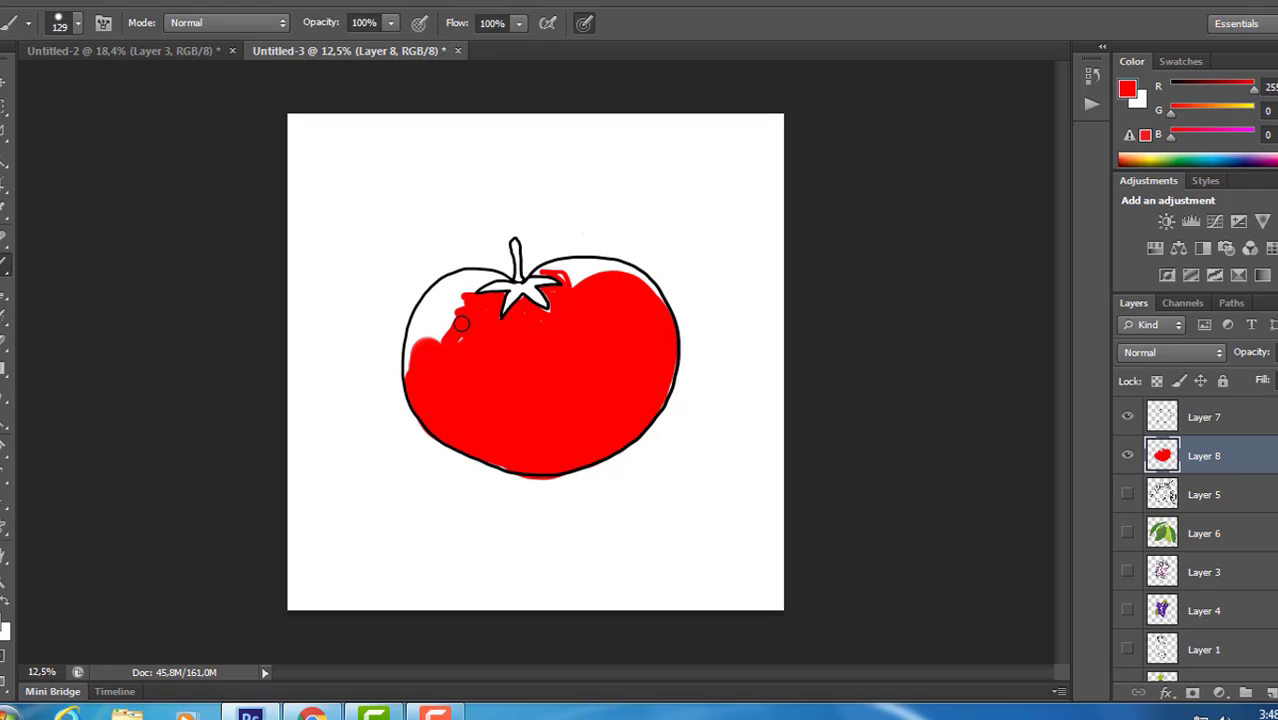
mouse_move(449, 333)
mouse_down()
mouse_move(440, 304)
mouse_move(476, 287)
mouse_up()
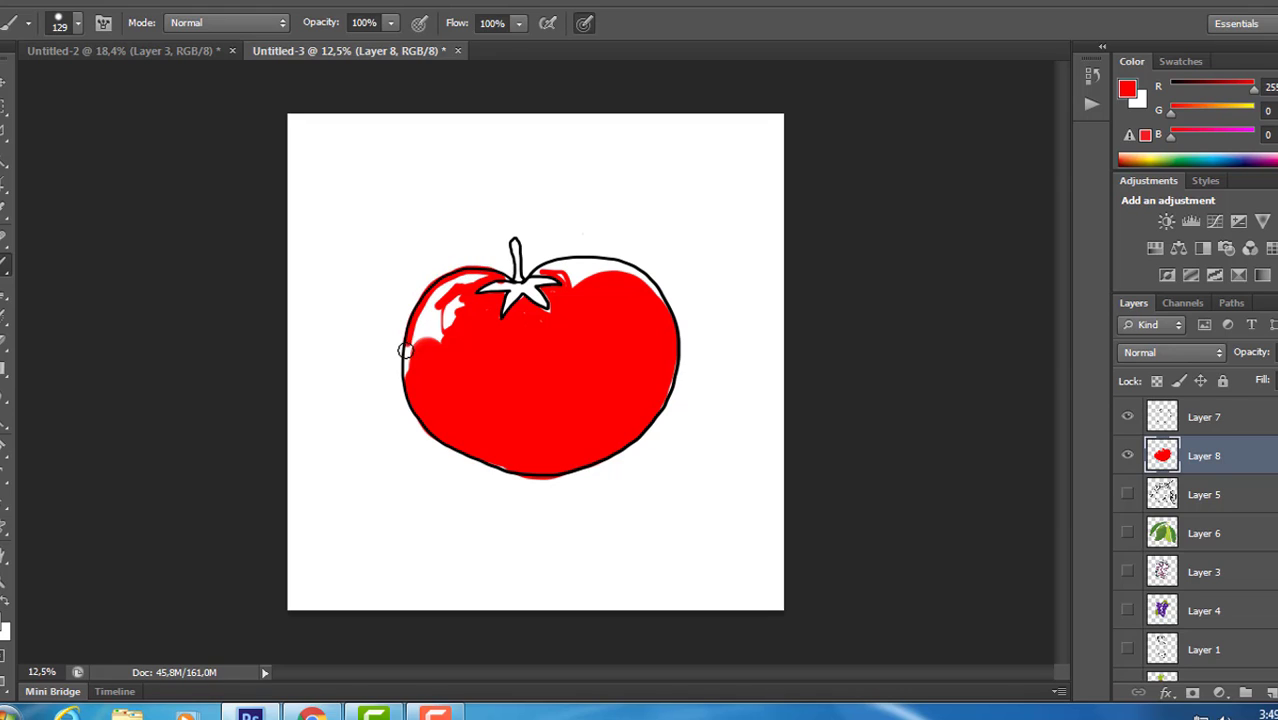
mouse_move(421, 343)
mouse_down()
mouse_move(438, 312)
mouse_move(463, 317)
mouse_up()
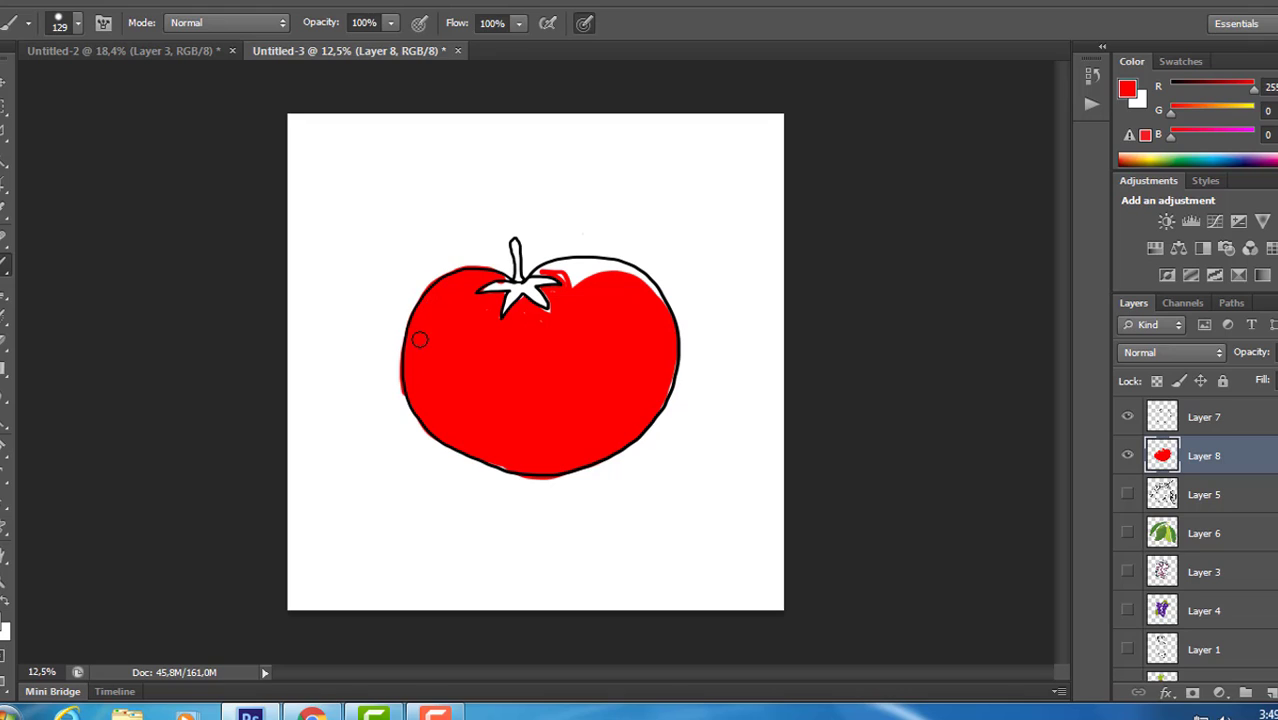
mouse_move(547, 270)
mouse_down()
mouse_move(607, 296)
mouse_move(562, 281)
mouse_move(595, 273)
mouse_move(553, 271)
mouse_move(598, 267)
mouse_up()
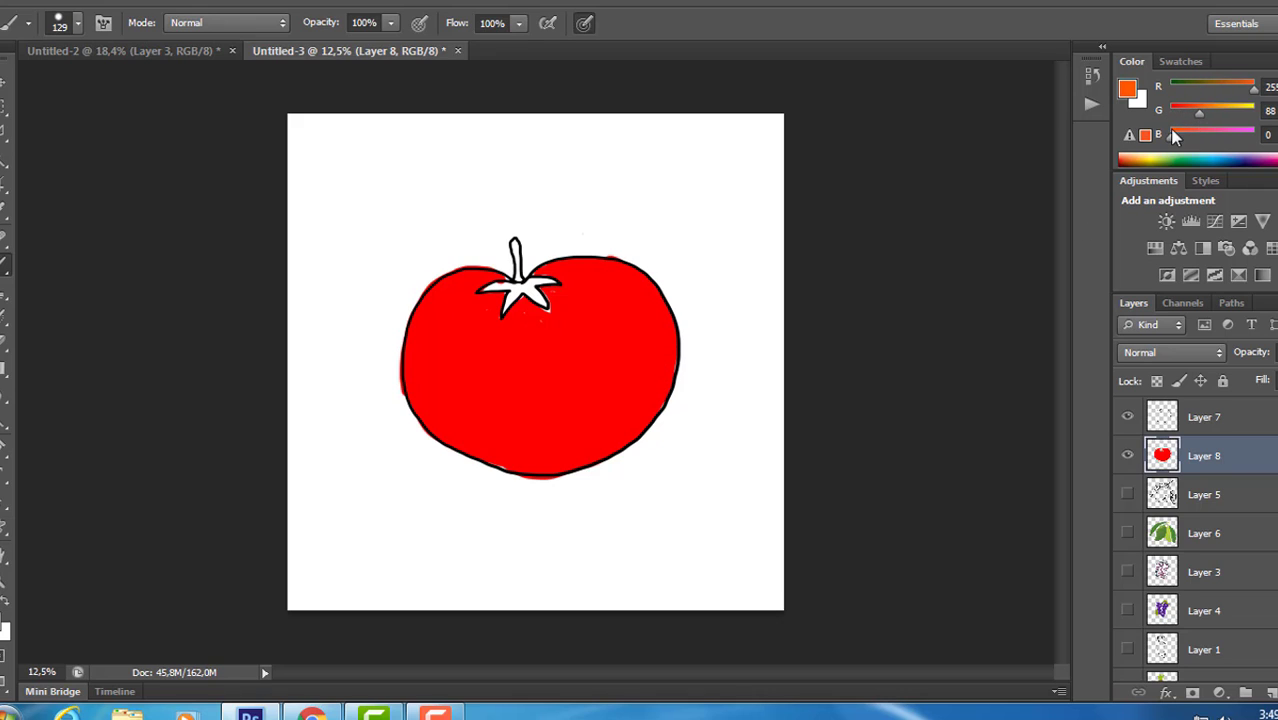
- Shade the tomato's upper part and right edge with orange, RGB 255, 88, 0, using a 391 px brush at 39% opacity and 26% flow
right_click(545, 185)
mouse_move(672, 233)
mouse_down()
mouse_move(590, 228)
mouse_move(628, 229)
mouse_up()
click(391, 22)
click(518, 23)
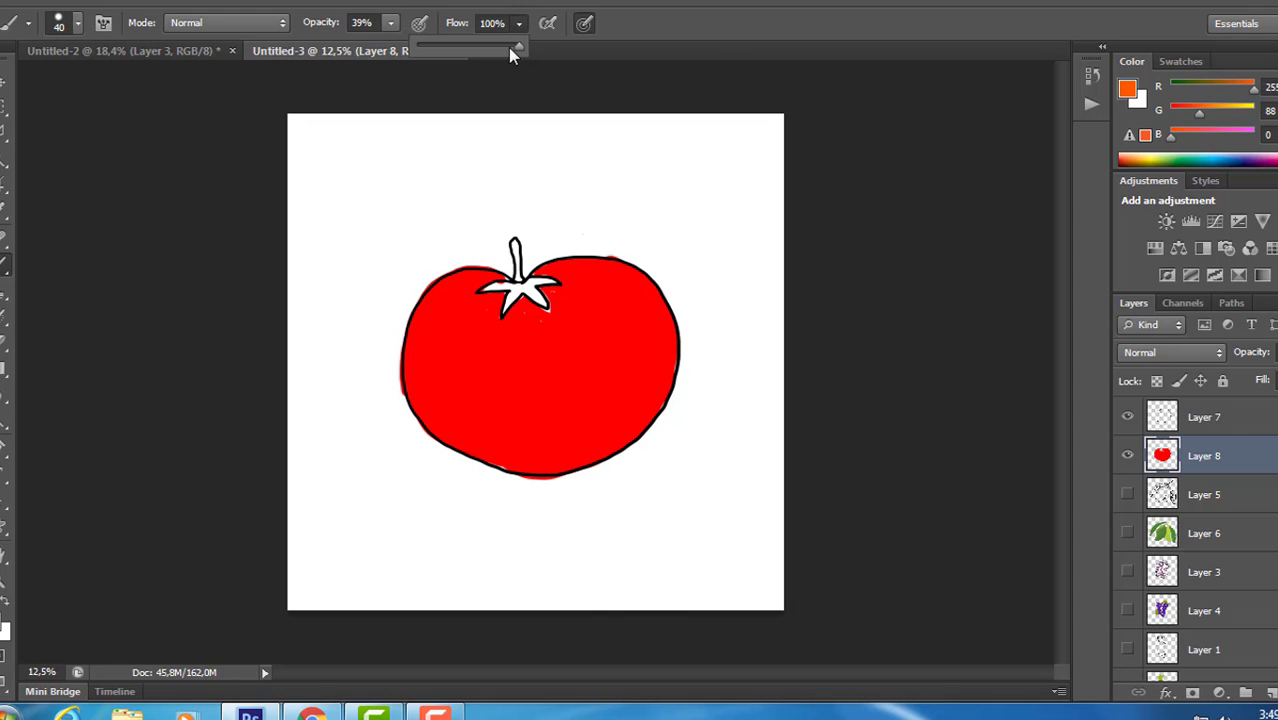
right_click(437, 272)
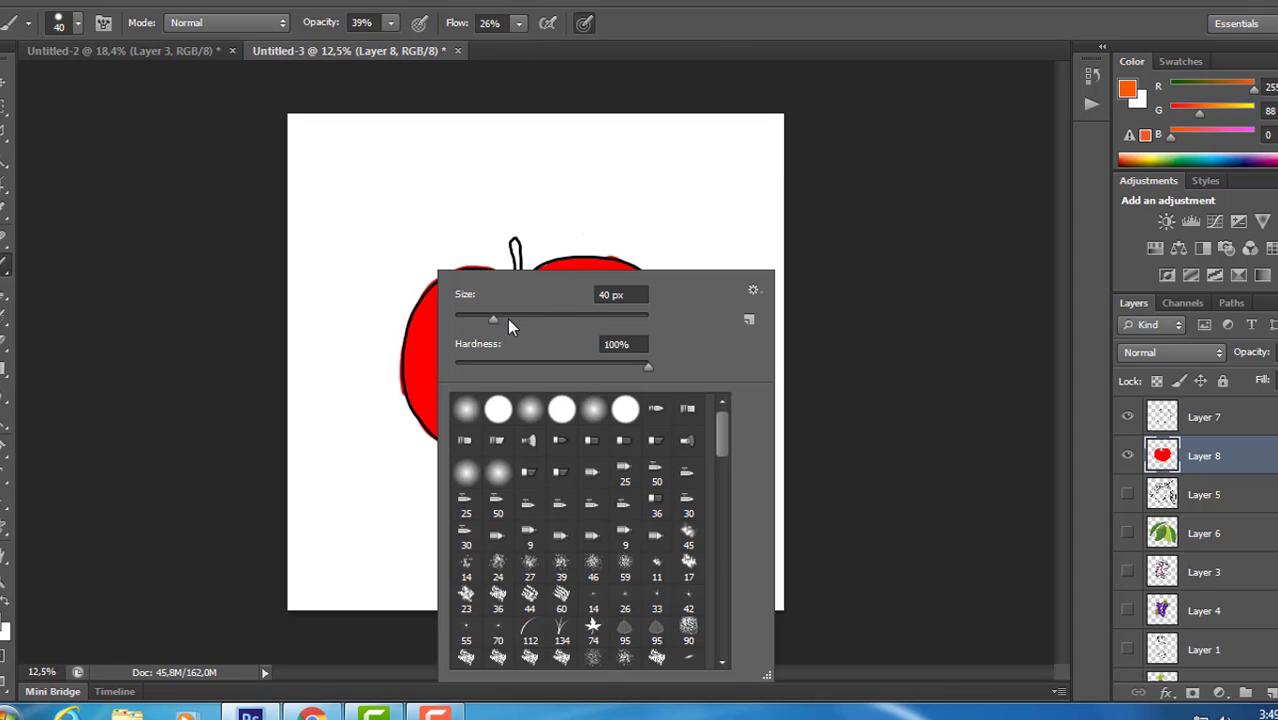
text(106)
key(Return)
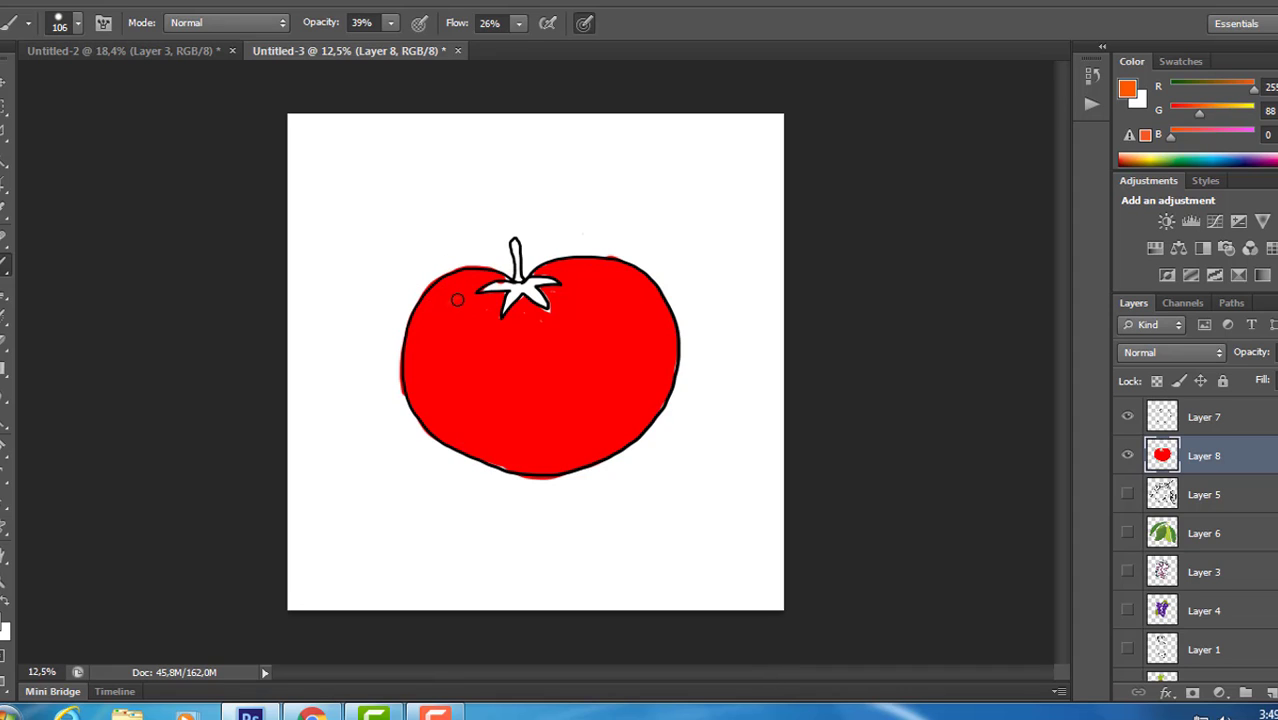
right_click(509, 217)
key(Return)
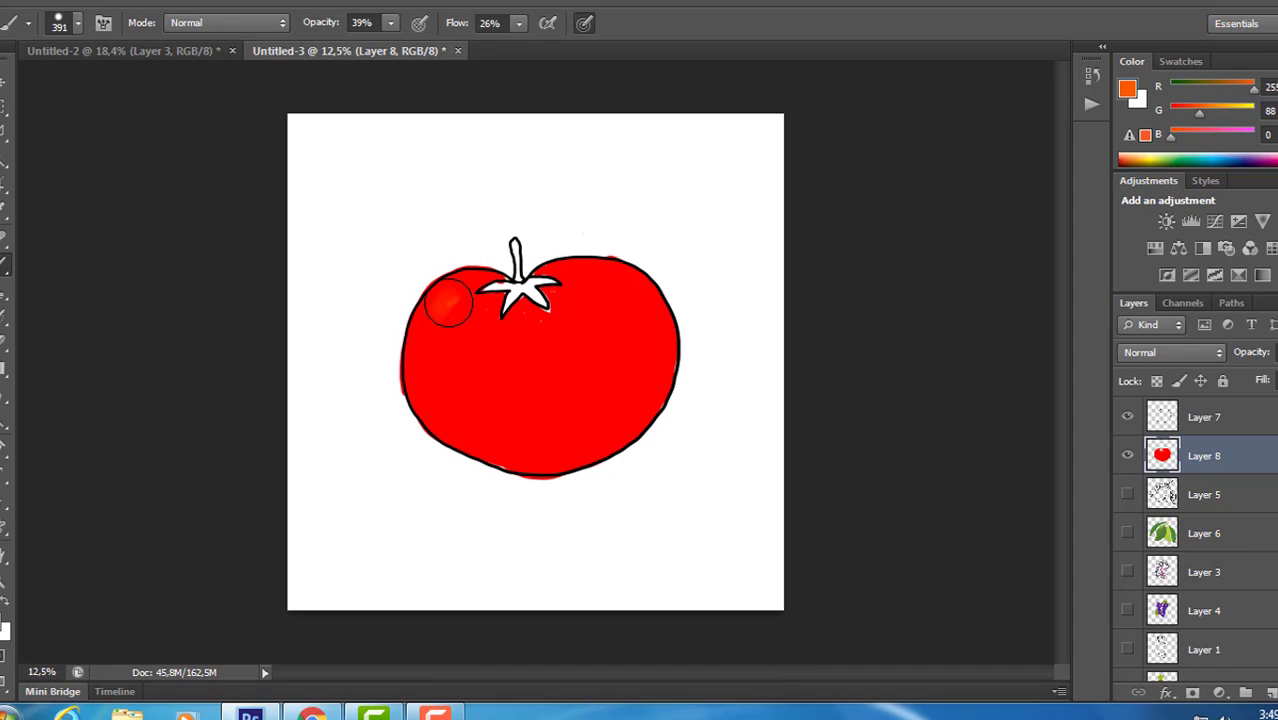
mouse_move(448, 300)
mouse_down()
mouse_move(432, 328)
mouse_move(468, 324)
mouse_move(470, 339)
mouse_move(551, 326)
mouse_move(547, 342)
mouse_move(526, 332)
mouse_move(579, 340)
mouse_move(570, 309)
mouse_move(596, 292)
mouse_move(568, 276)
mouse_move(600, 282)
mouse_move(518, 343)
mouse_move(622, 285)
mouse_up()
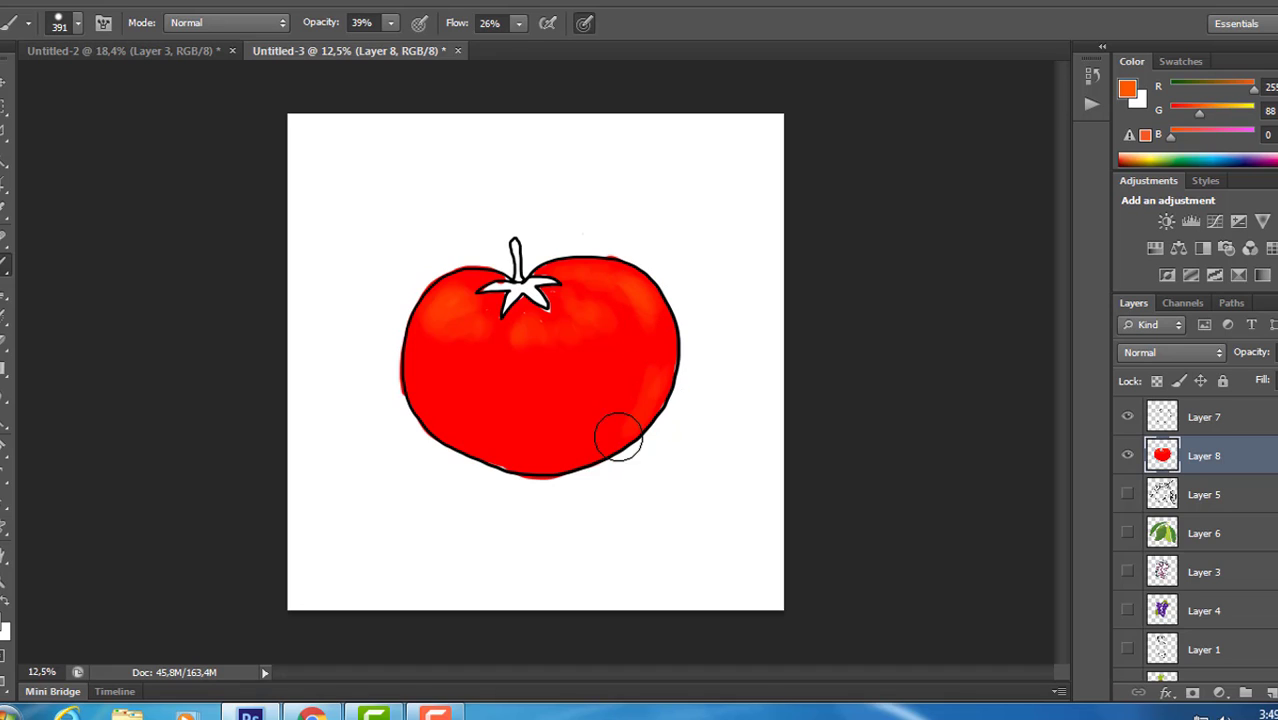
- Set the brush to 36 px and try dark green, RGB 18, 46, 0, on the calyx's left leaf
click(1183, 90)
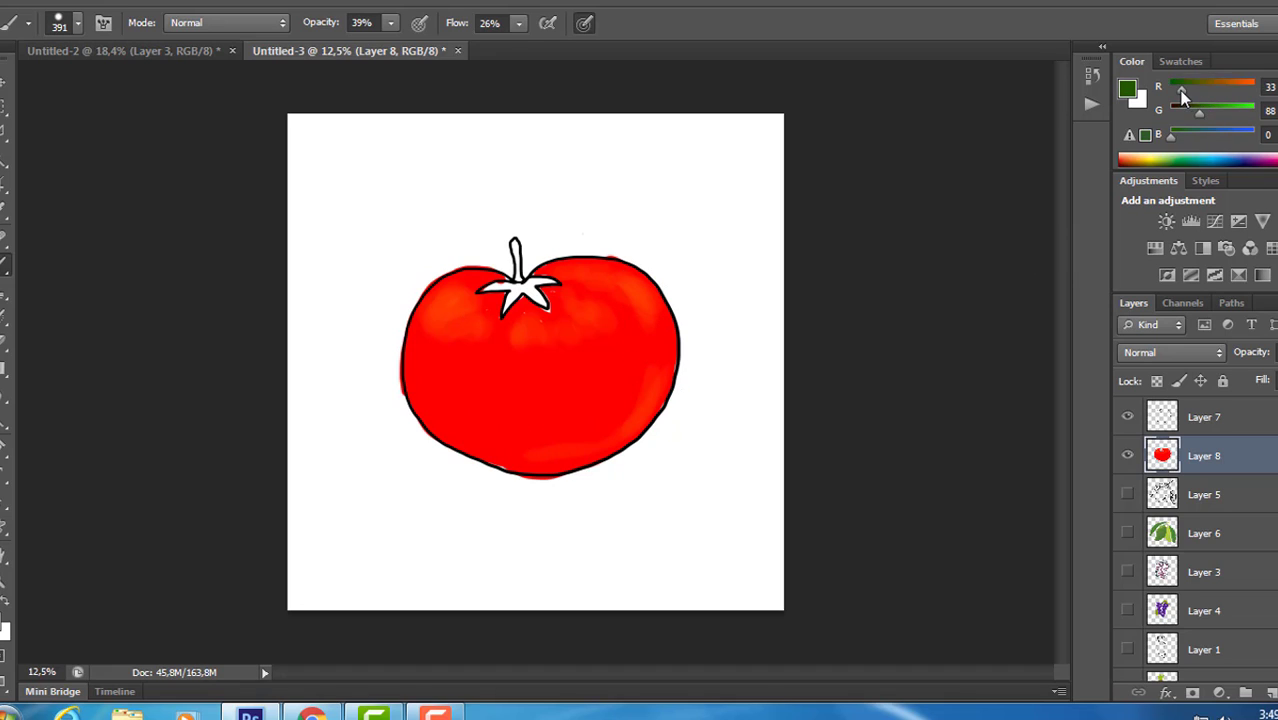
right_click(545, 240)
click(659, 294)
key(Return)
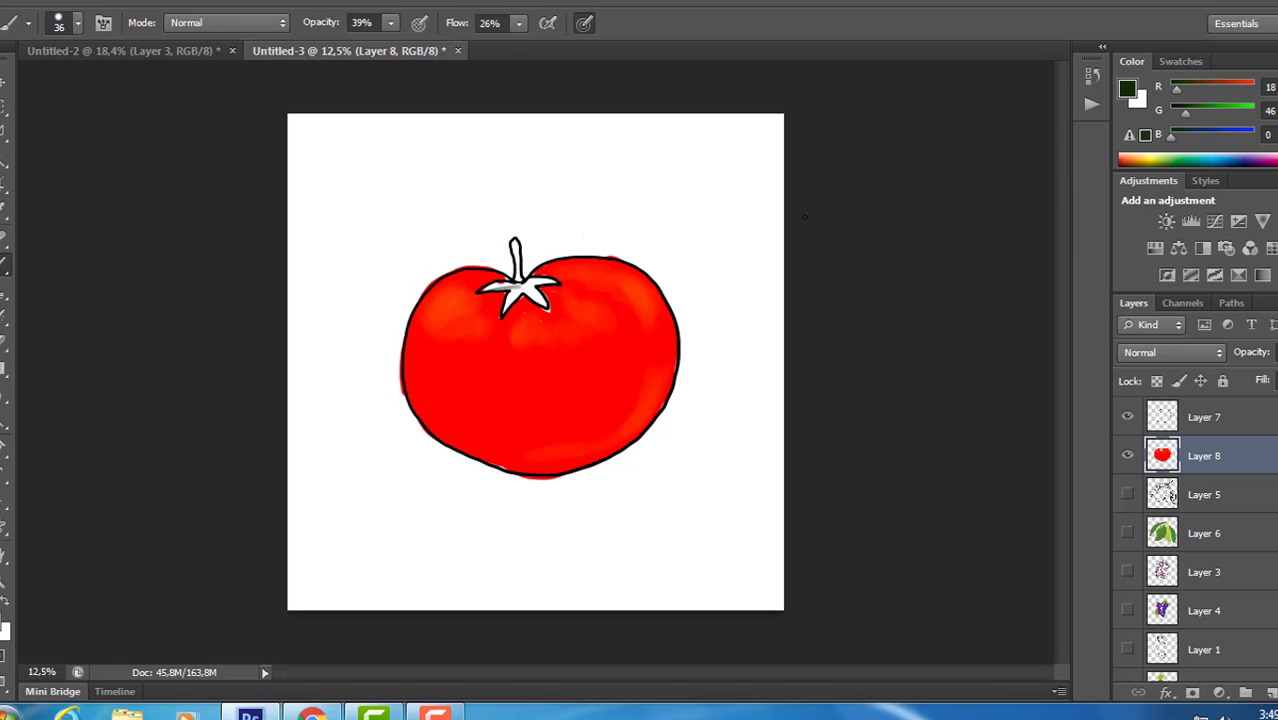
- Paint the calyx's left leaves brighter green, RGB 18, 143, 0, with the brush at 100% opacity and 100% flow
drag(1185, 112, 1217, 112)
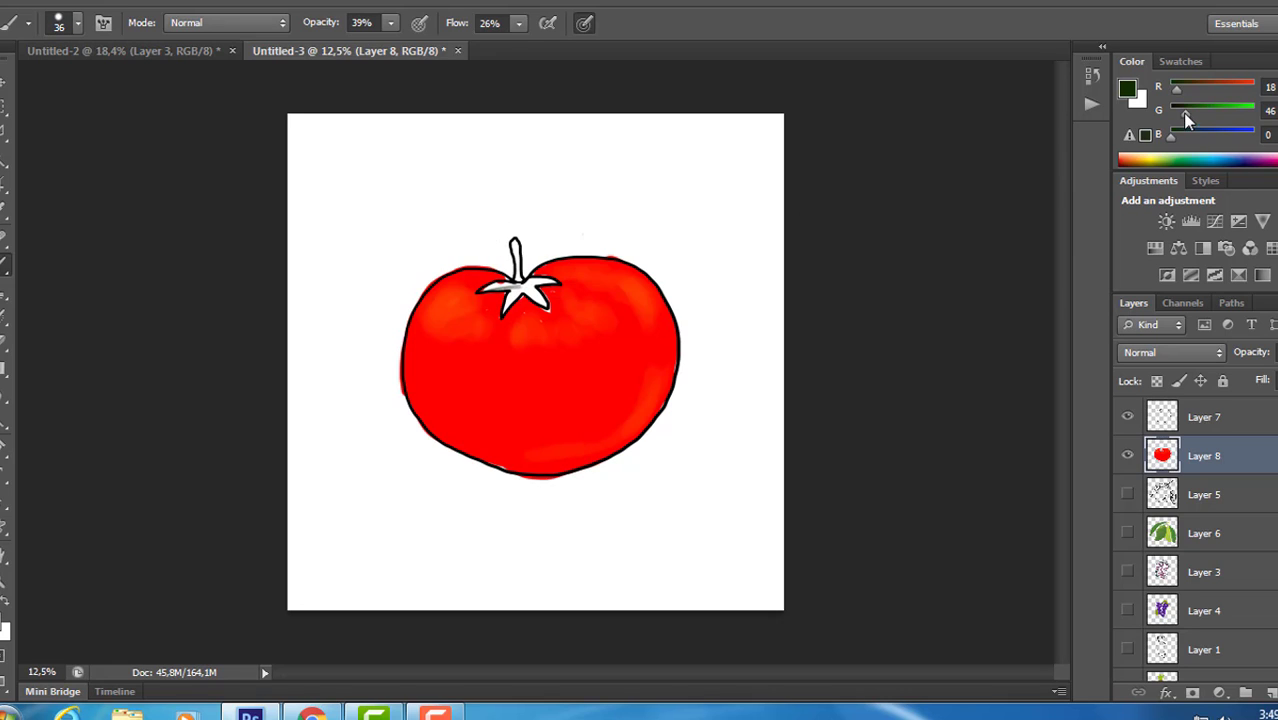
click(390, 22)
drag(391, 45, 452, 45)
click(519, 22)
drag(530, 48, 595, 47)
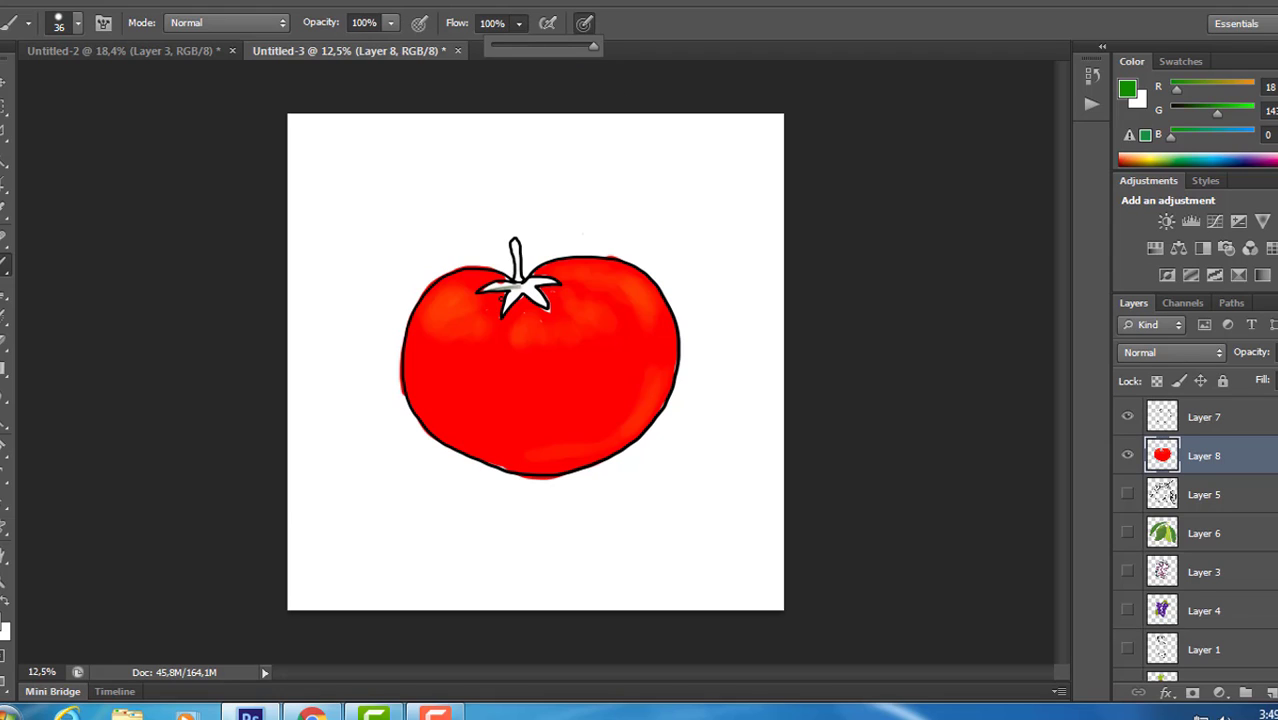
mouse_move(500, 289)
mouse_down()
mouse_move(508, 304)
mouse_move(518, 294)
mouse_up()
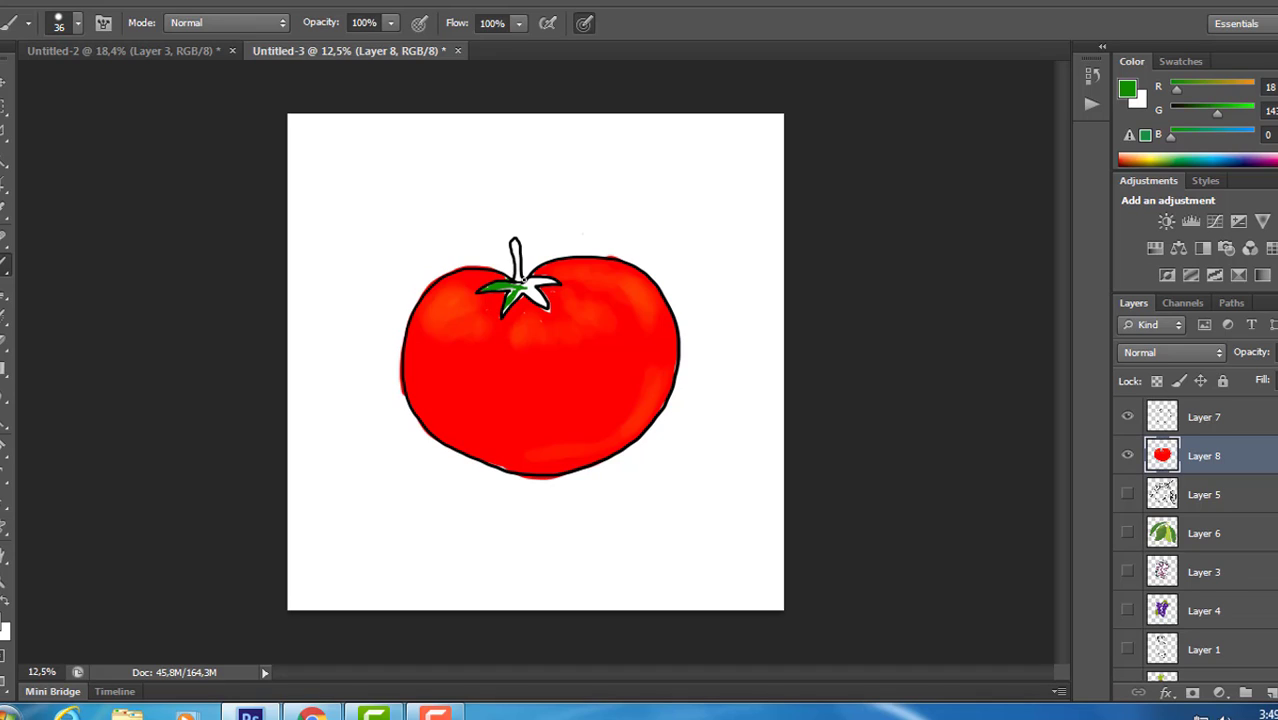
- Colour the remaining calyx leaves and the tomato's stem with the same green using a 47 px brush
right_click(682, 326)
drag(738, 338, 751, 340)
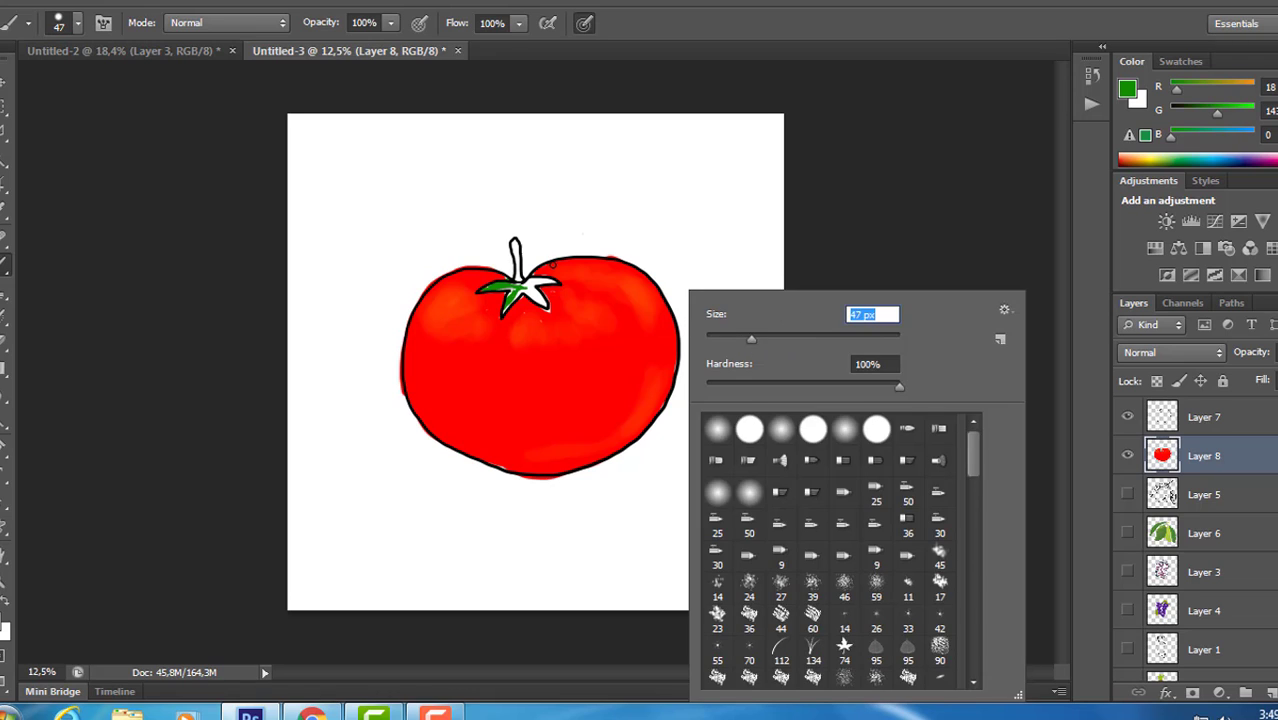
click(534, 293)
mouse_move(525, 292)
mouse_down()
mouse_move(545, 309)
mouse_move(528, 283)
mouse_move(543, 282)
mouse_move(508, 291)
mouse_move(513, 242)
mouse_move(513, 265)
mouse_up()
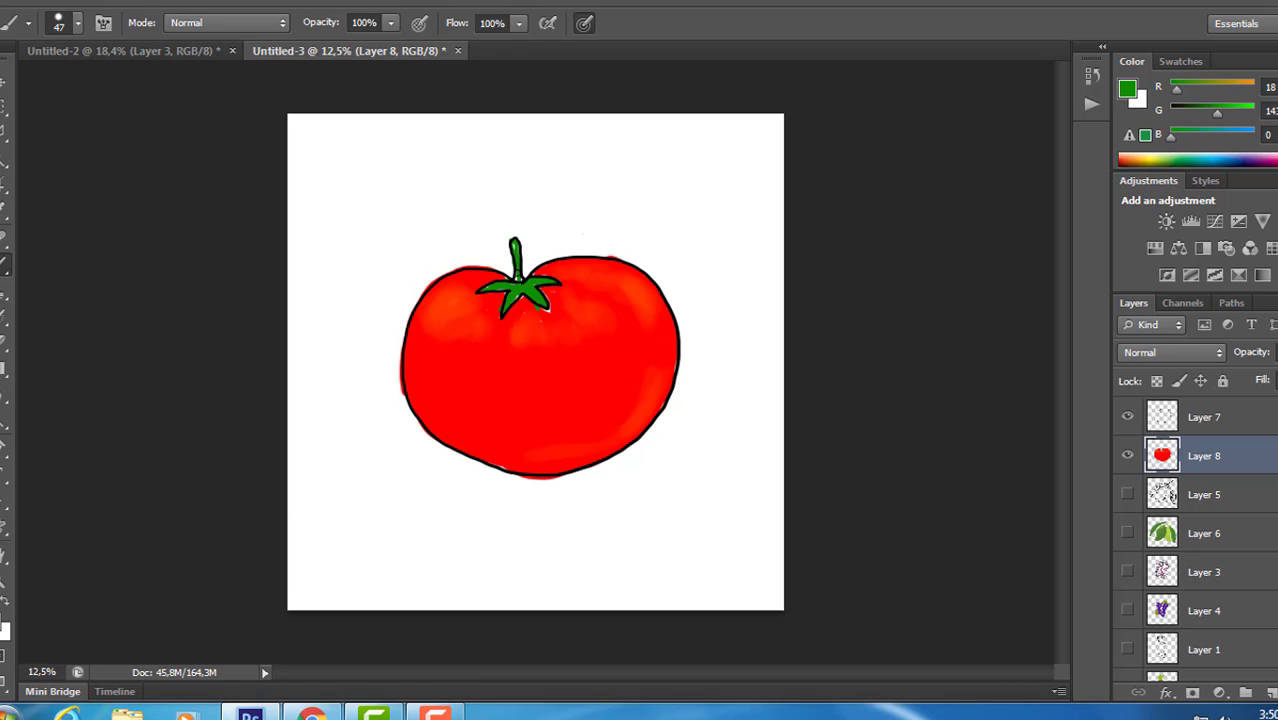